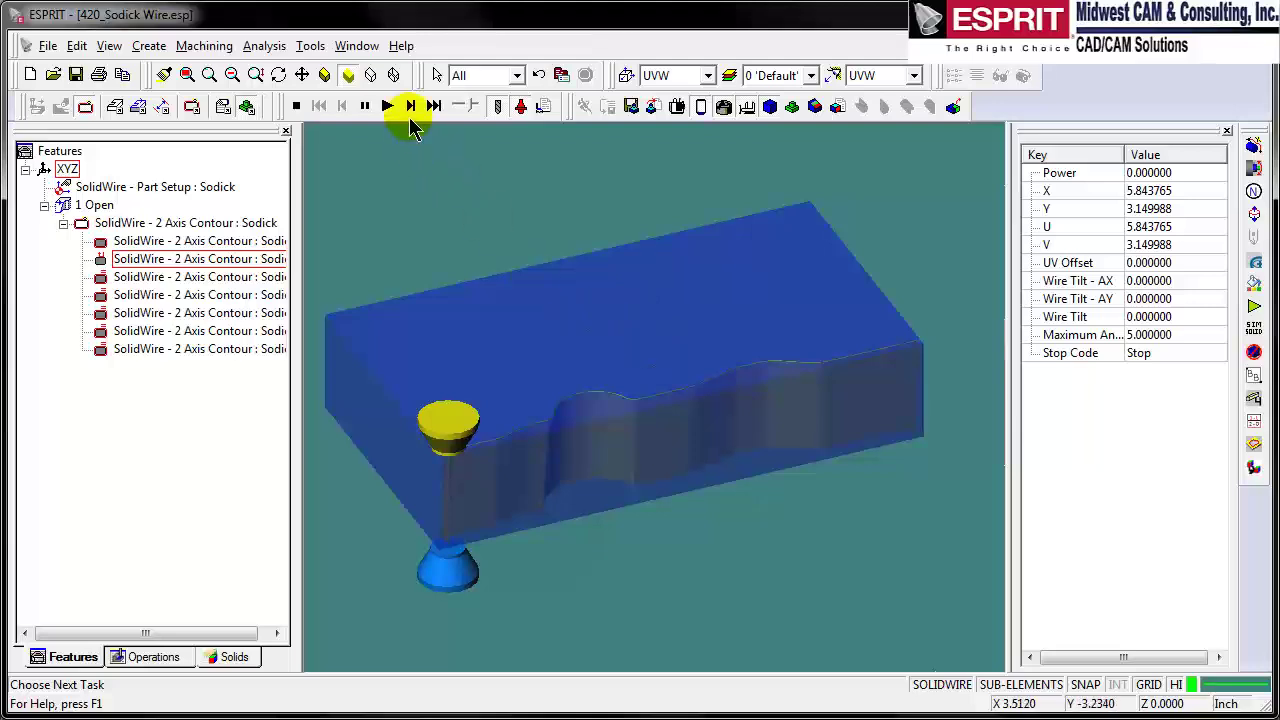
Play the wire contour simulation past the stop code to the end, then stop it.
click(386, 106)
click(411, 159)
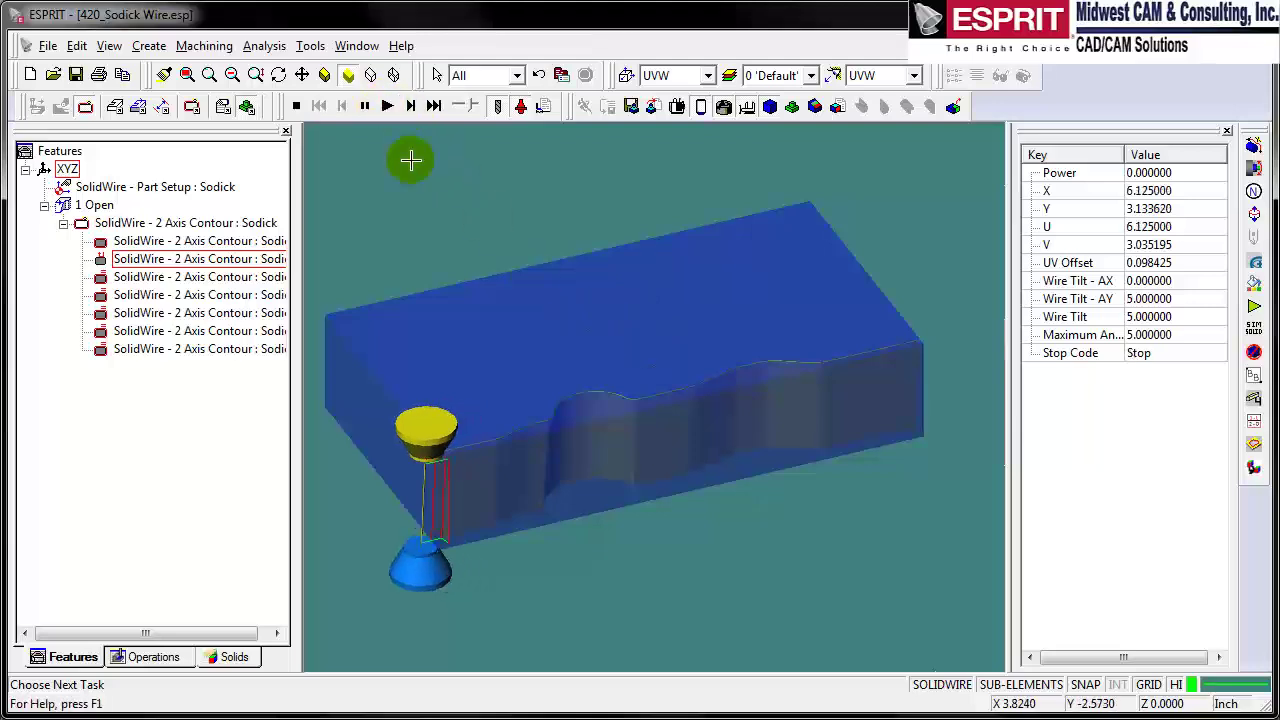
click(388, 106)
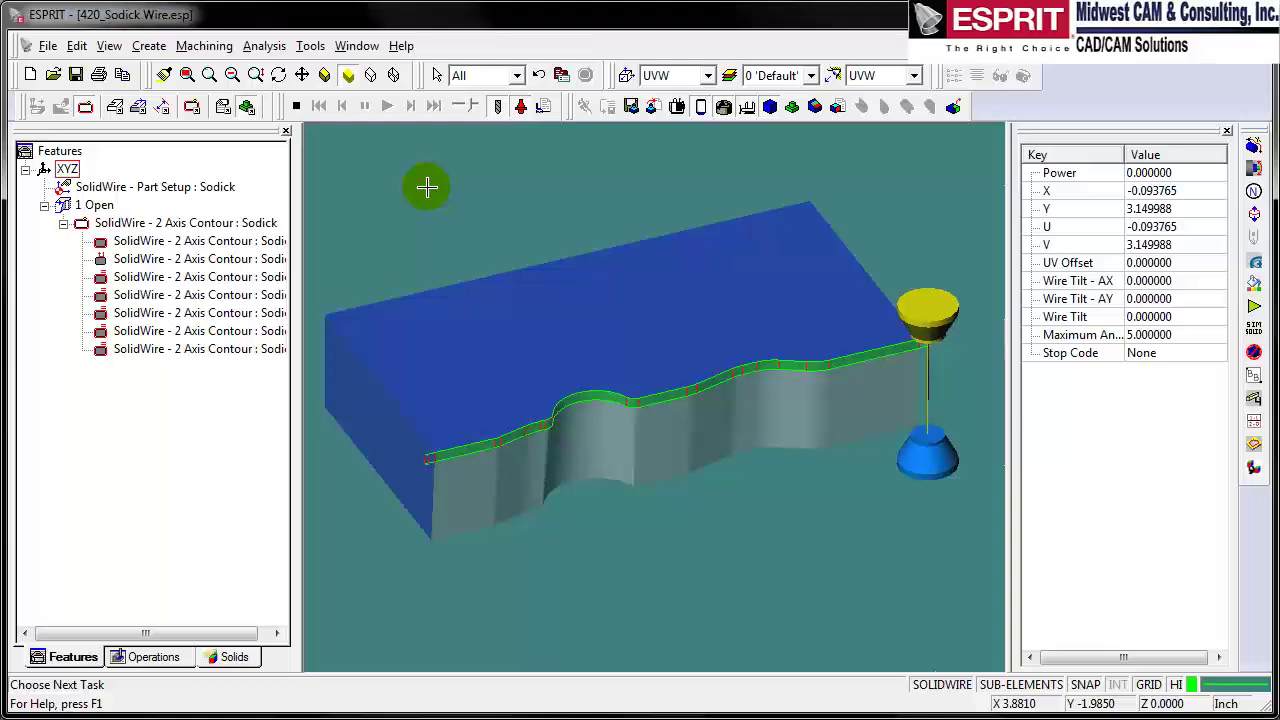
scroll(556, 381, up, 2)
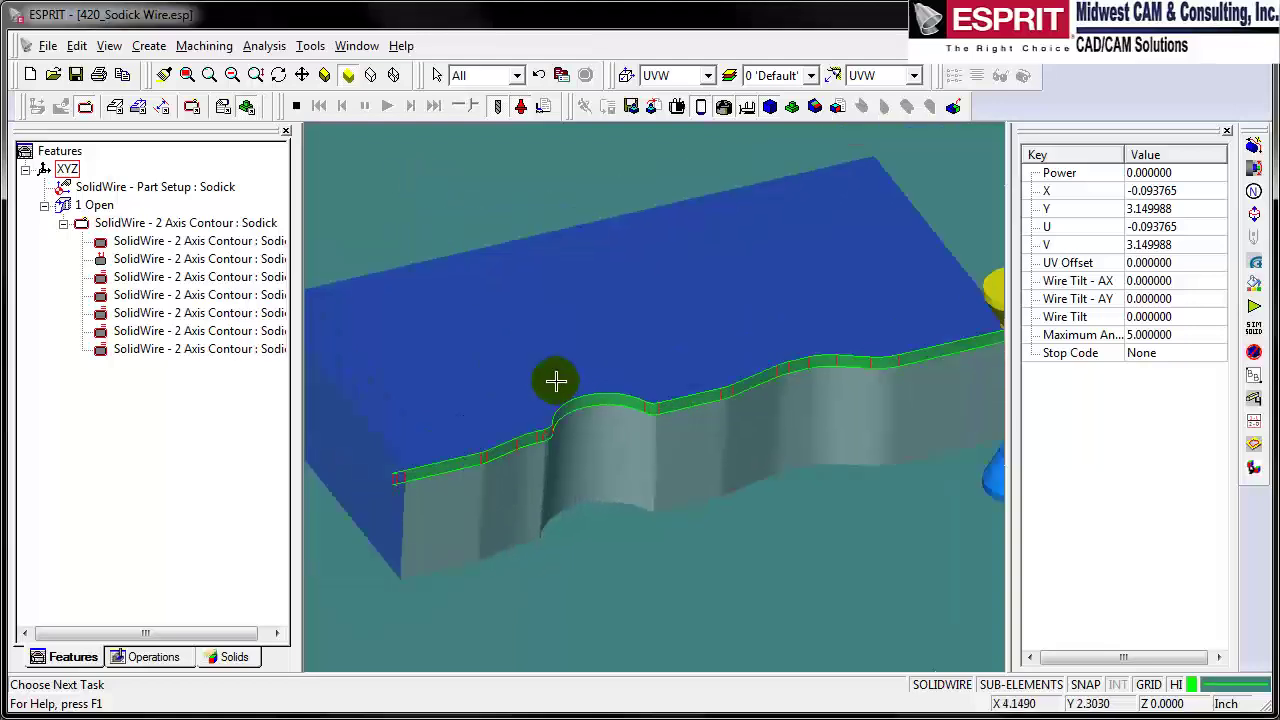
scroll(556, 381, down, 3)
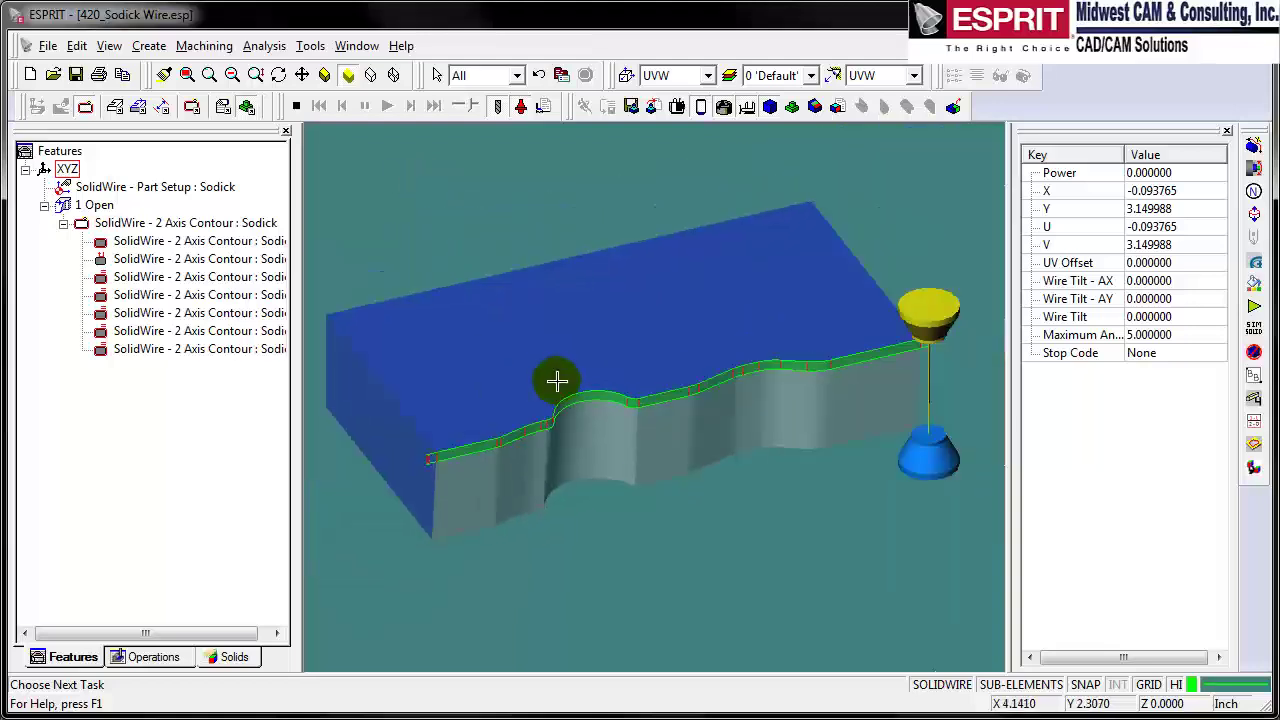
click(296, 106)
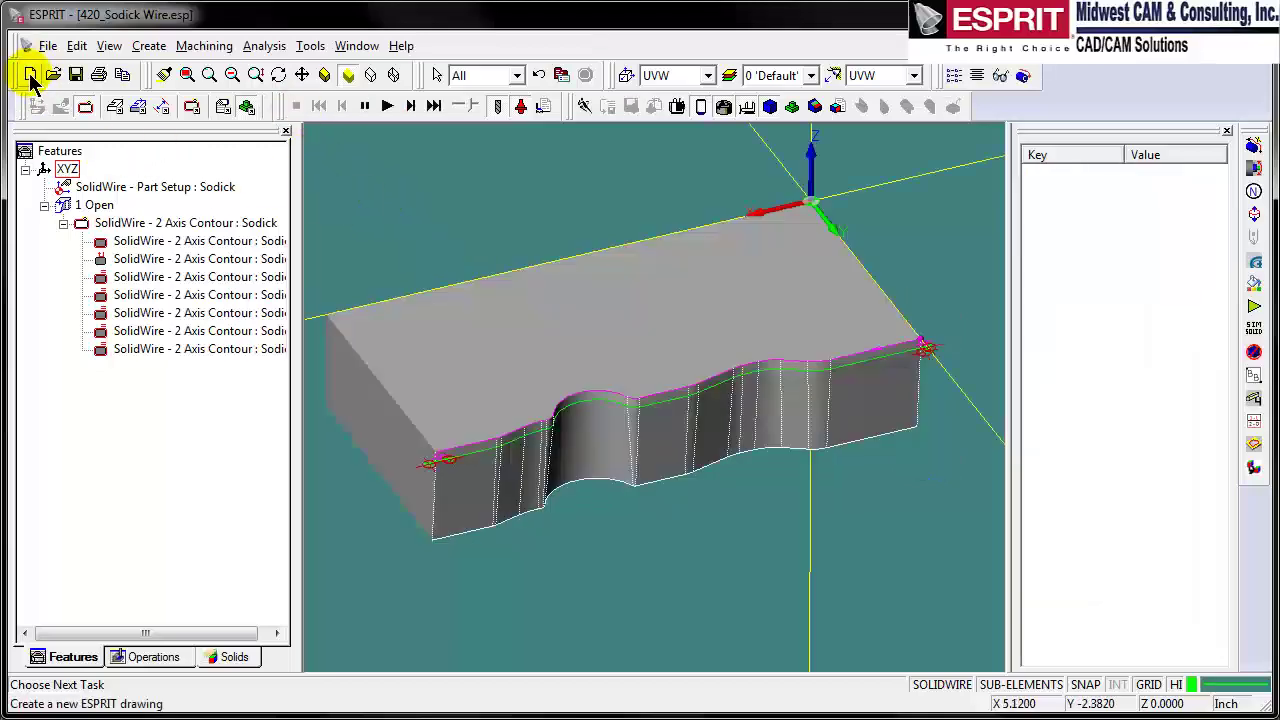
Create a new drawing from the 420_Sodick Wire.est template.
click(31, 77)
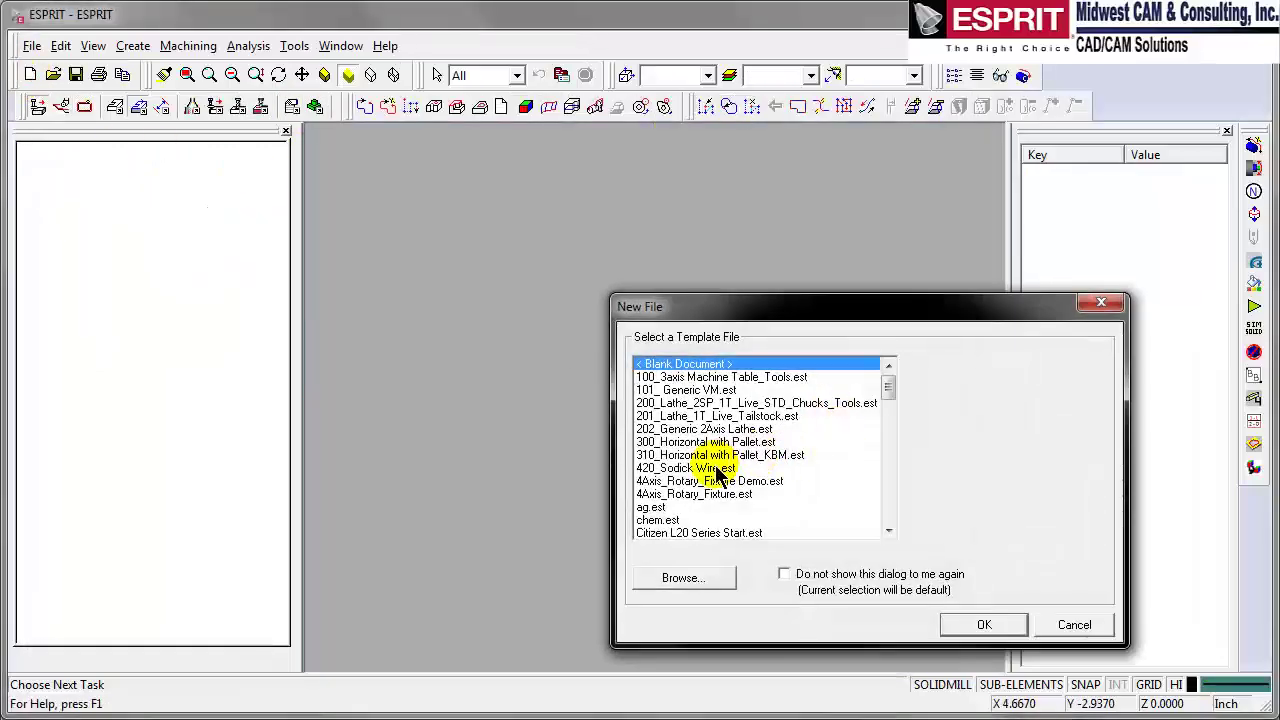
click(718, 469)
drag(812, 318, 638, 256)
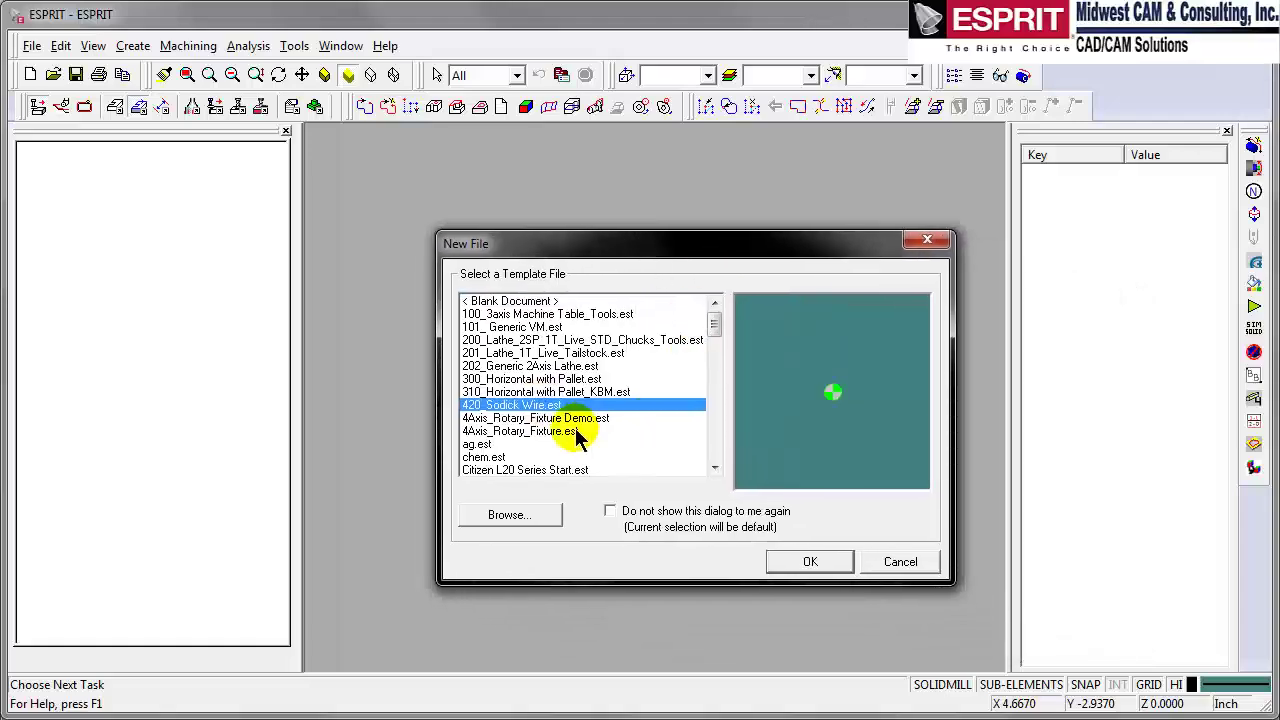
click(812, 563)
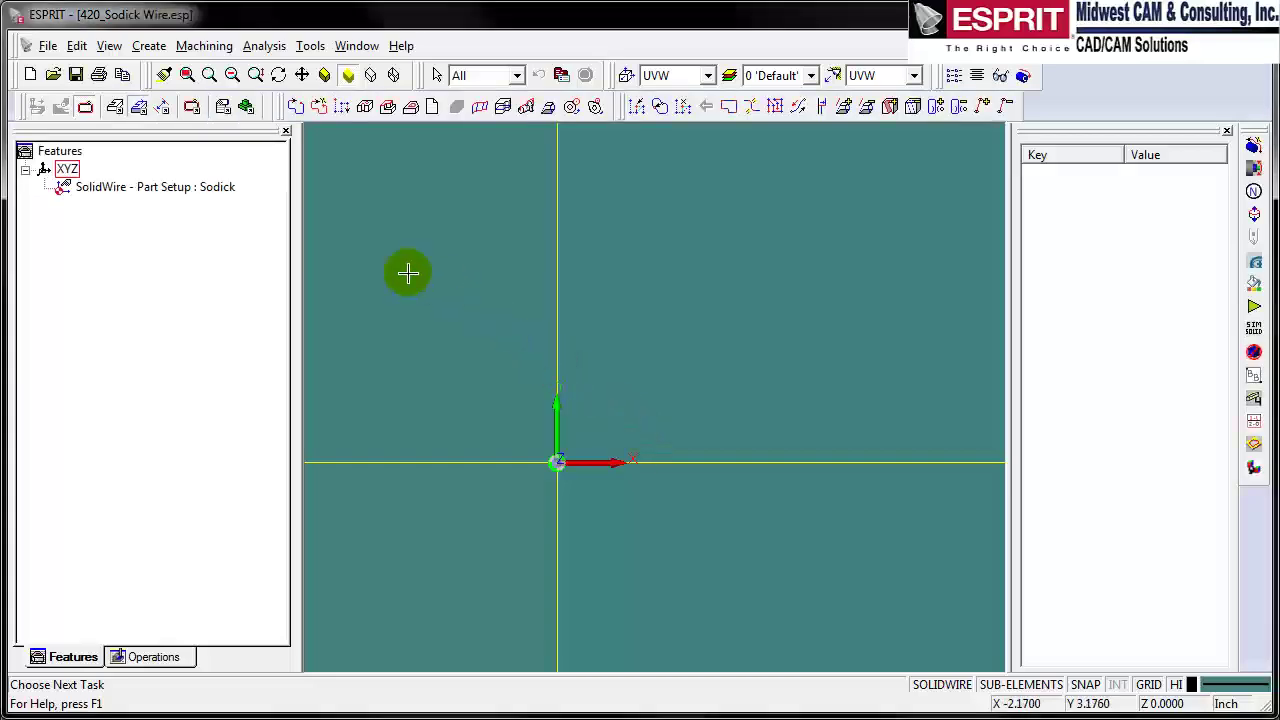
Merge Simple Trim Die Rev1.ipt from New_Demo_Files > Wire > 2 Axis into the drawing.
click(45, 45)
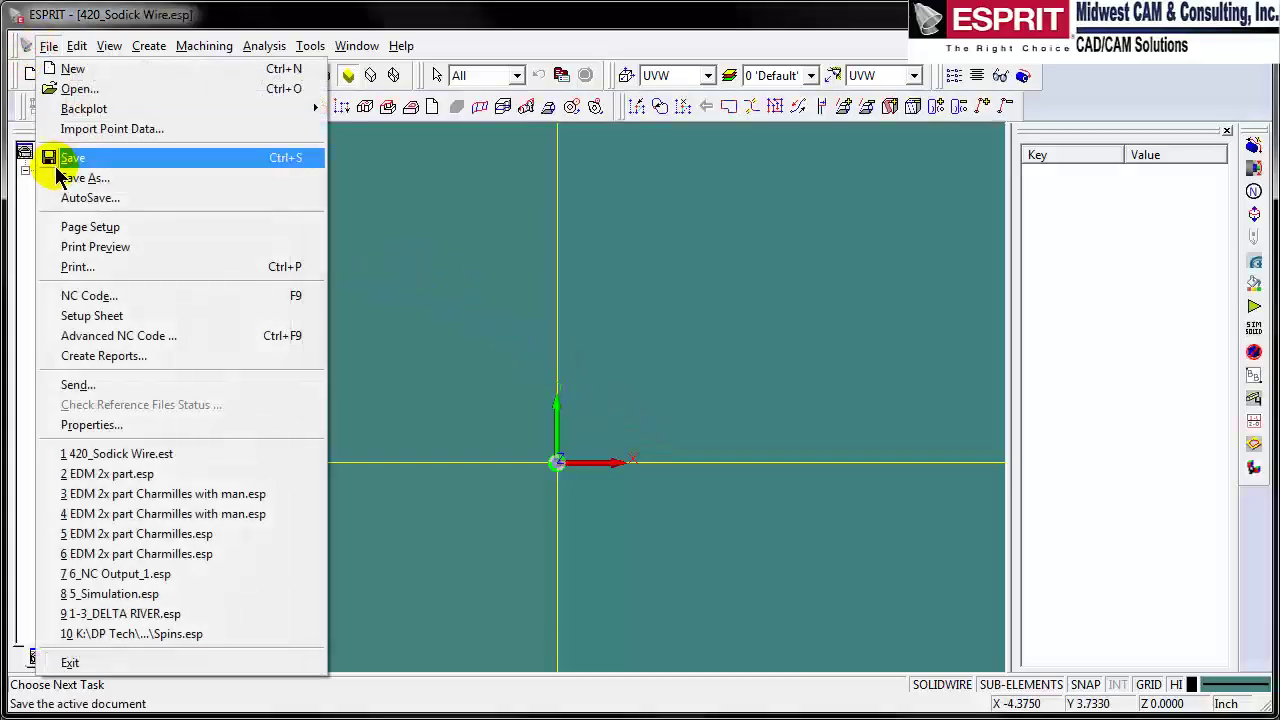
click(70, 88)
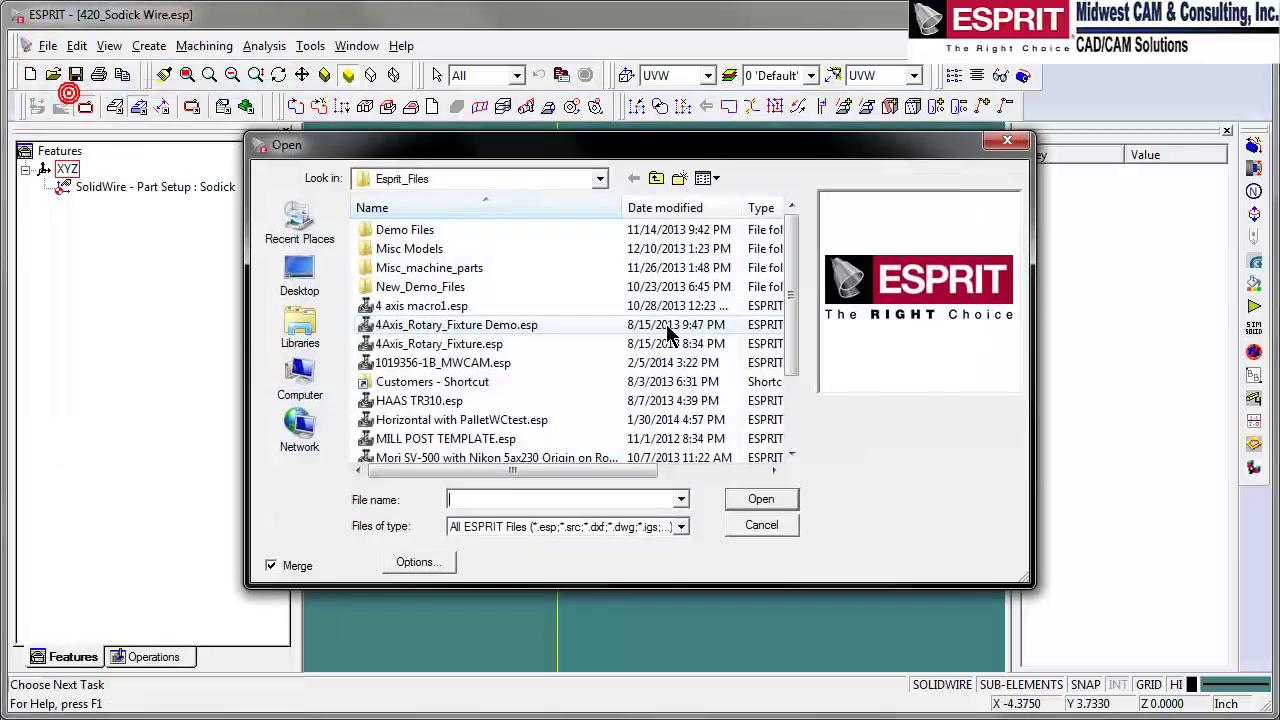
double_click(393, 287)
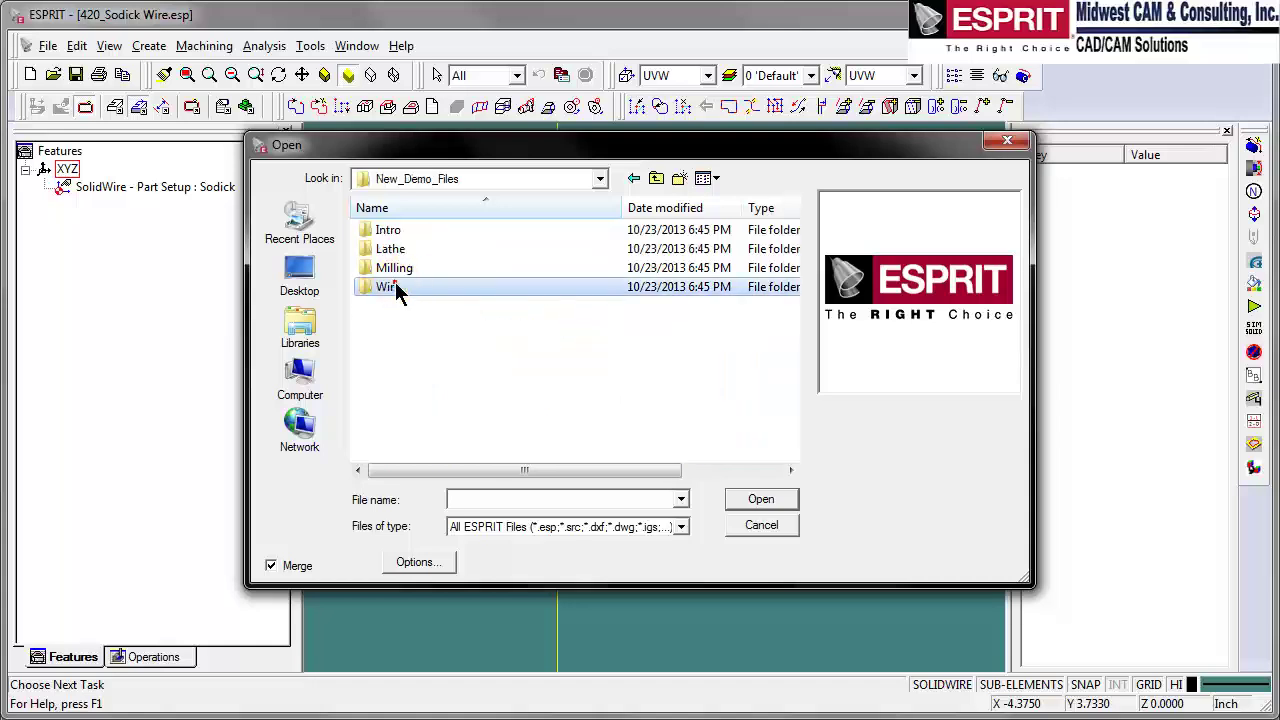
double_click(398, 286)
double_click(390, 232)
click(441, 343)
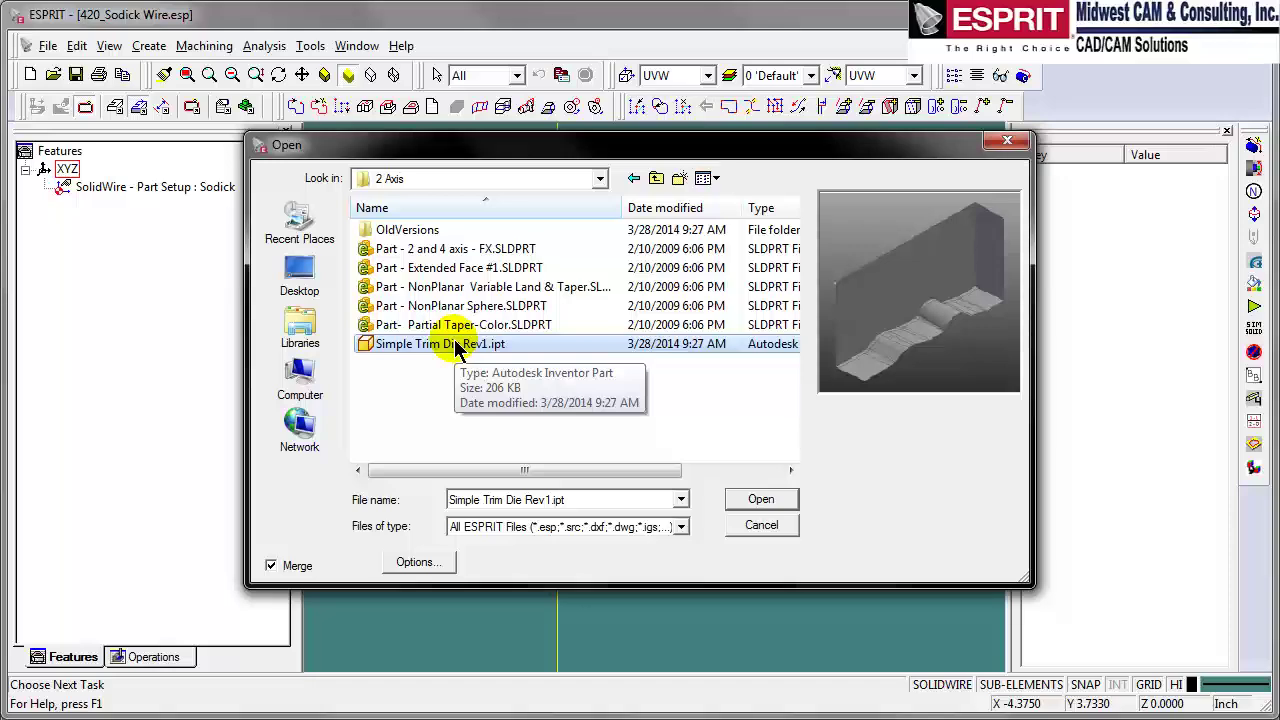
click(757, 500)
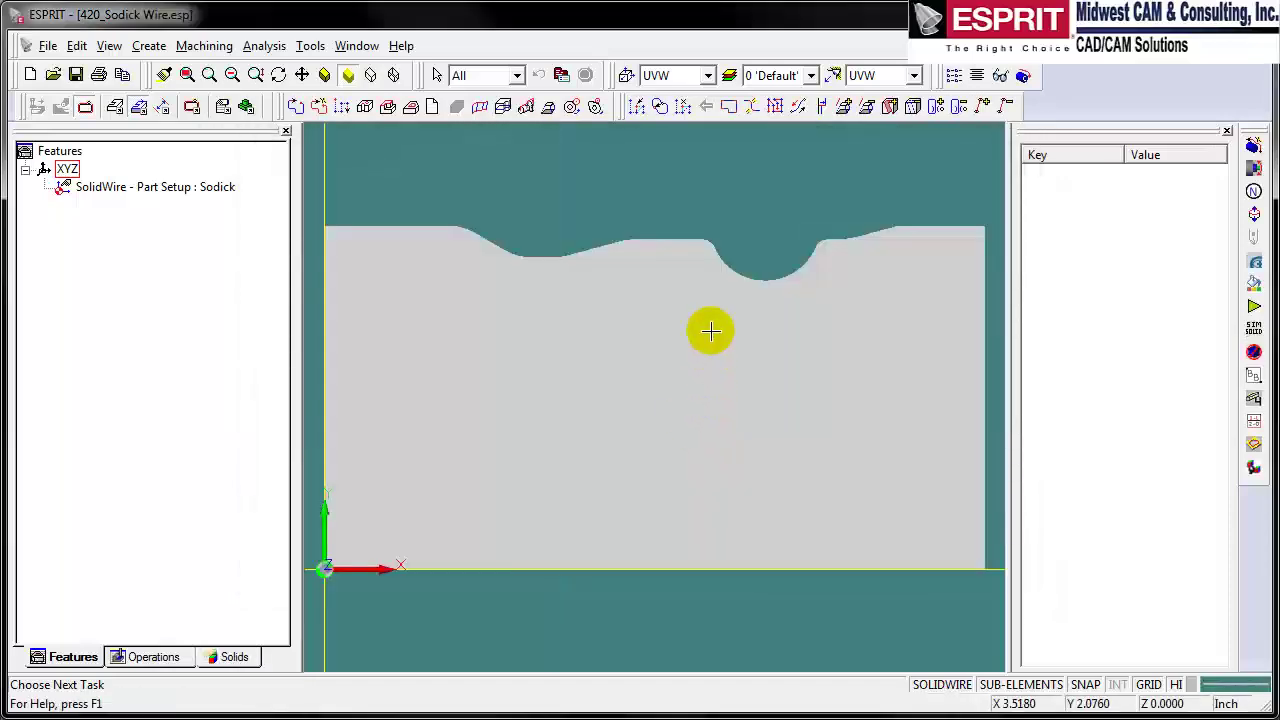
Pick Face 64 on the die's contoured wall and accept its 34 connected side faces.
mouse_move(723, 214)
middle_down()
mouse_move(794, 231)
mouse_move(804, 220)
mouse_move(763, 126)
mouse_move(686, 214)
mouse_move(669, 260)
mouse_move(751, 289)
mouse_move(700, 297)
mouse_move(721, 306)
middle_up()
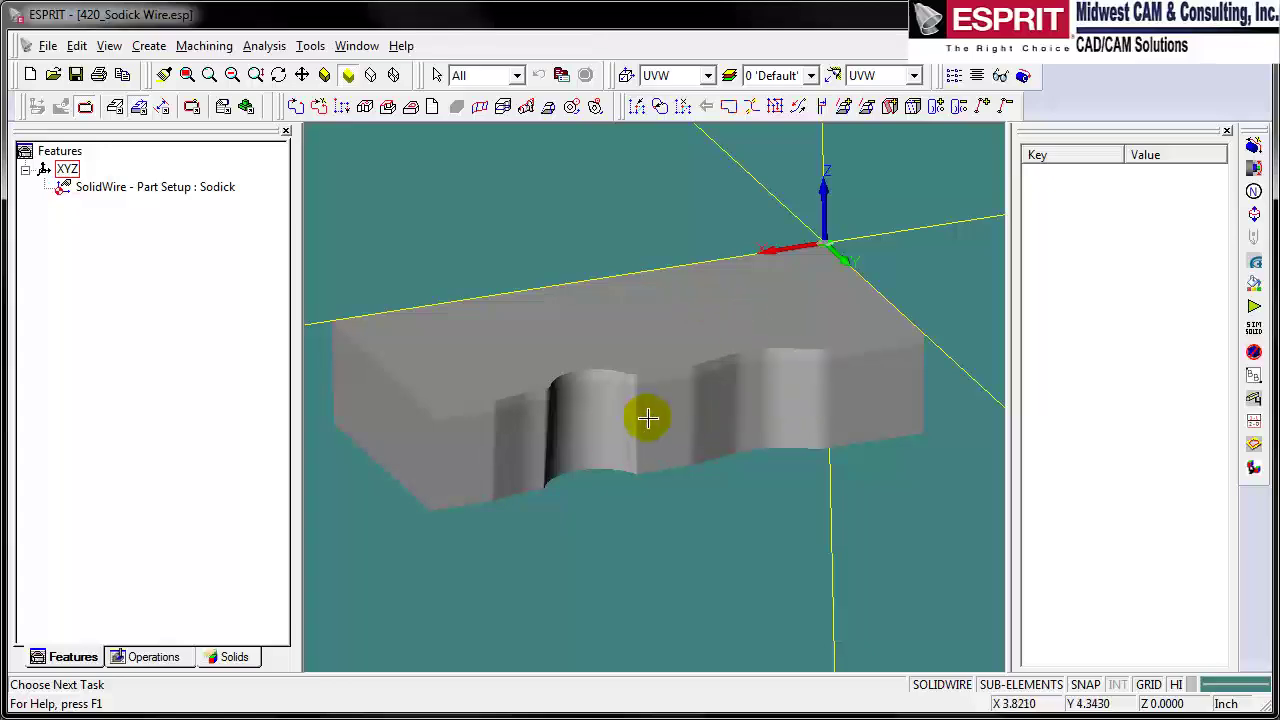
click(422, 197)
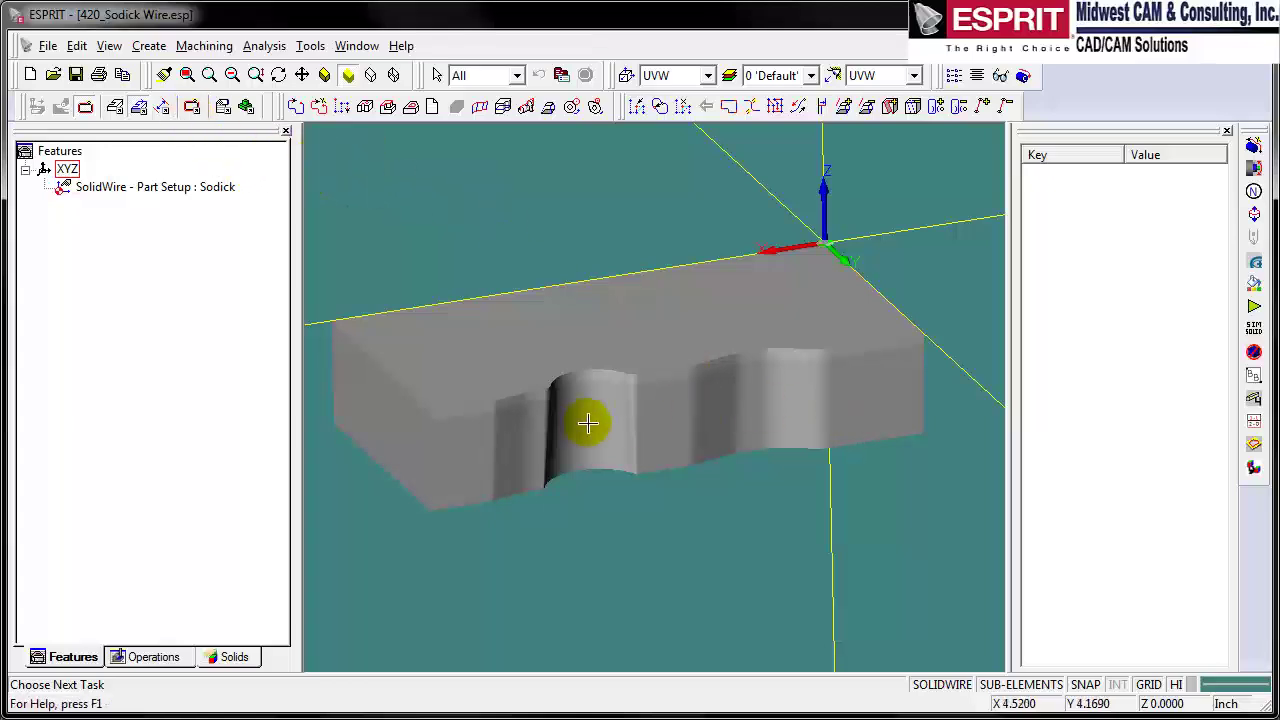
click(670, 421)
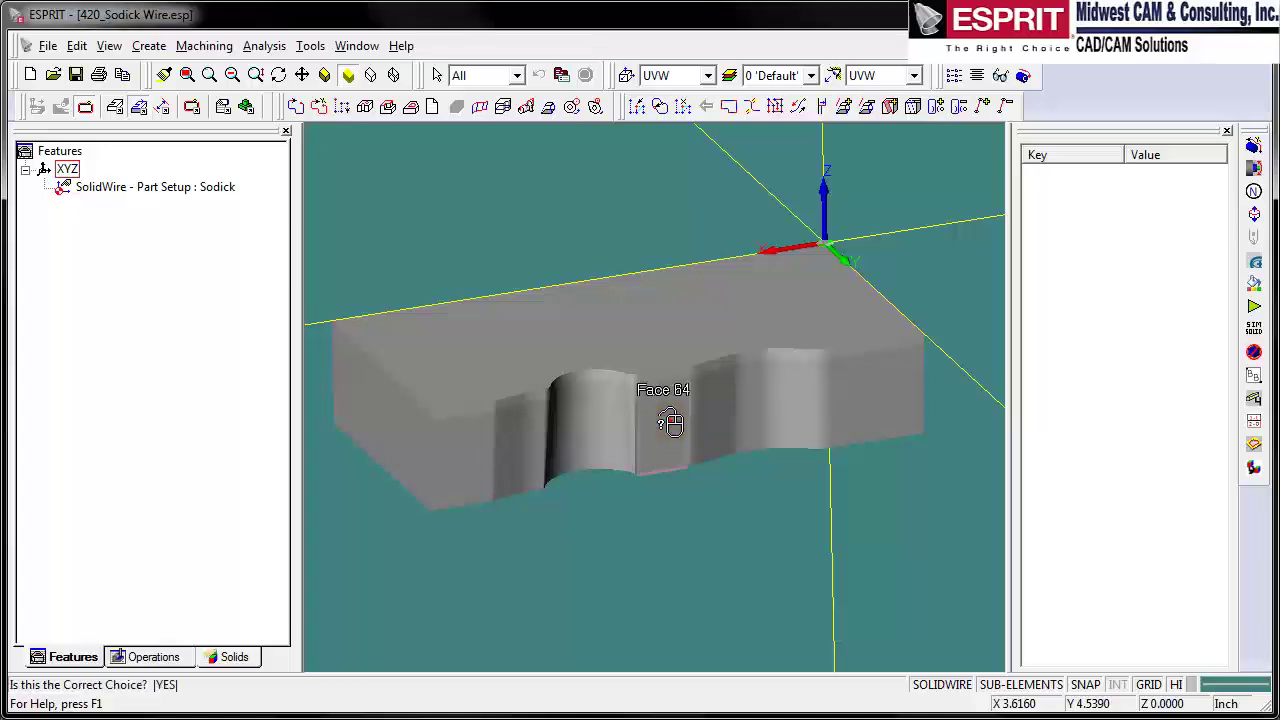
click(670, 421)
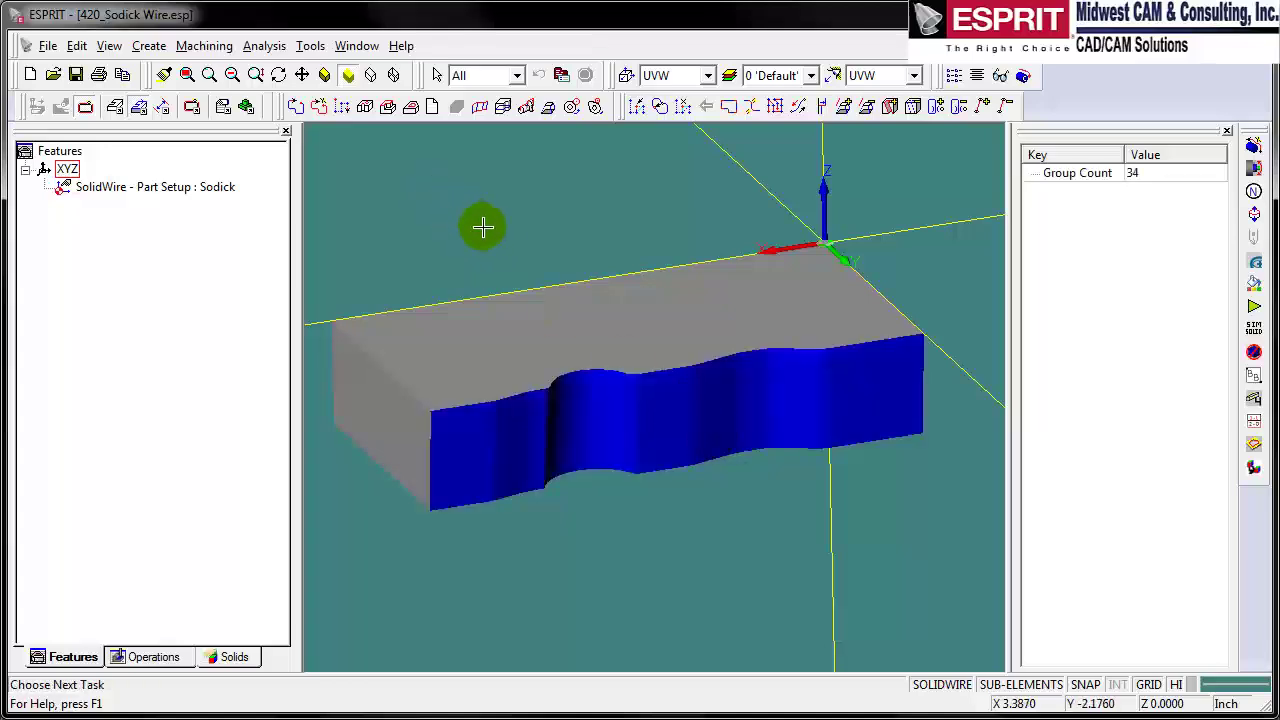
scroll(720, 502, down, 1)
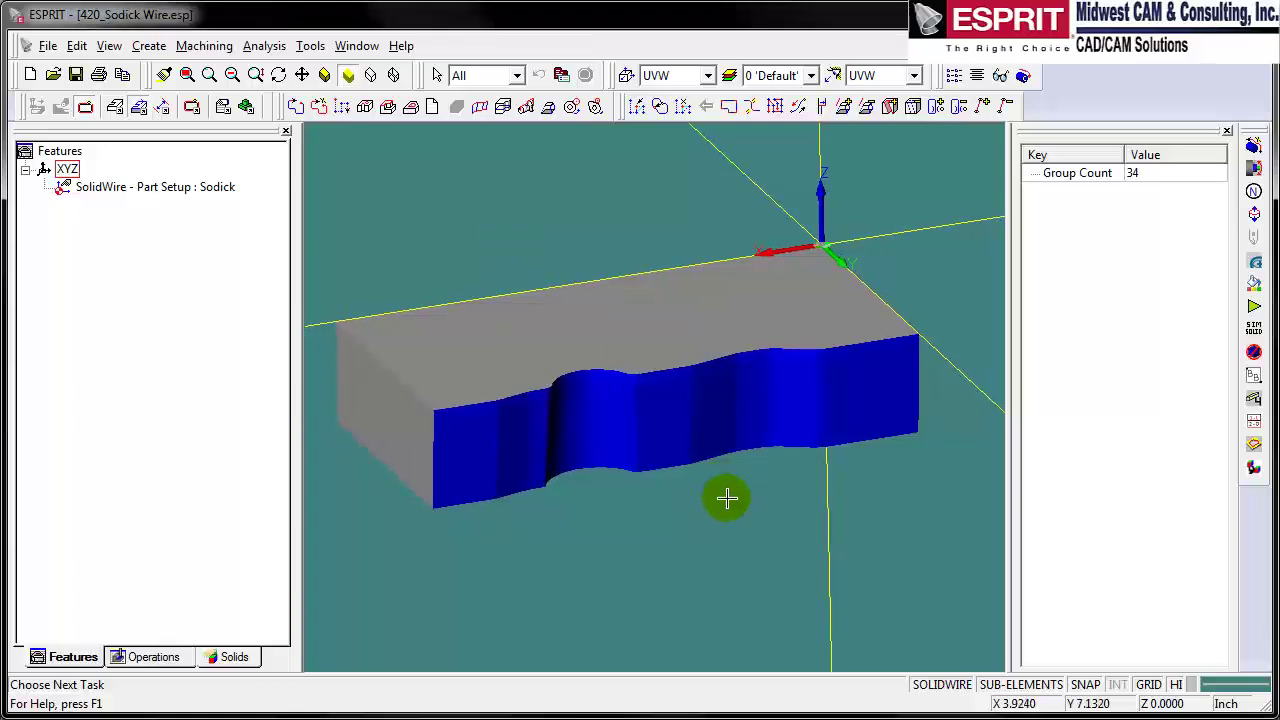
Run Draft Features recognition with Part Type Open Left after reviewing the Rules tab.
click(548, 110)
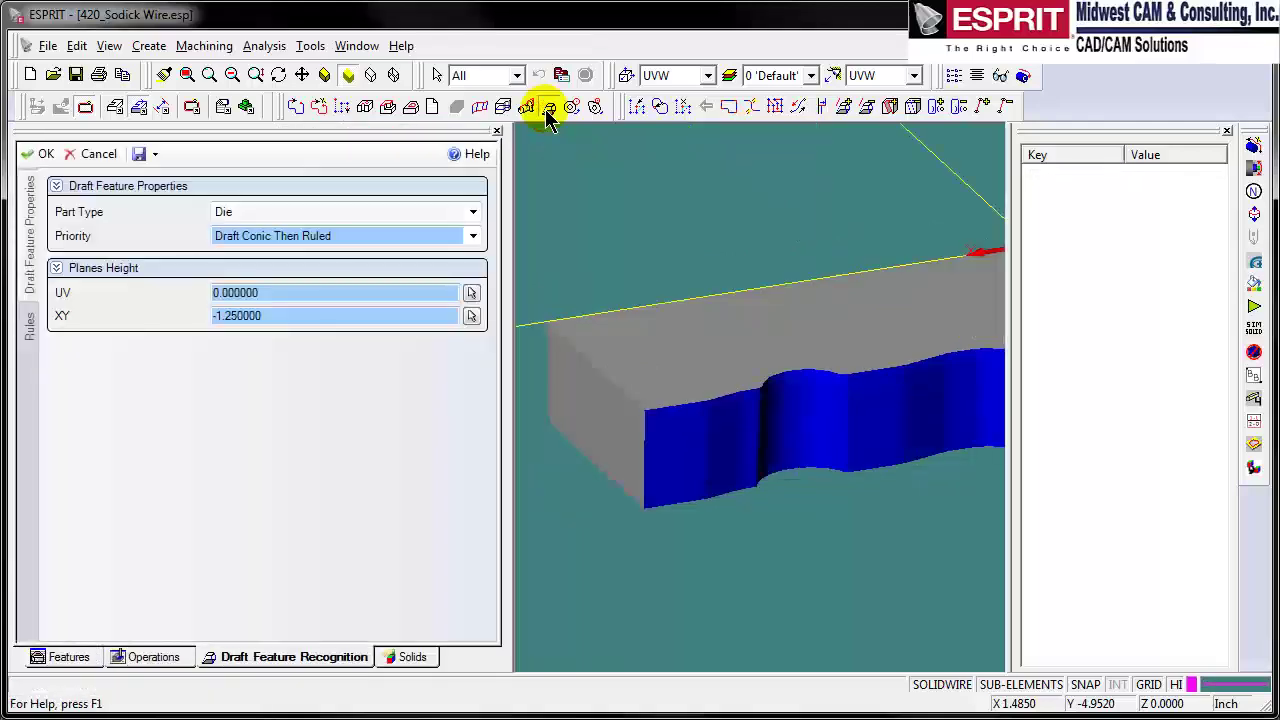
middle_drag(691, 277, 612, 356)
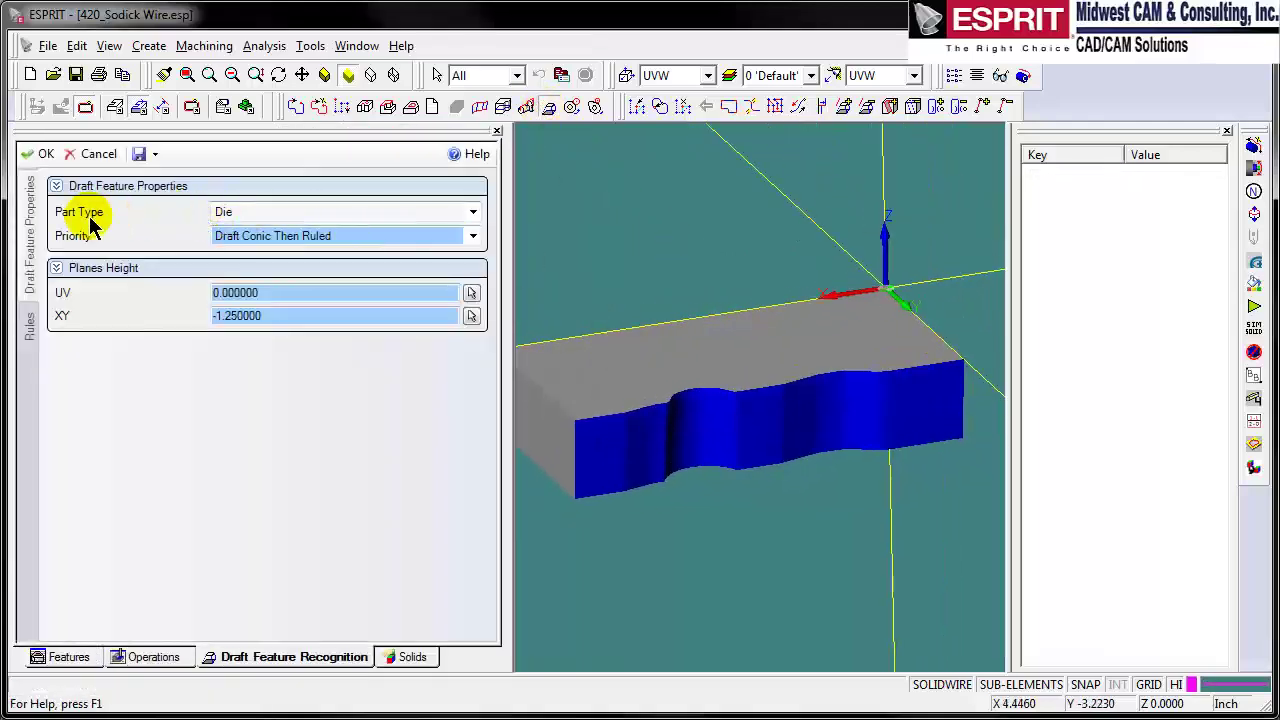
click(245, 213)
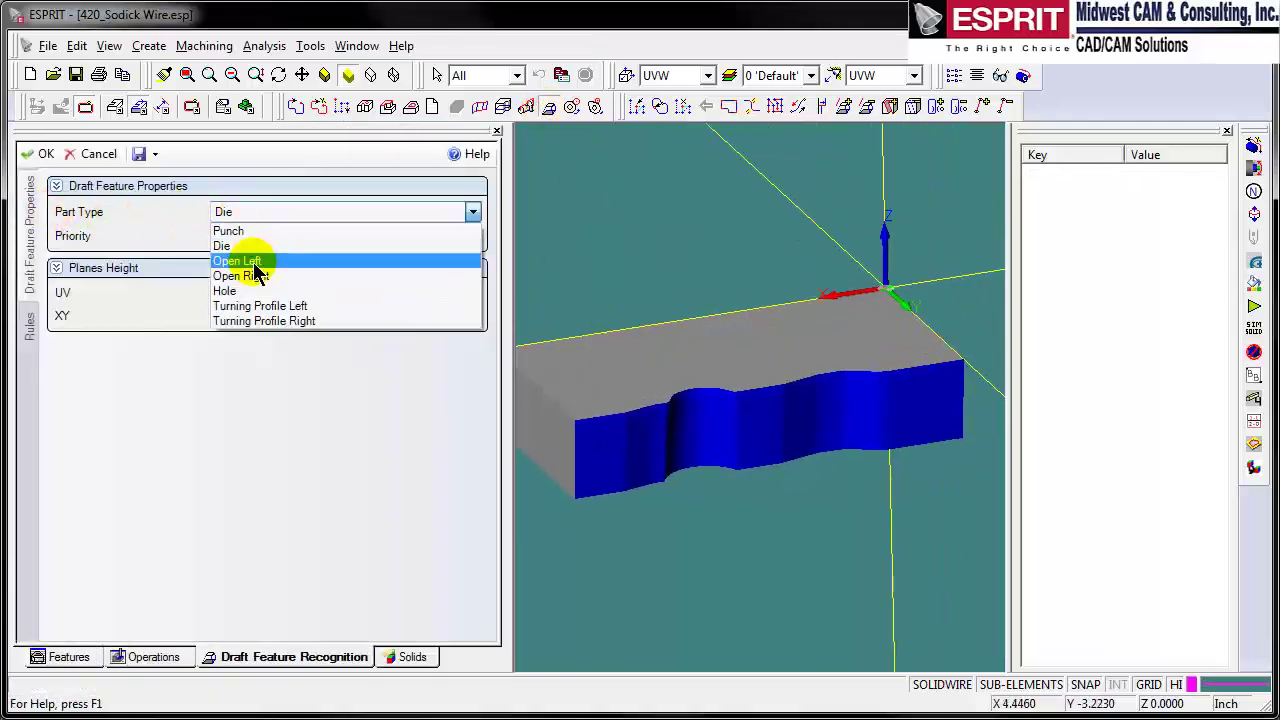
click(254, 263)
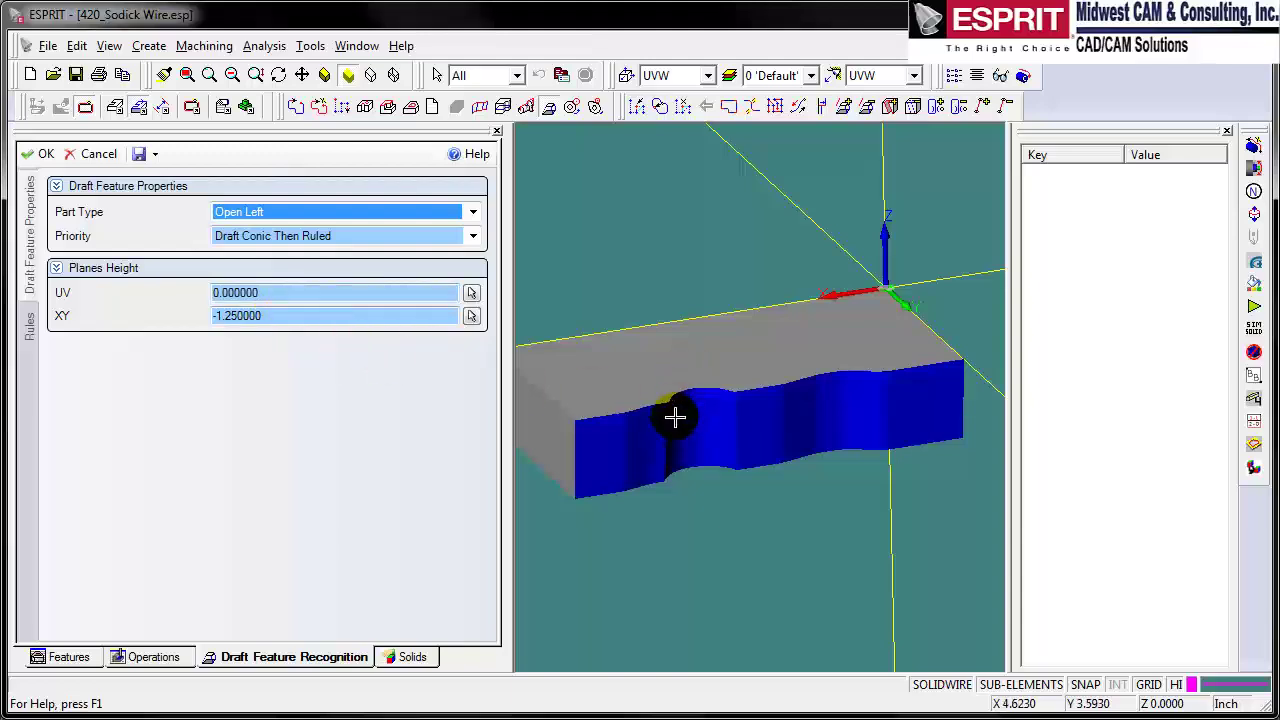
click(31, 327)
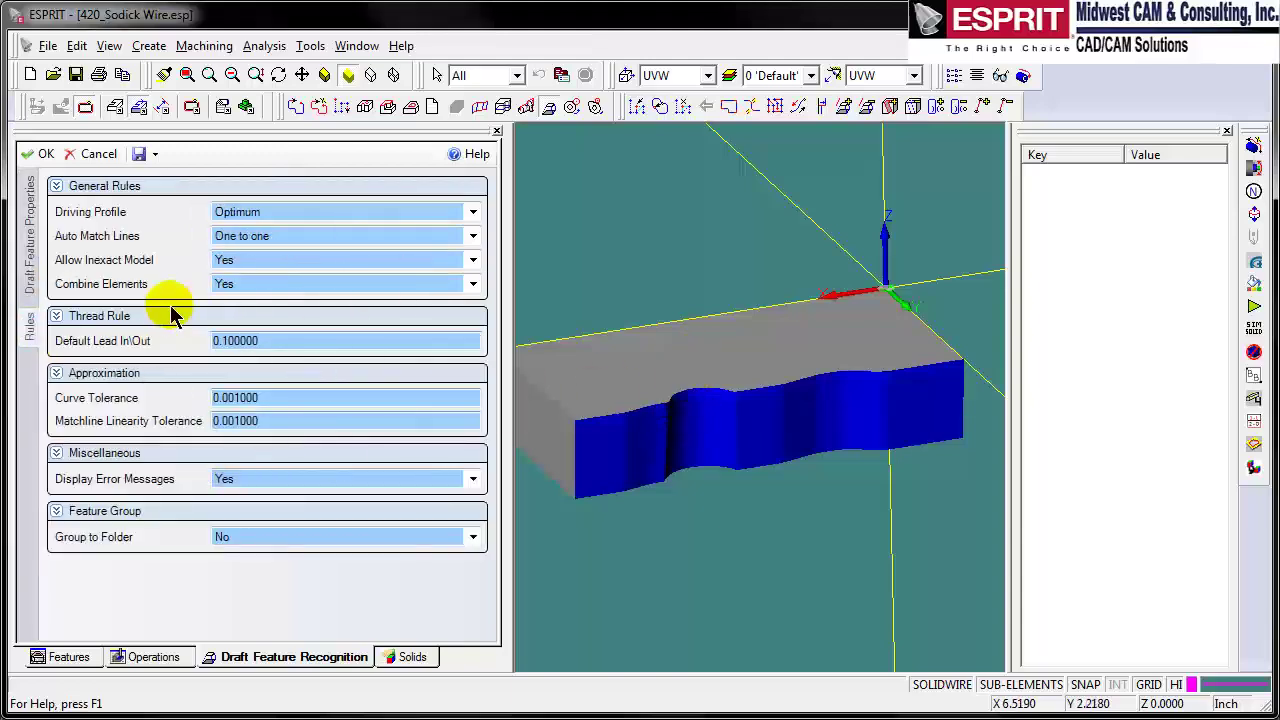
click(40, 156)
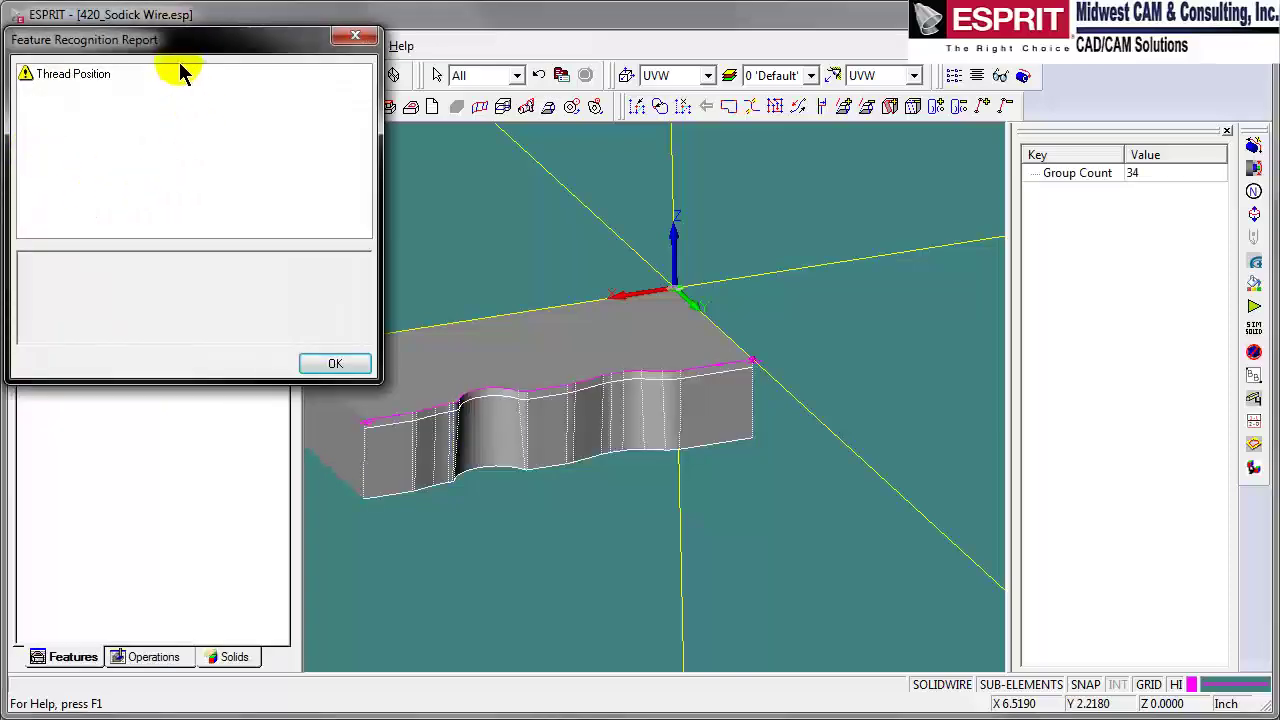
Review the Thread Position warning in the report and accept it to create 1 Open.
drag(185, 50, 244, 88)
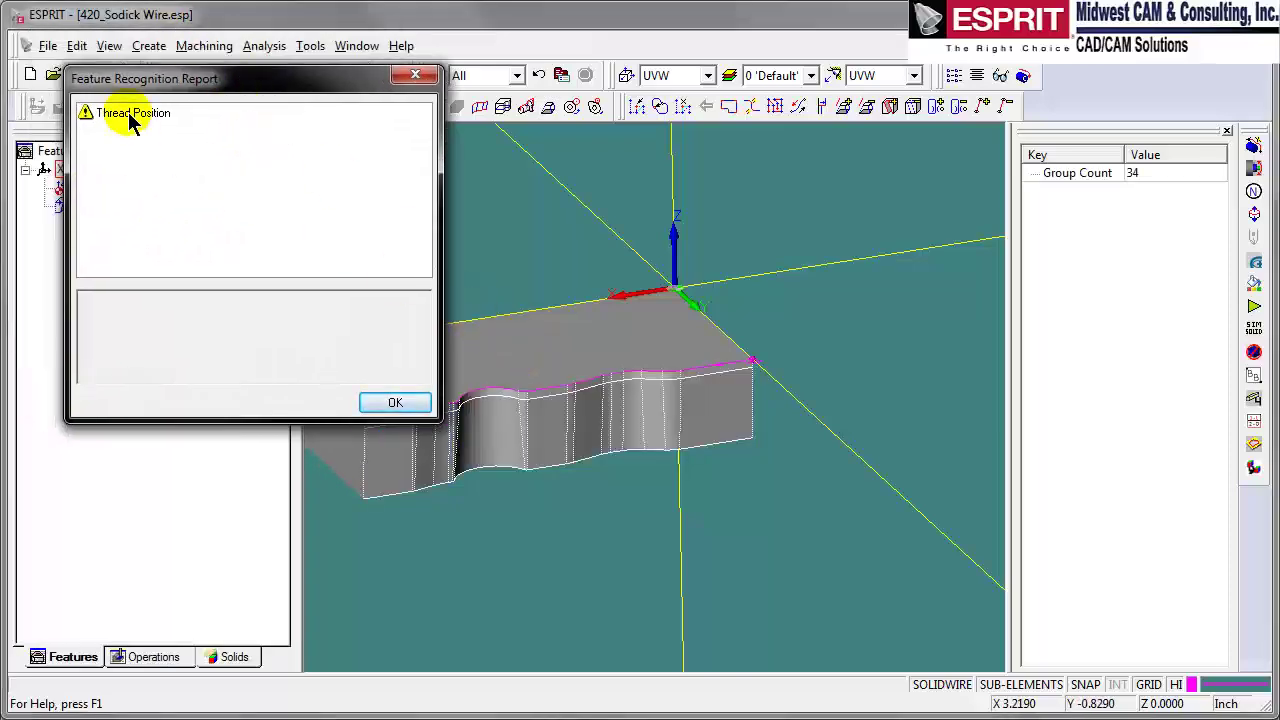
click(130, 118)
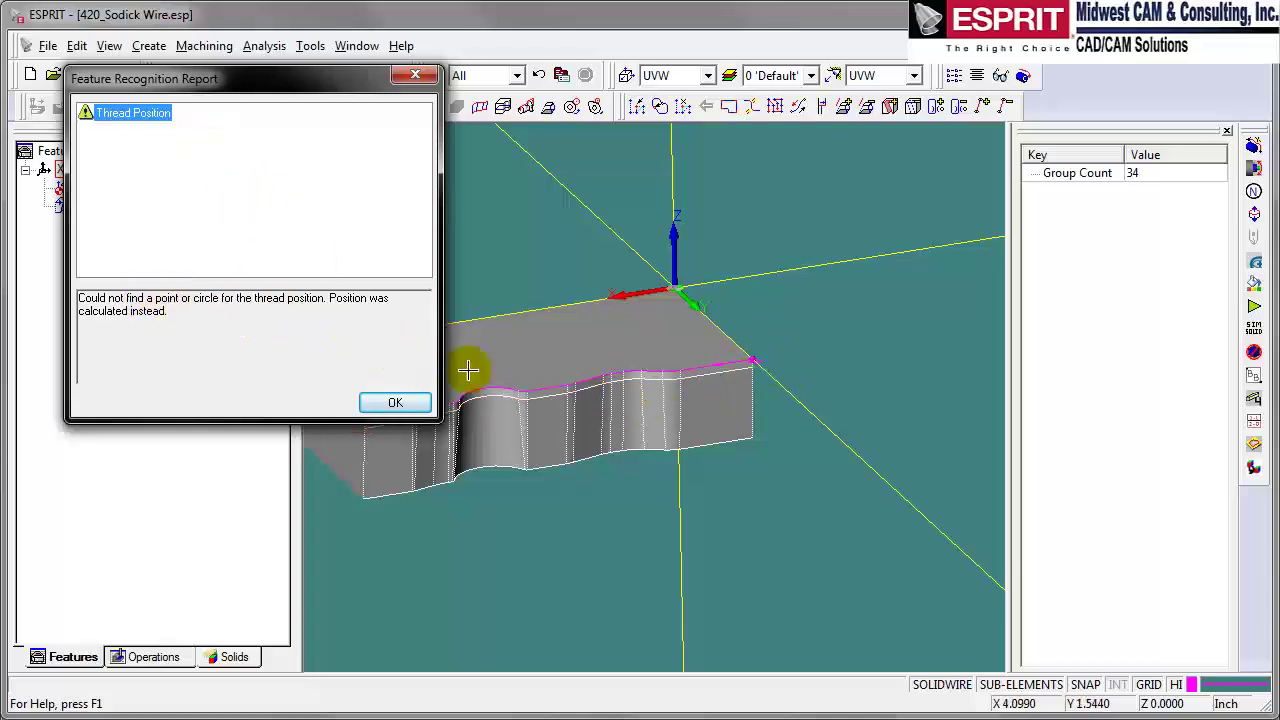
click(771, 374)
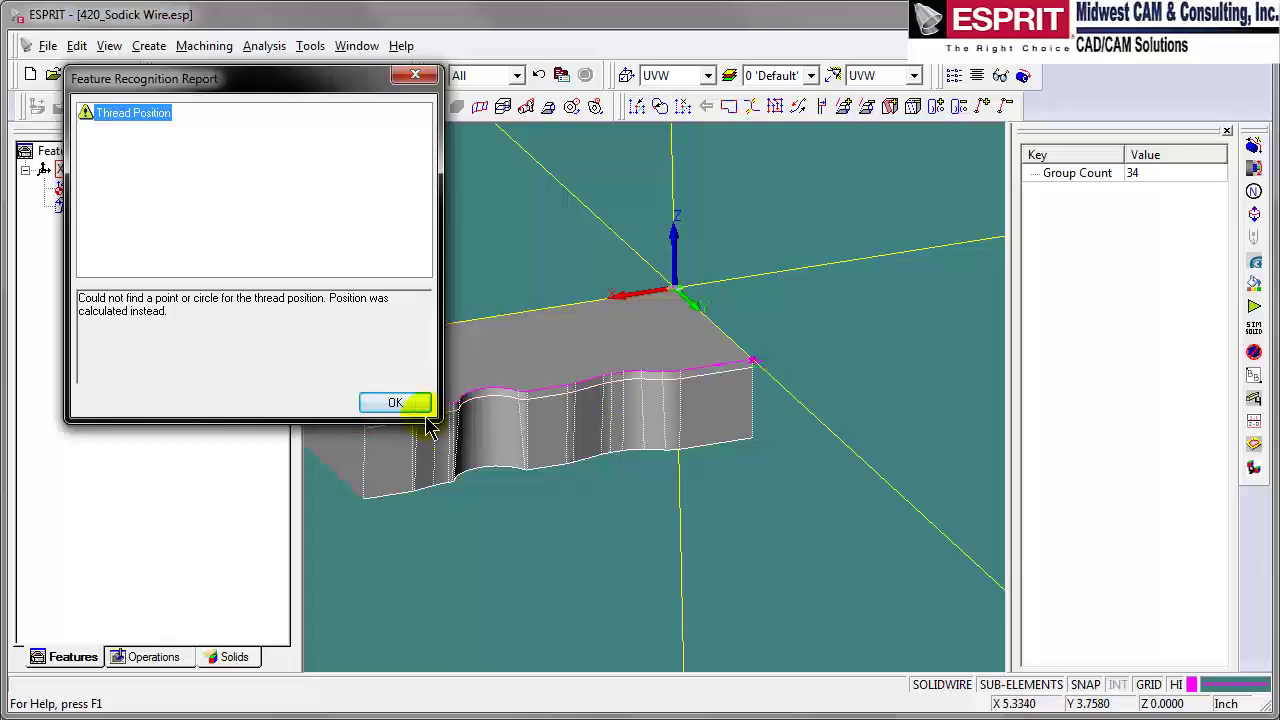
click(395, 403)
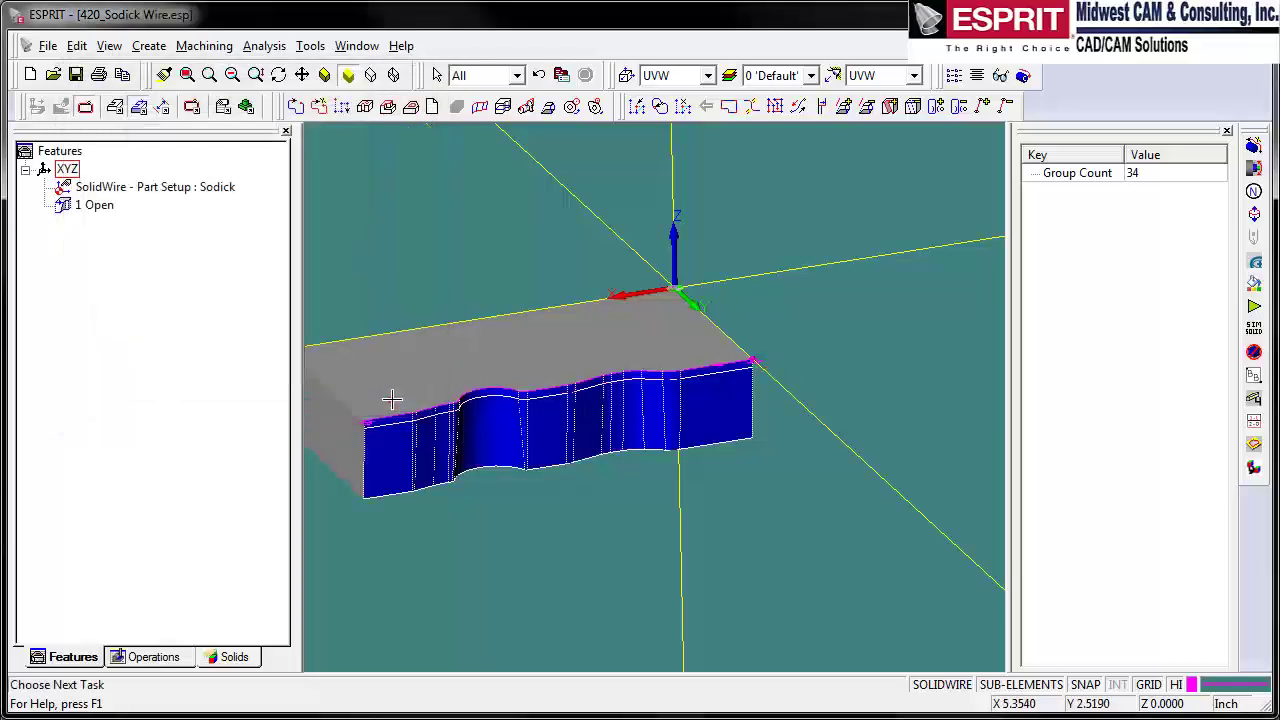
Inspect the 1 Open feature, zoom onto the profile, and start a SolidWire Contouring operation.
click(90, 206)
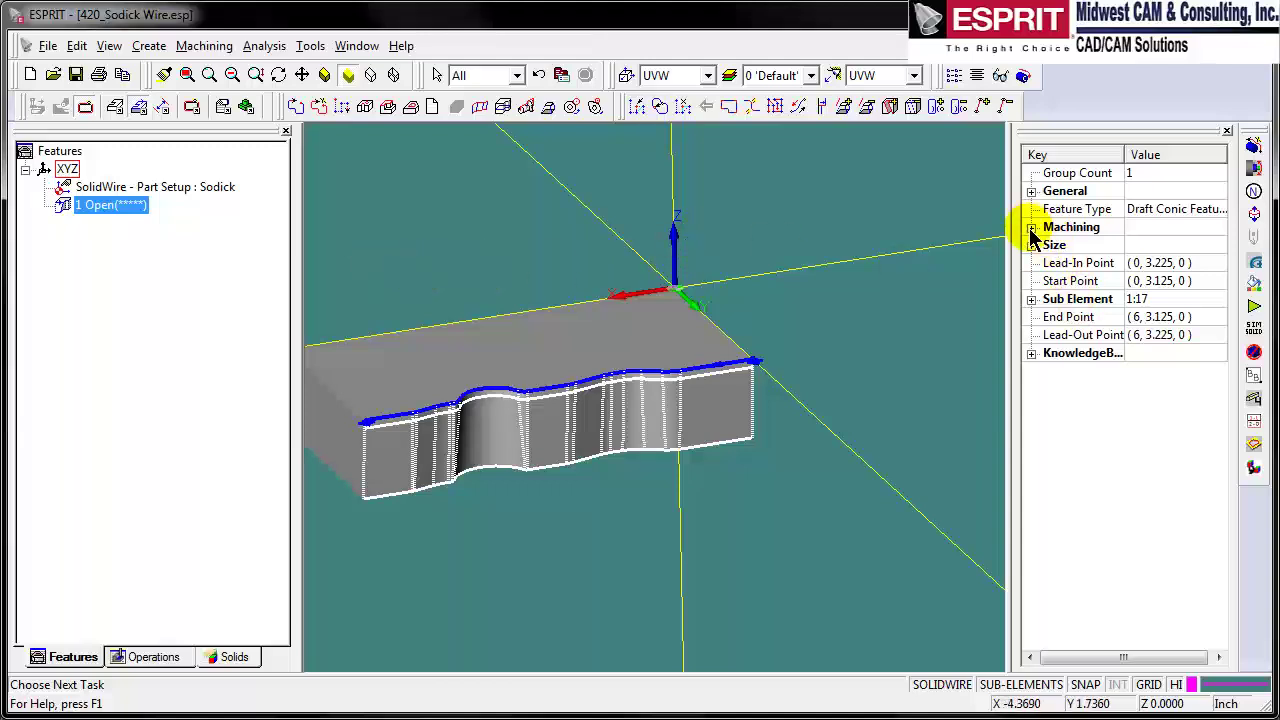
scroll(651, 380, up, 3)
middle_drag(651, 380, 791, 366)
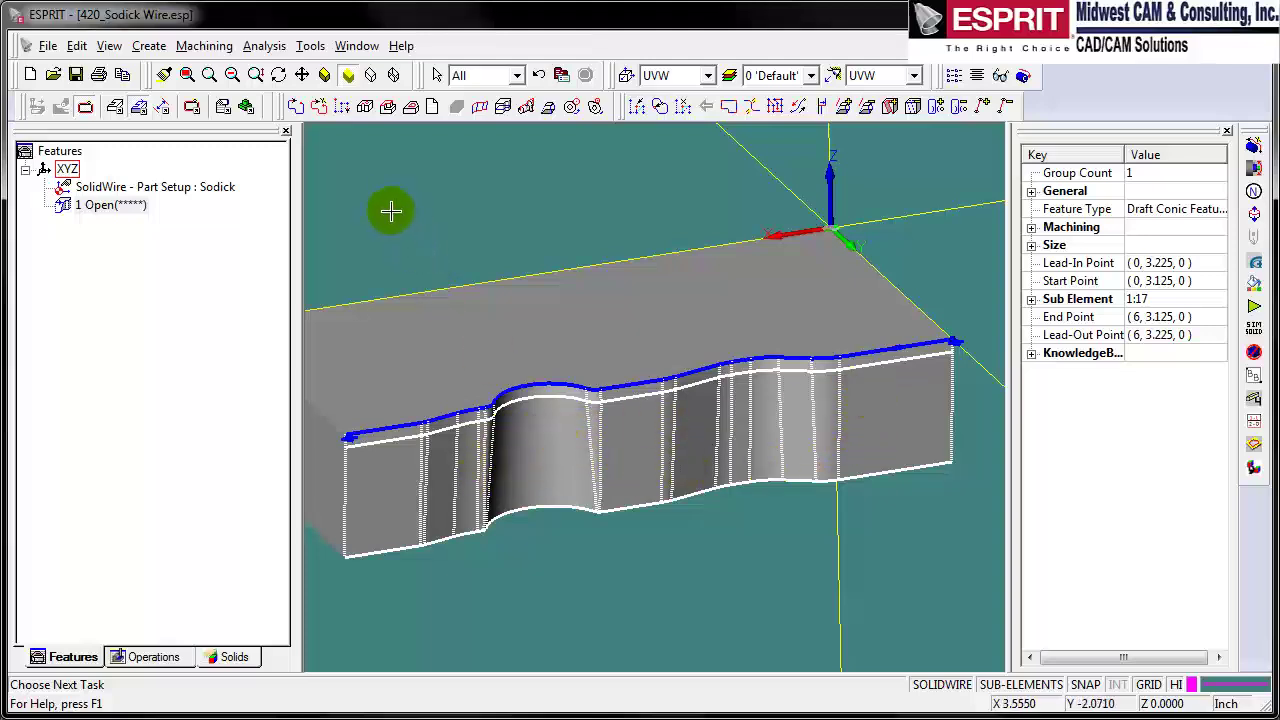
click(192, 107)
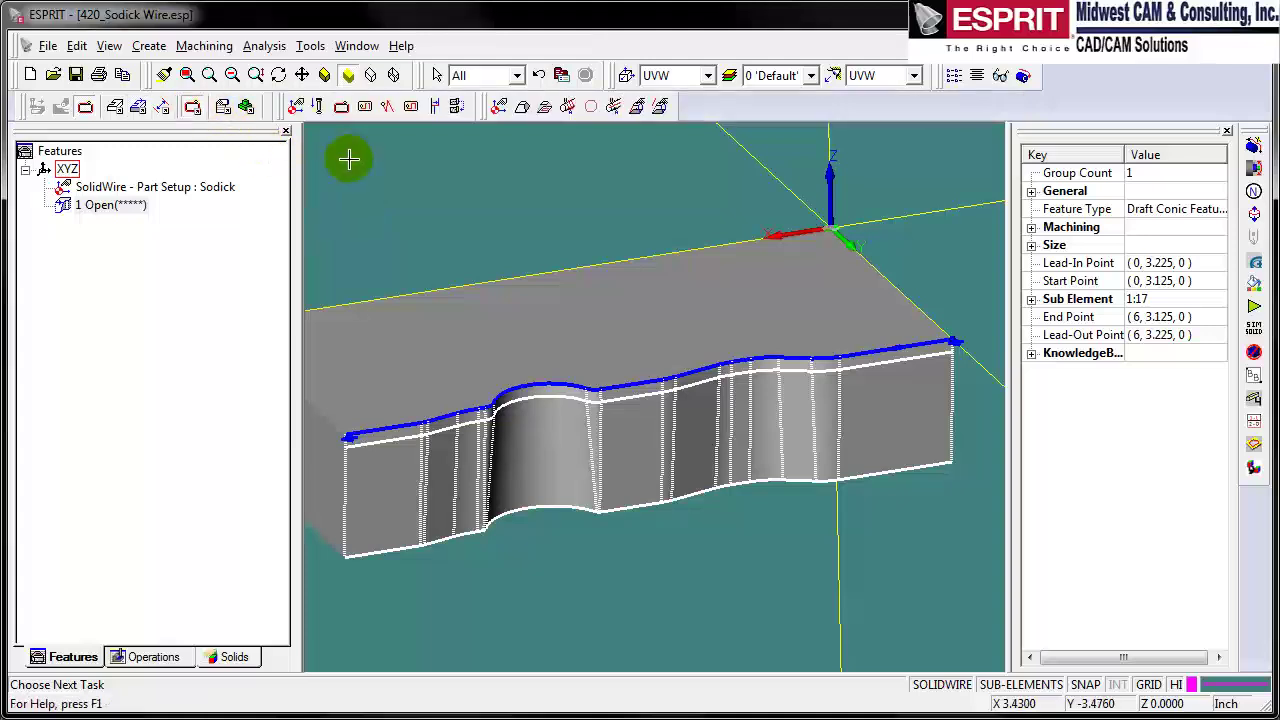
click(340, 108)
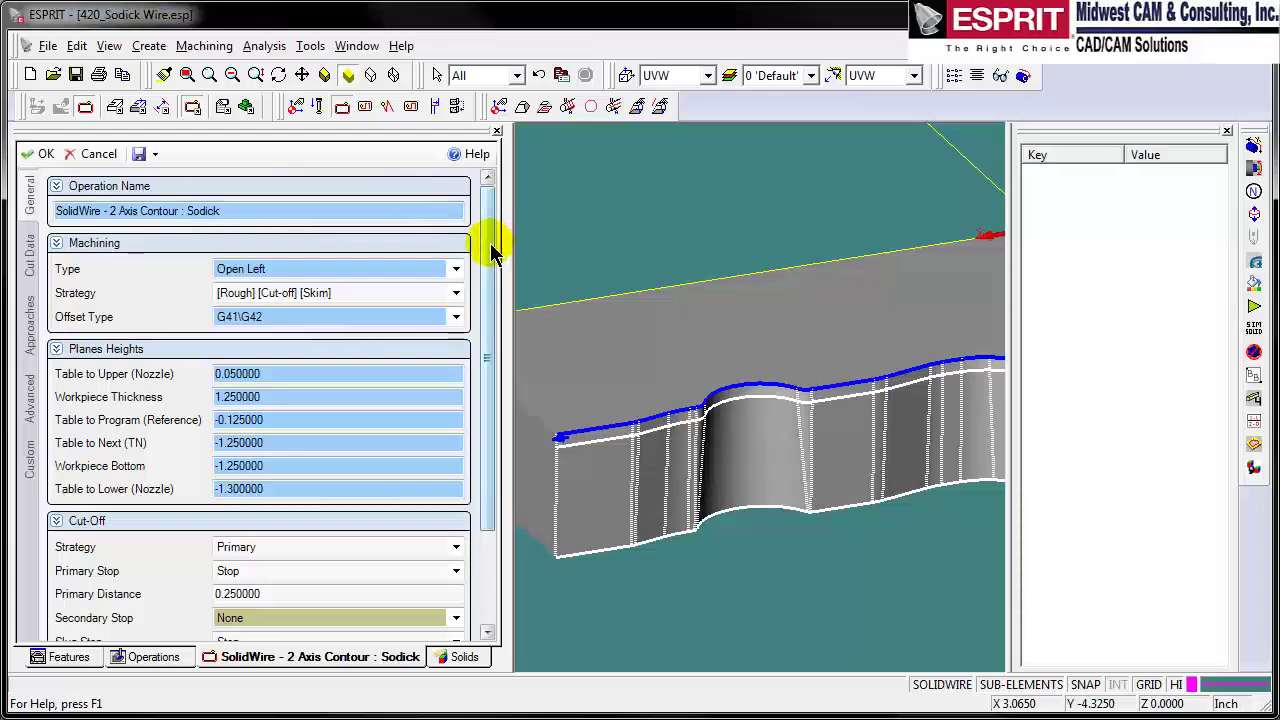
Set the contour strategy to [Rough] [Skim] without cut-off and open the primary cut technology.
drag(490, 249, 337, 234)
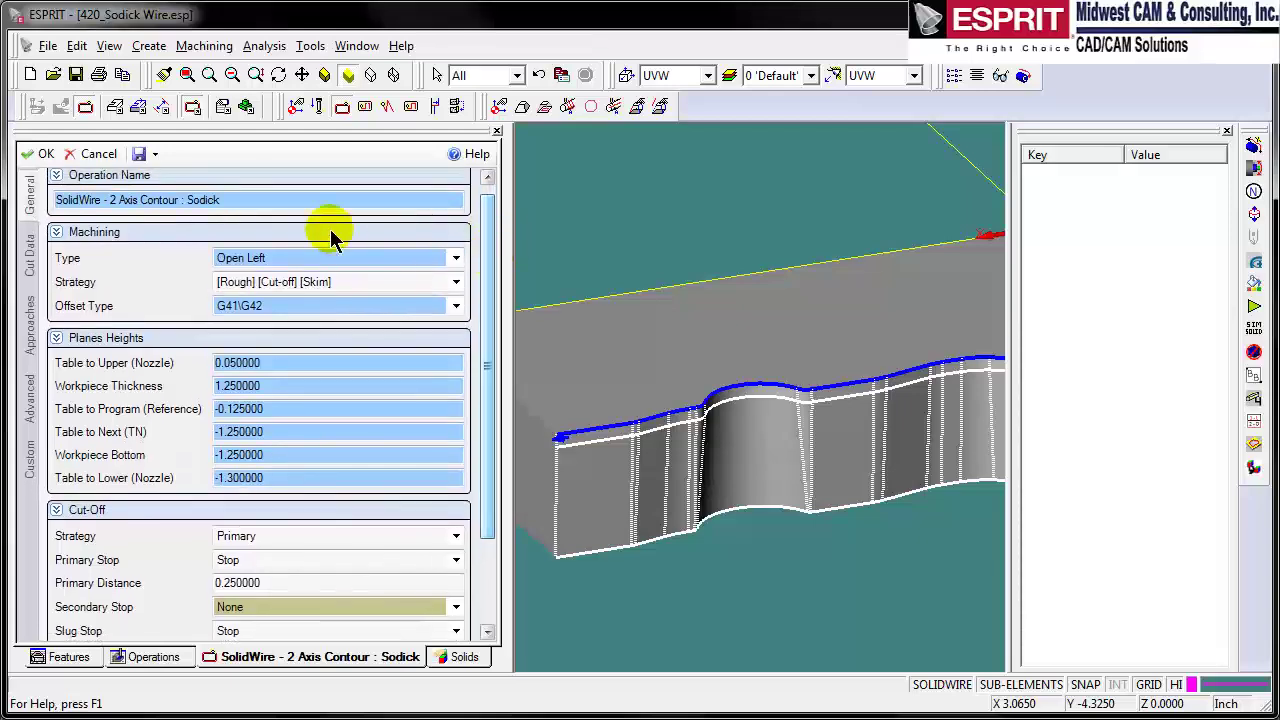
drag(488, 270, 487, 263)
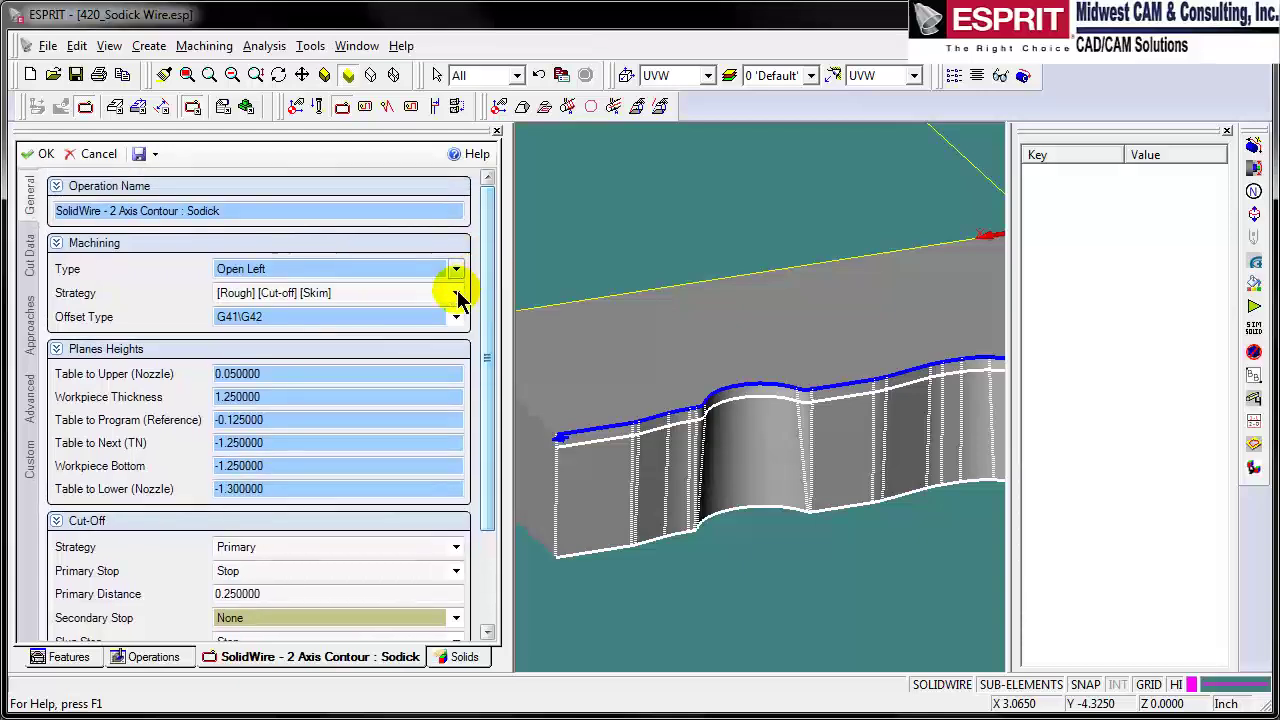
click(455, 293)
click(333, 328)
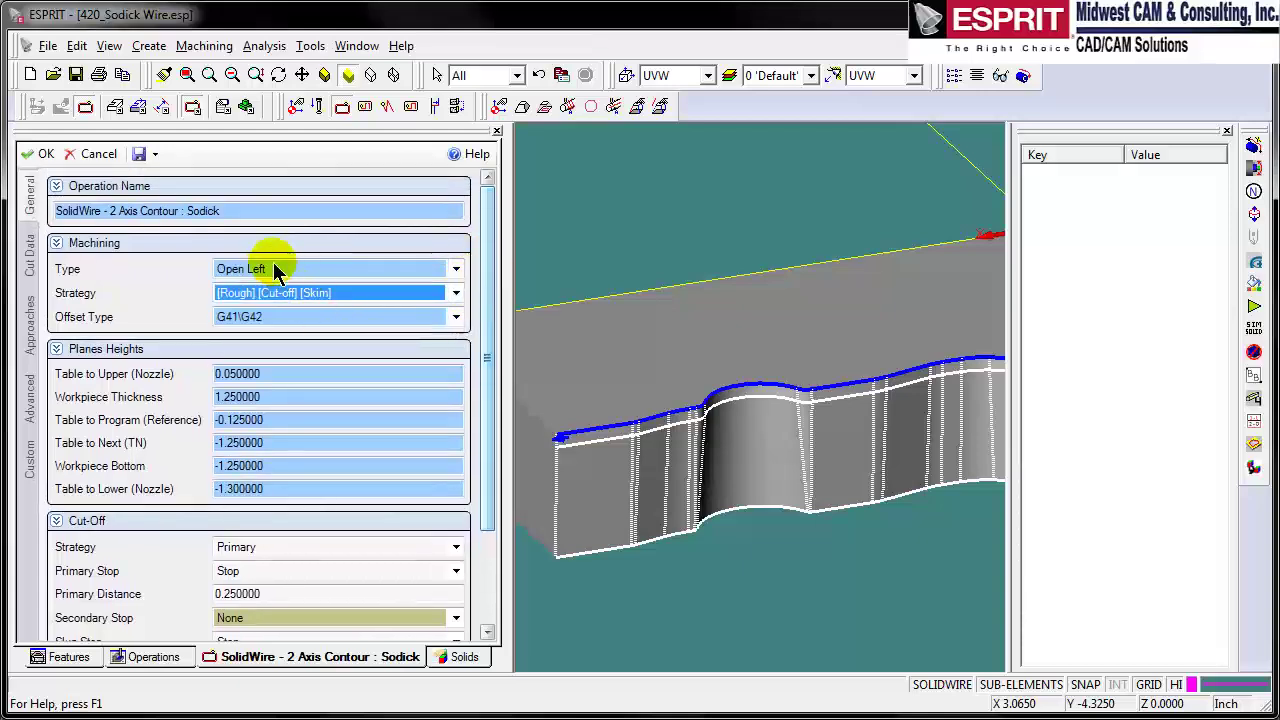
scroll(614, 300, down, 2)
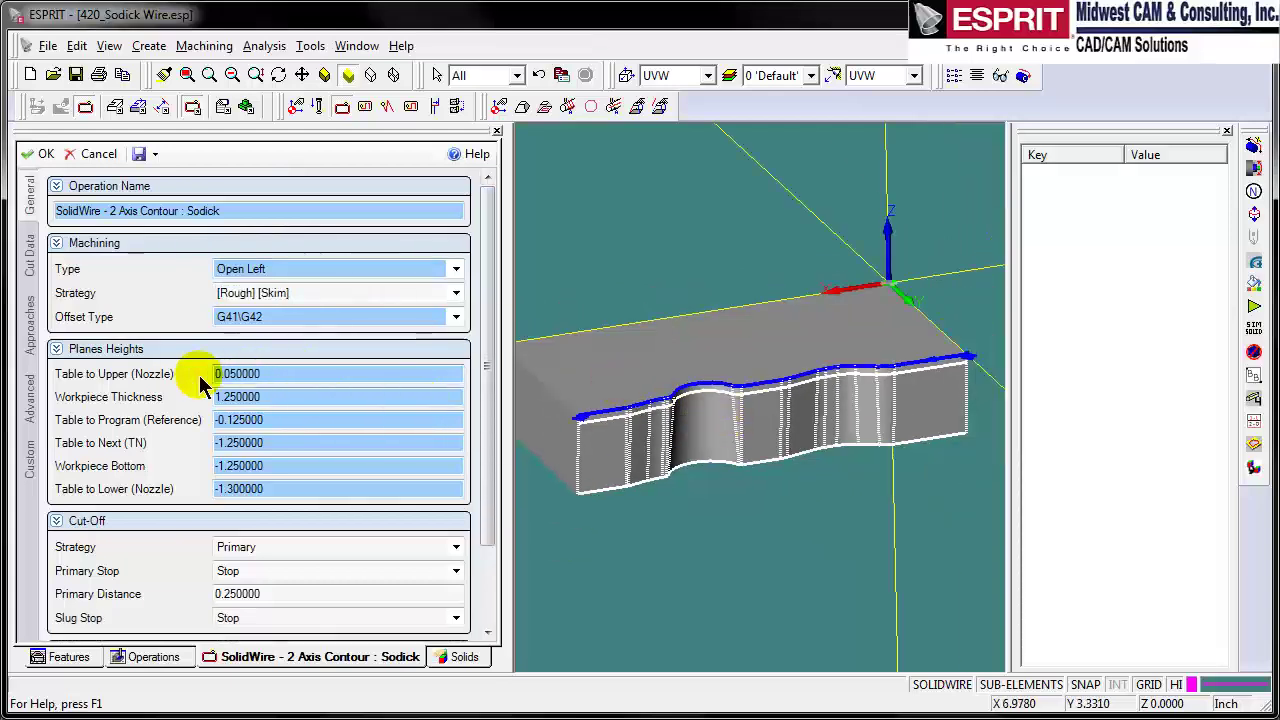
drag(491, 349, 494, 500)
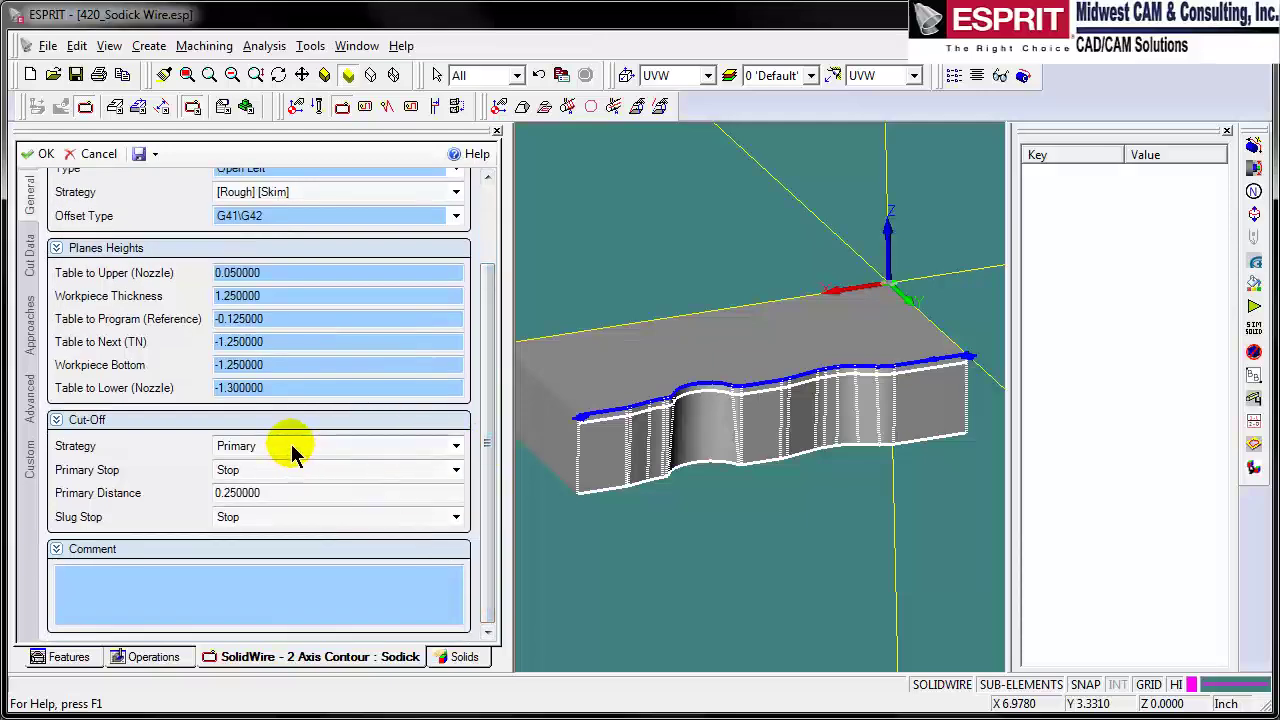
scroll(591, 418, up, 3)
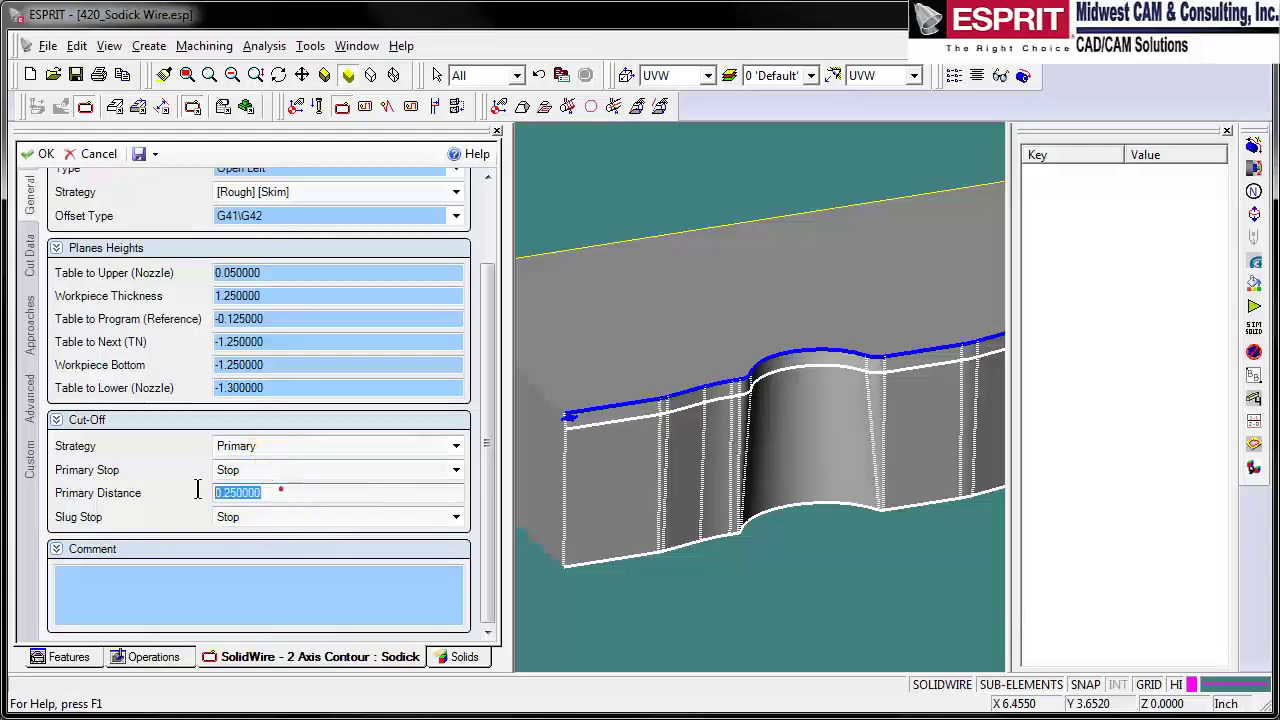
click(28, 258)
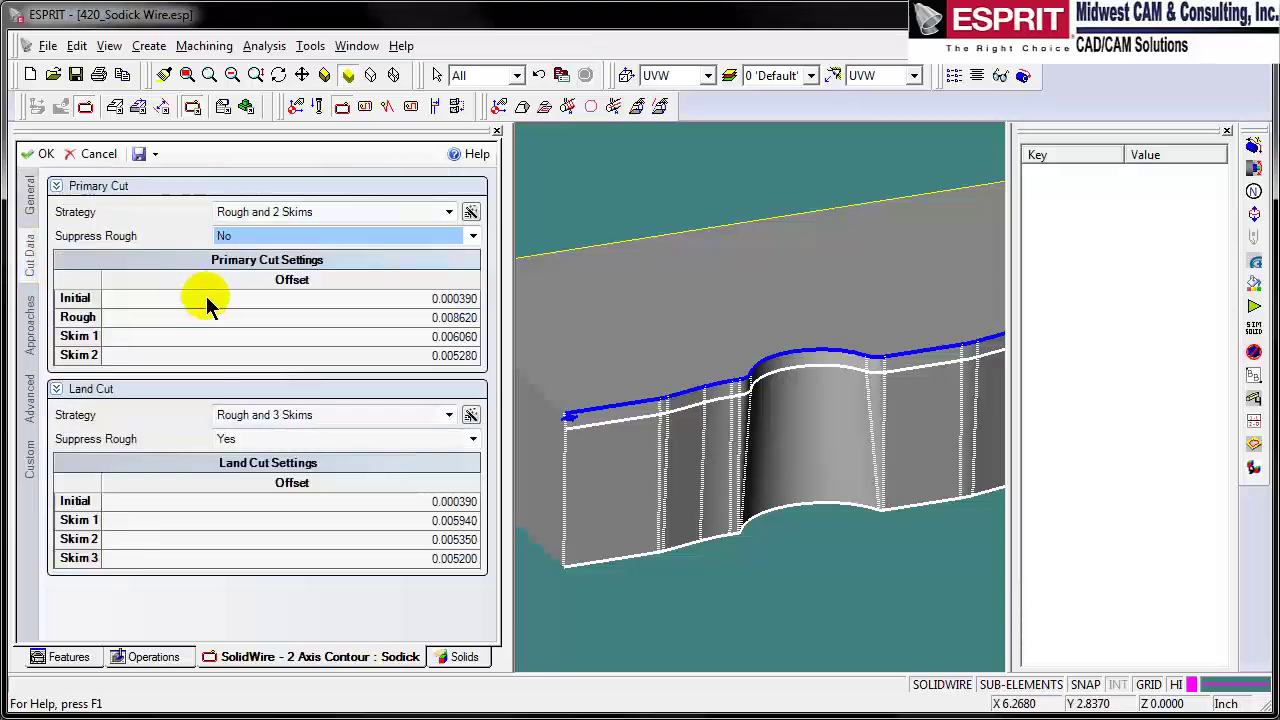
click(471, 213)
Set the primary cut control to LN2W LN1WS LQ33WS LP and machine LQ33WS LP33WS.
drag(694, 78, 453, 63)
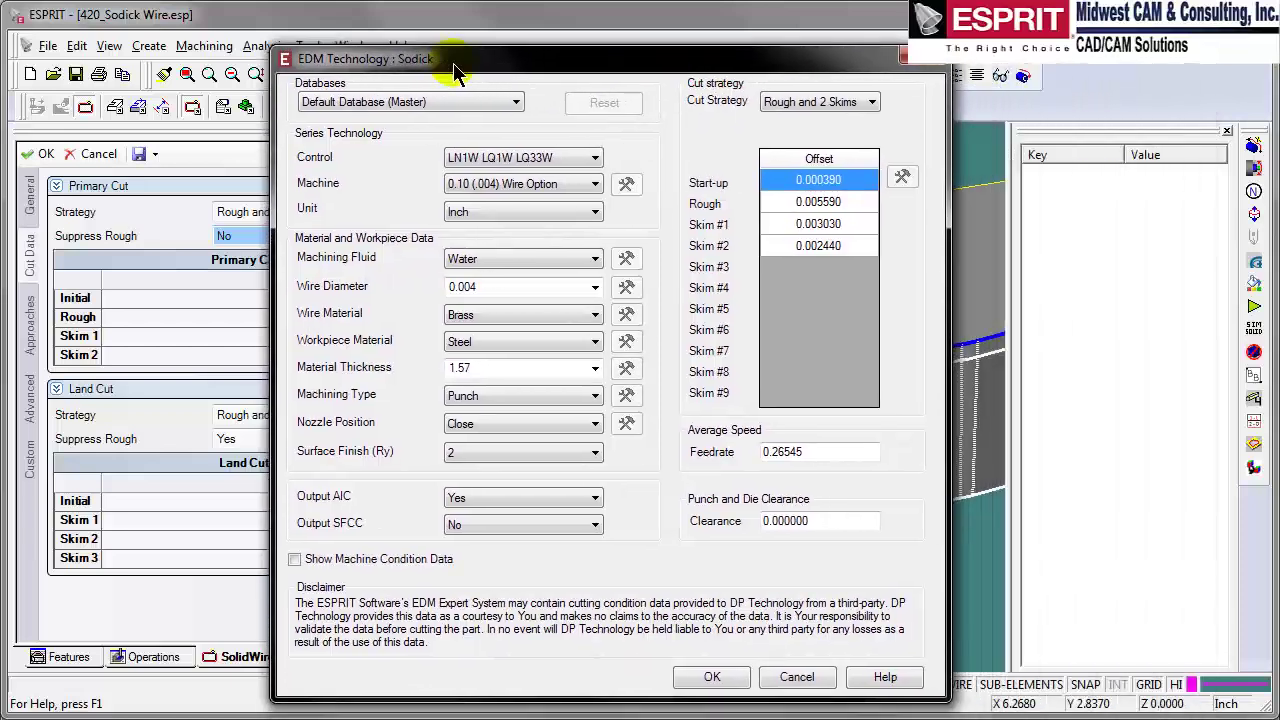
click(571, 157)
click(595, 160)
click(594, 182)
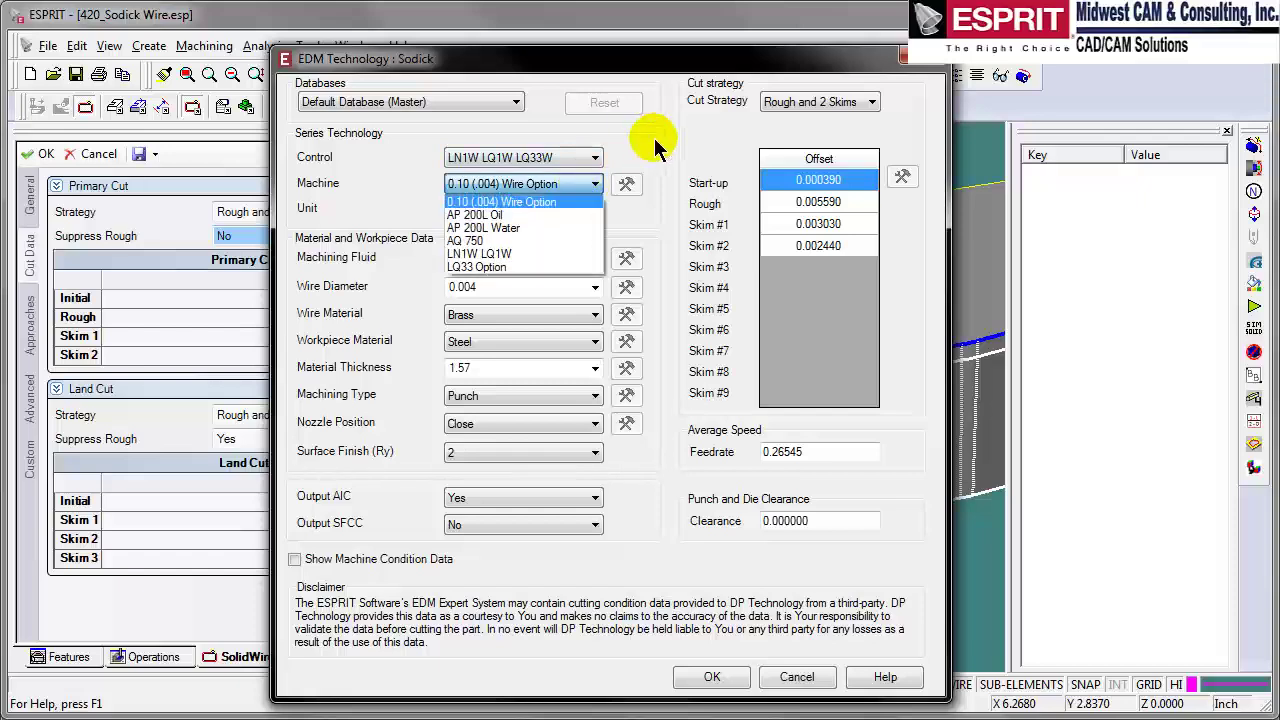
click(571, 157)
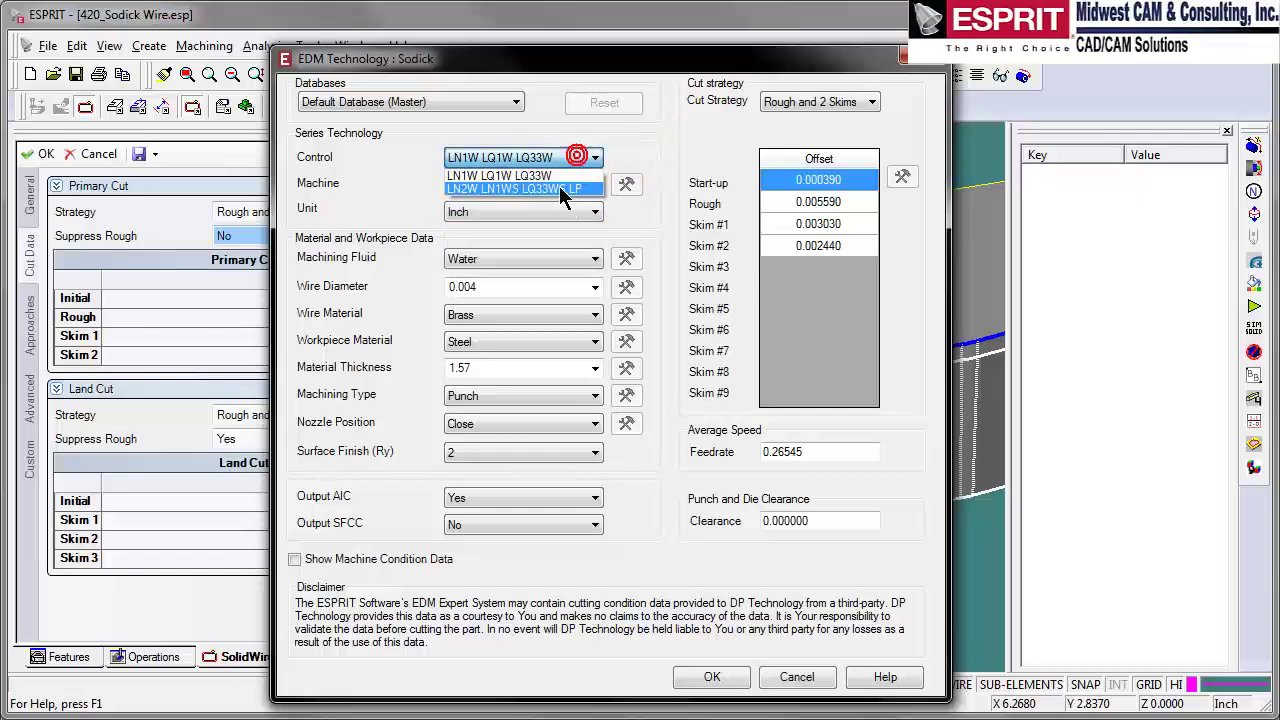
click(570, 198)
click(587, 186)
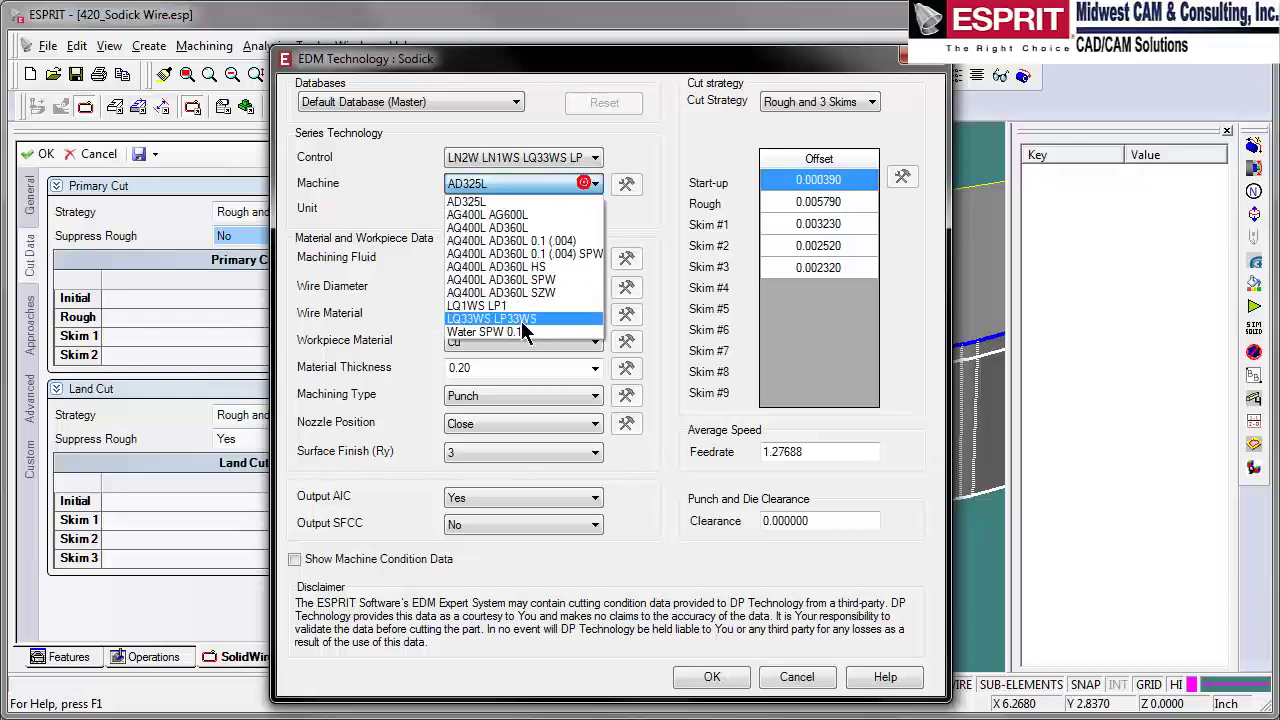
click(528, 318)
Choose 0.010 Brass wire and Steel as the workpiece material.
click(594, 287)
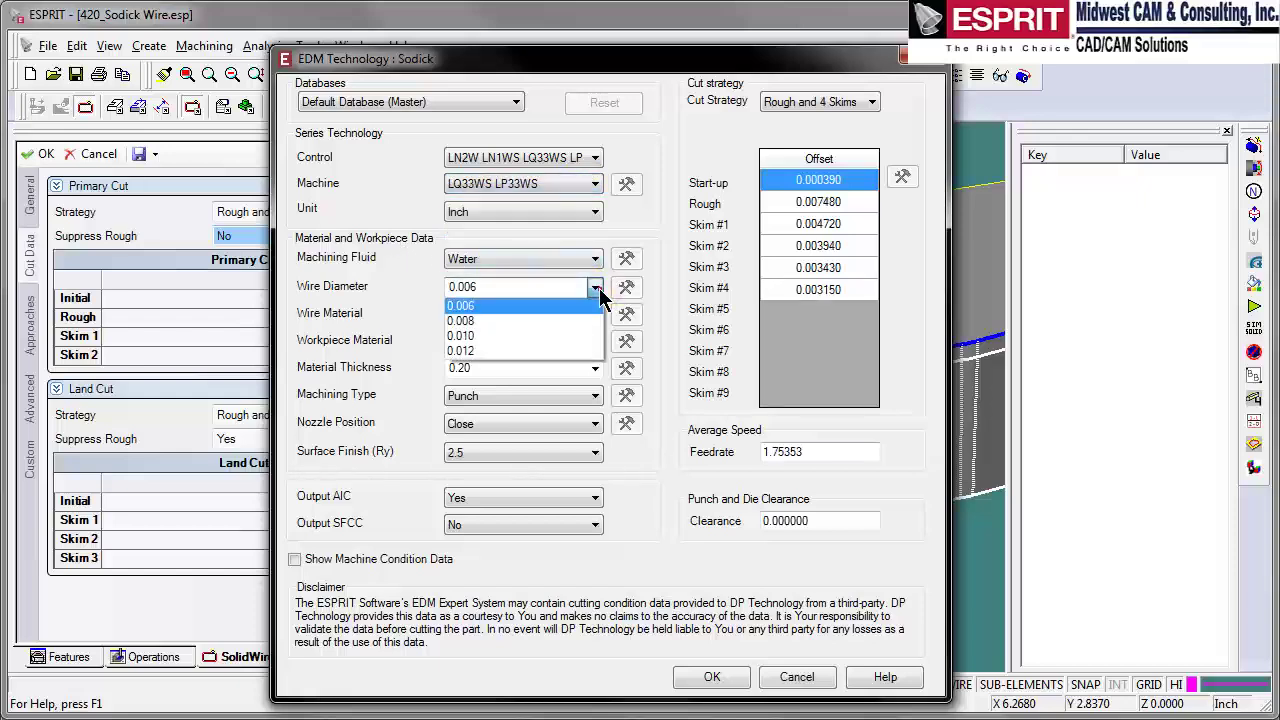
click(534, 337)
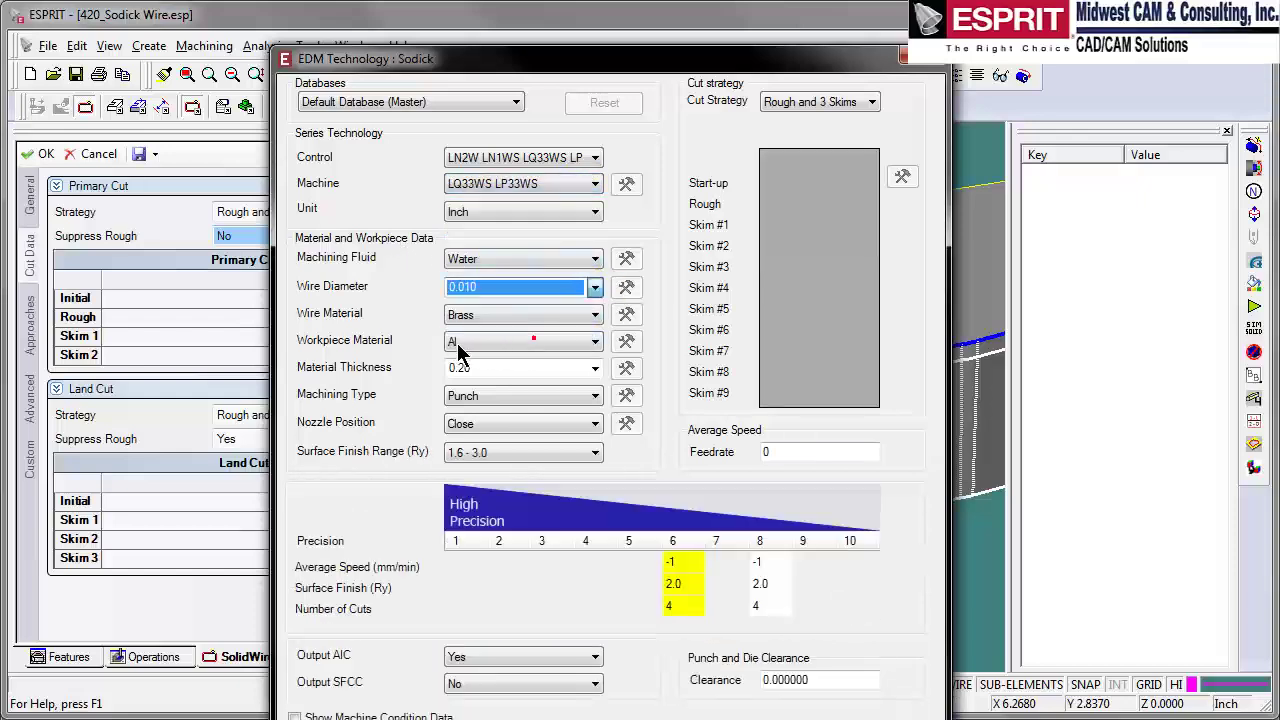
click(563, 315)
click(548, 336)
click(594, 341)
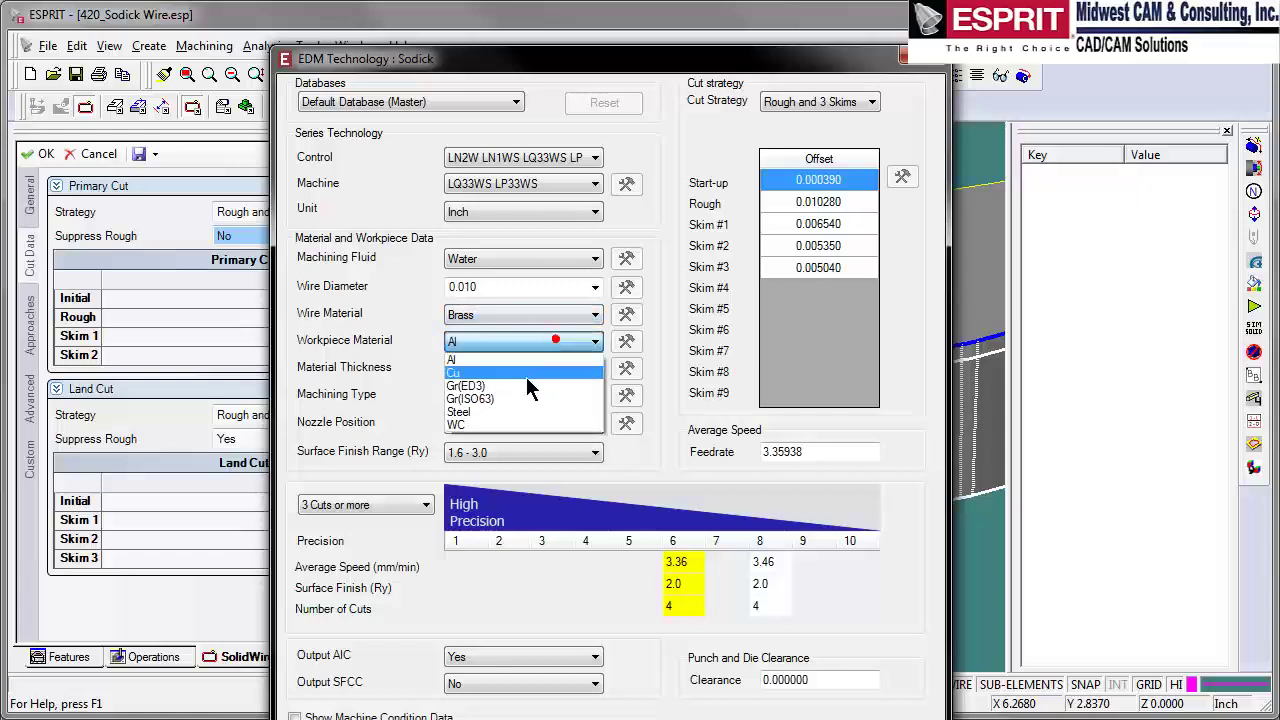
click(575, 411)
Set thickness 1.57, machining type Punch, nozzle Open-U and surface finish 3.1 - 6.0.
click(594, 368)
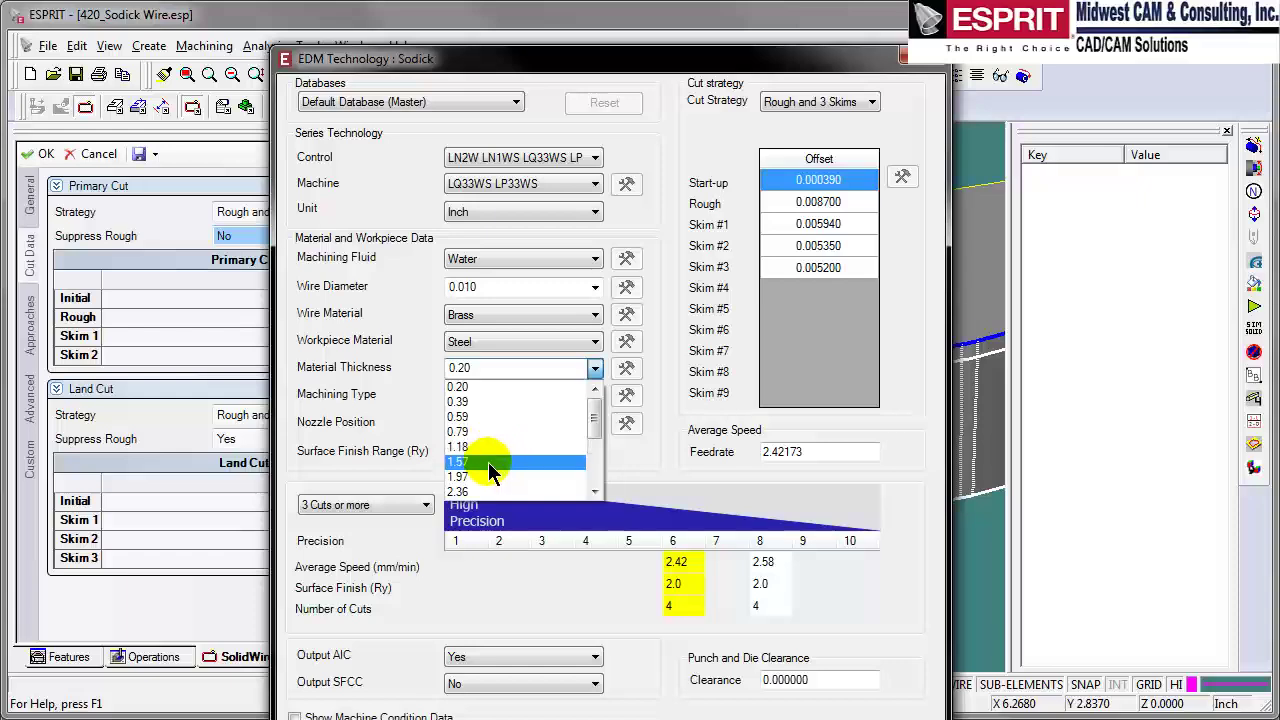
click(489, 464)
click(560, 405)
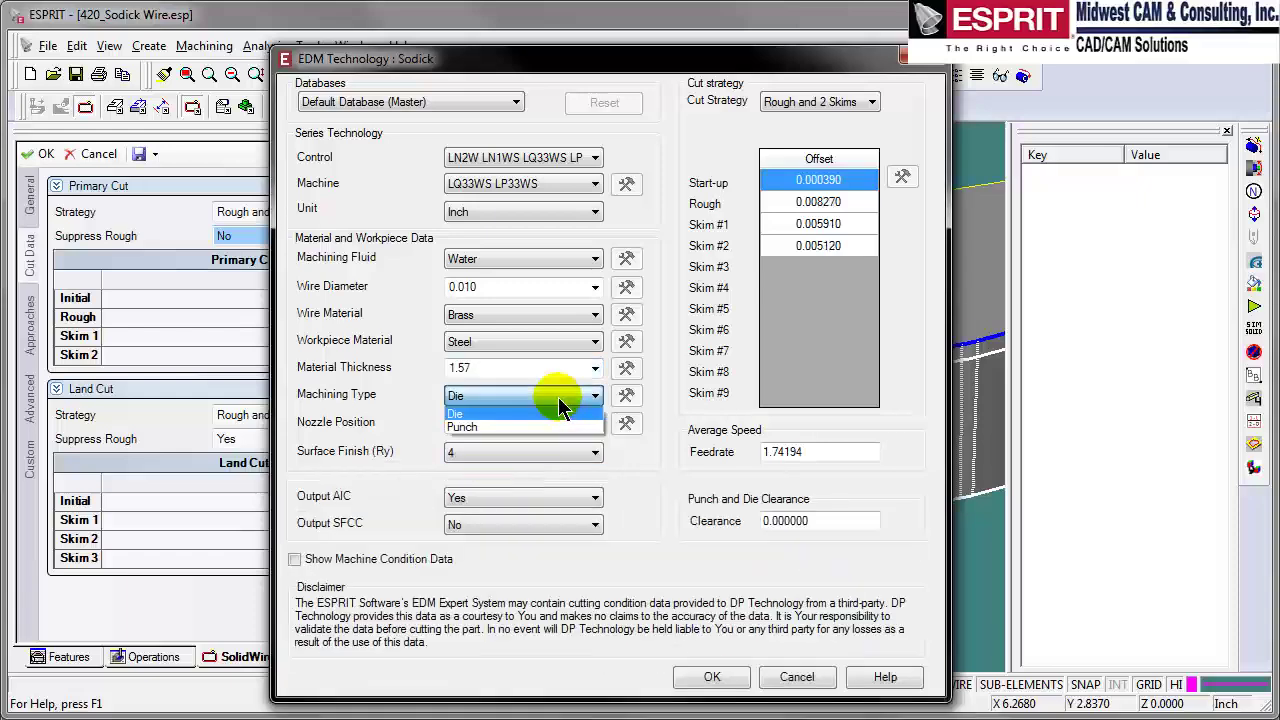
click(524, 425)
click(541, 424)
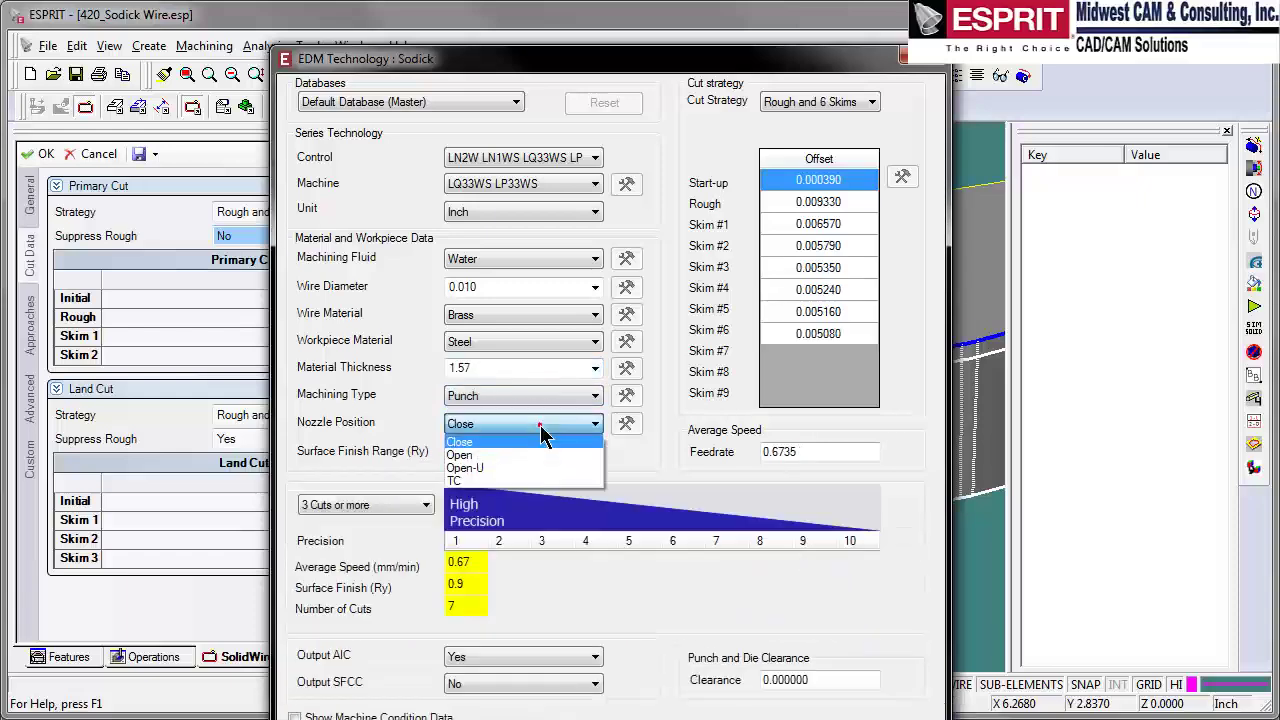
click(505, 466)
click(515, 452)
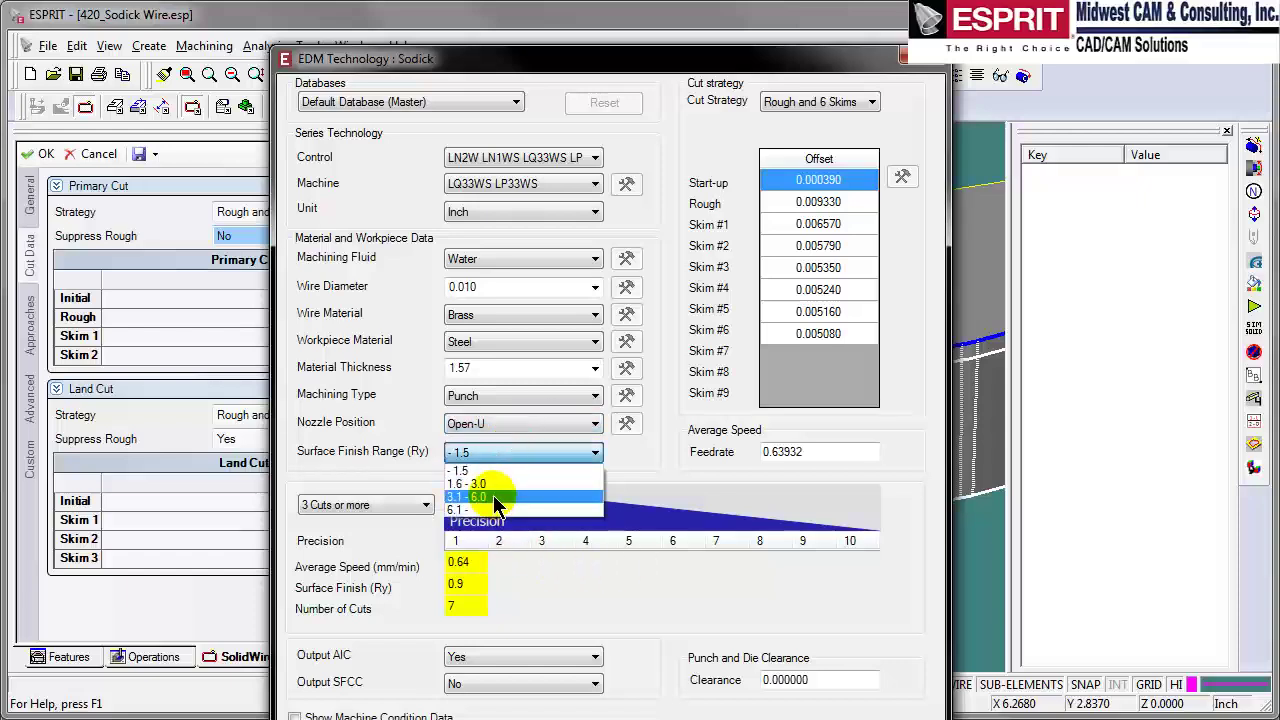
click(494, 497)
Pick precision level 6 with three cuts, turn on SFCC output, and accept the technology.
click(677, 564)
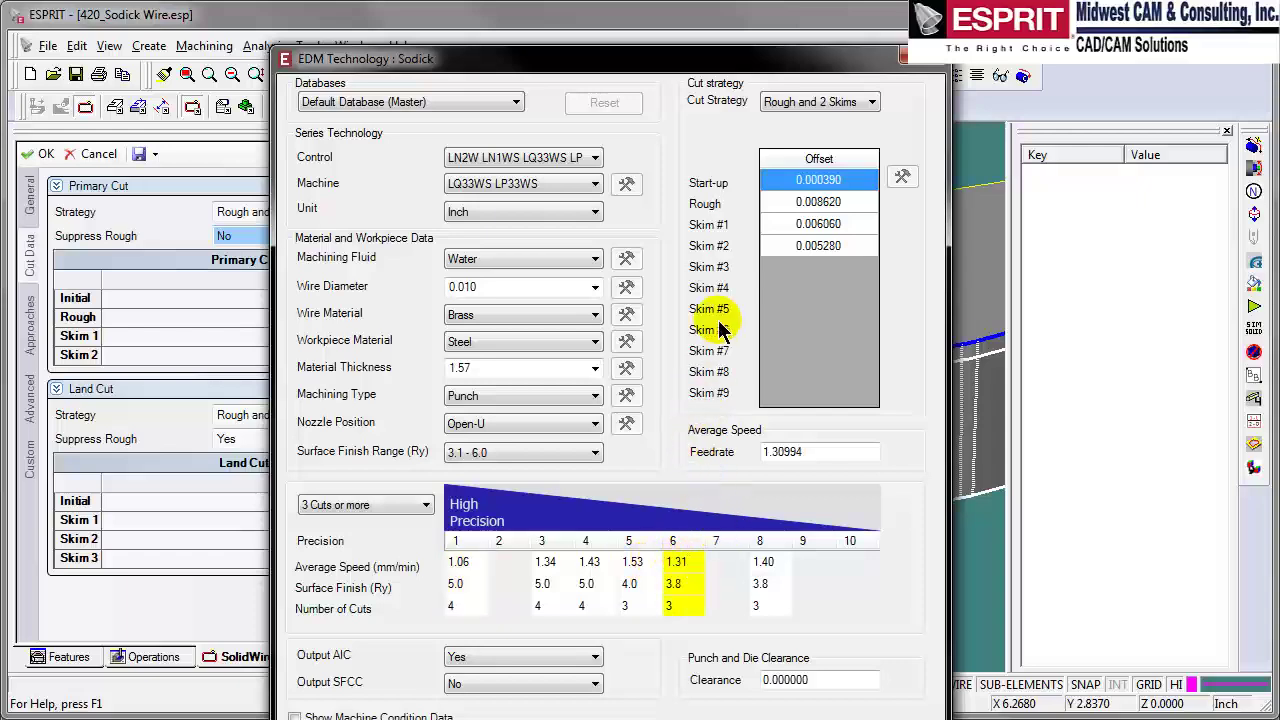
drag(615, 61, 587, 33)
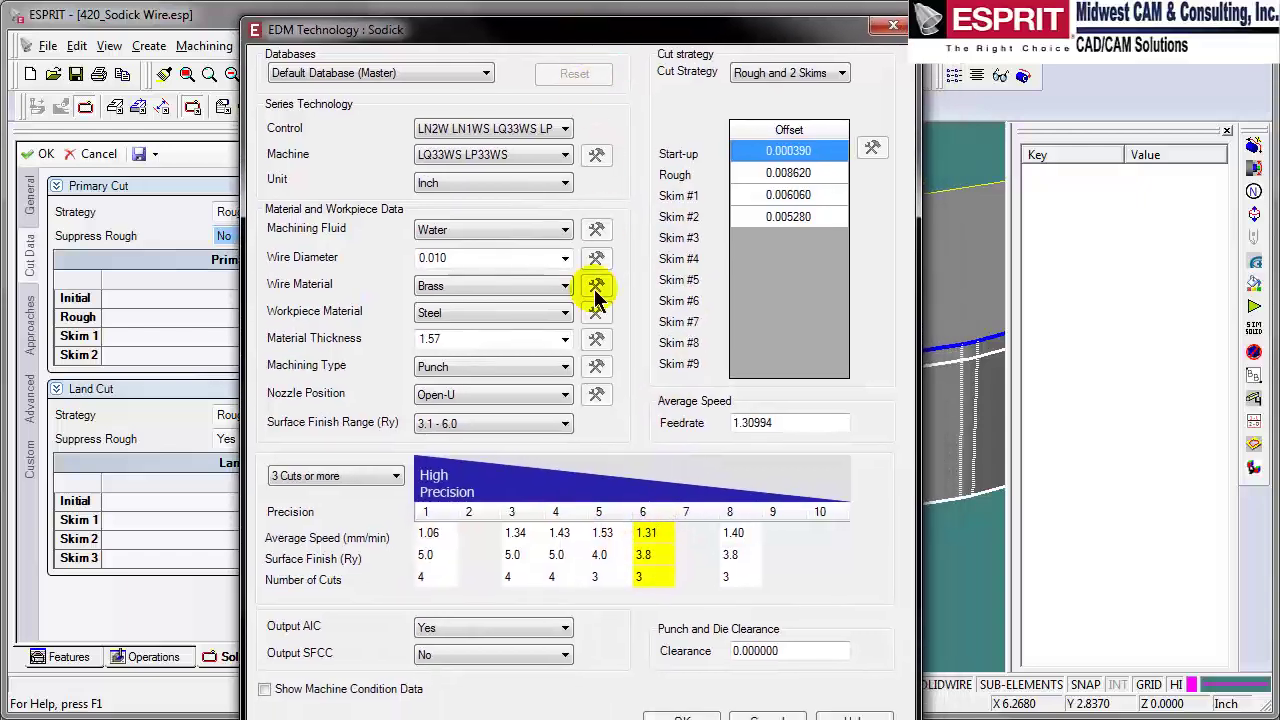
click(478, 655)
click(471, 673)
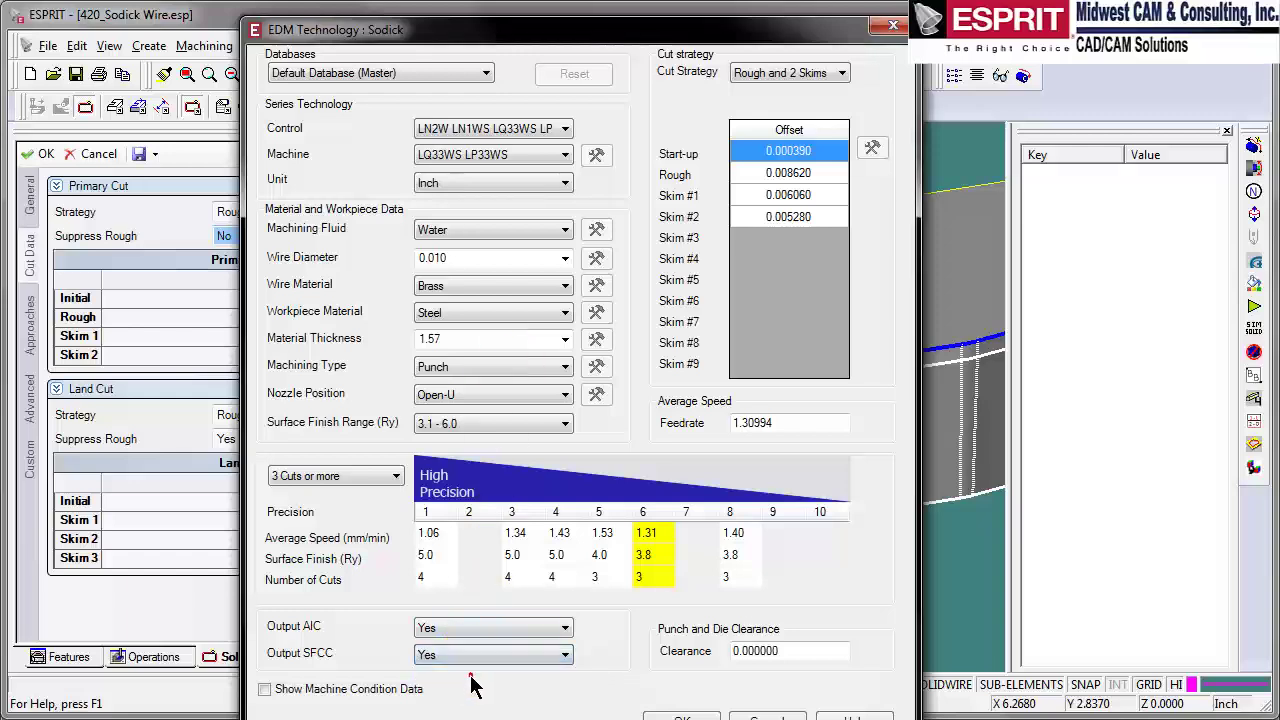
click(264, 689)
click(822, 173)
click(918, 173)
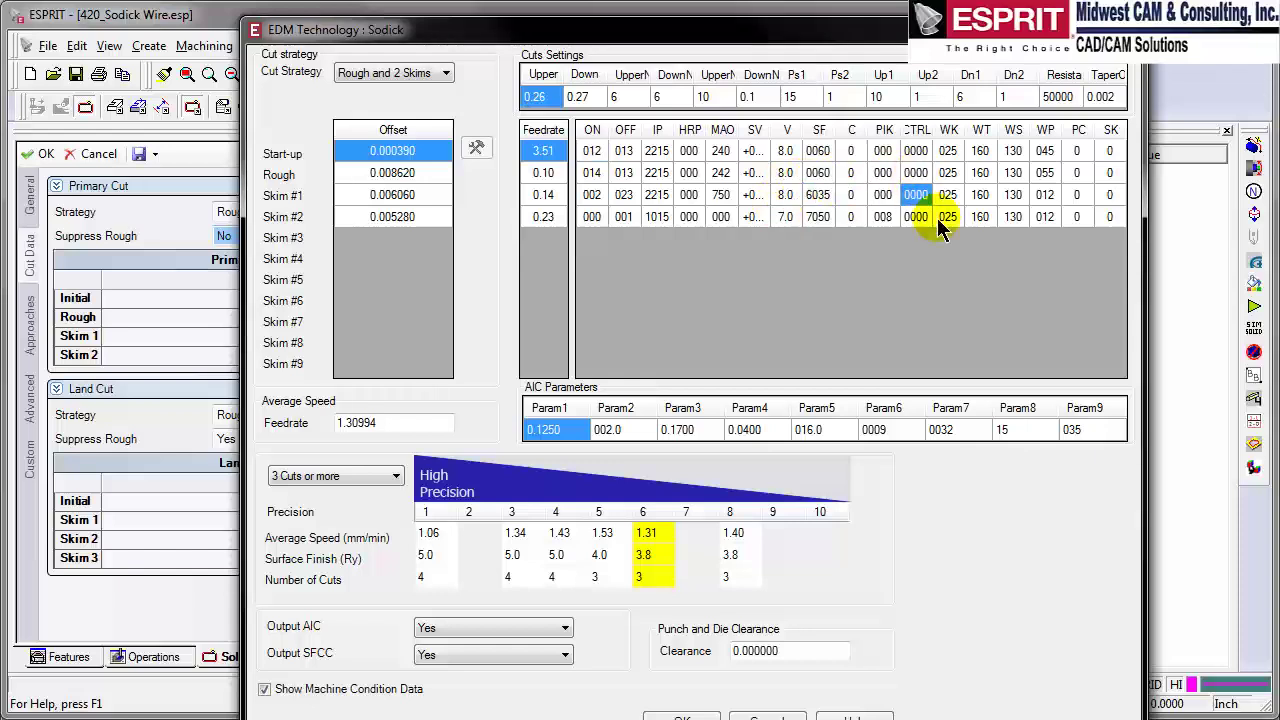
click(264, 689)
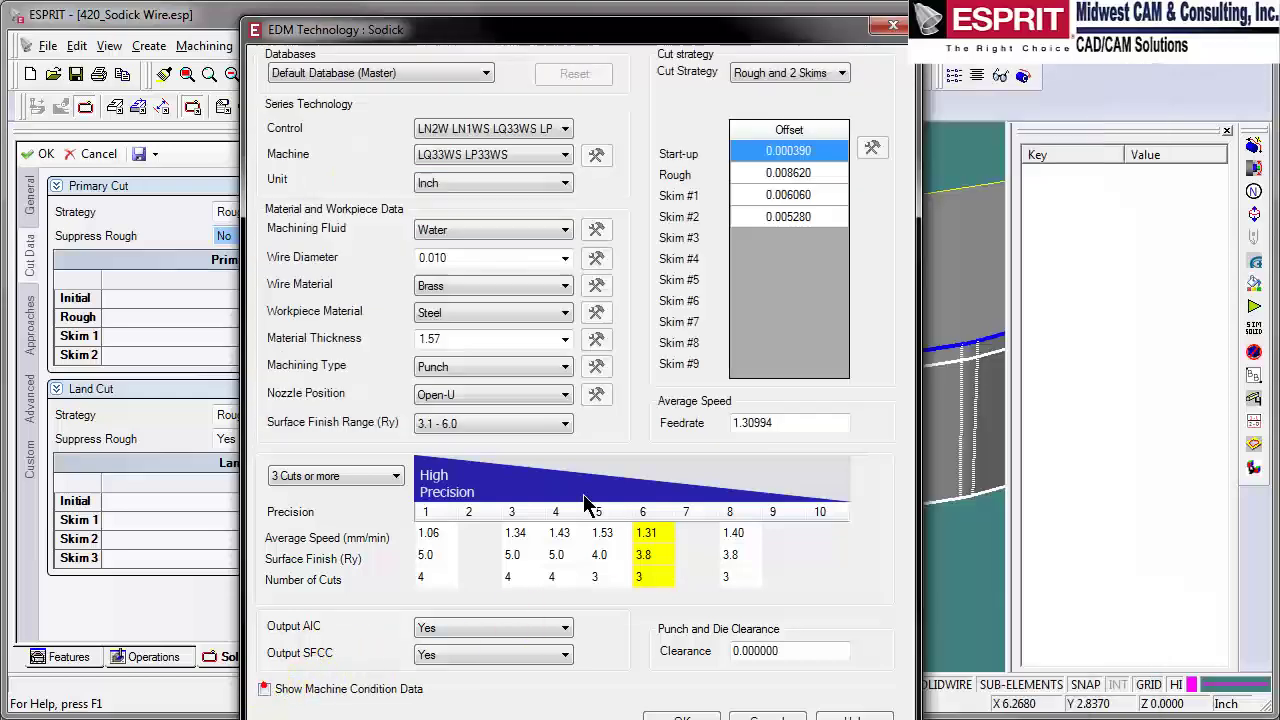
key(Return)
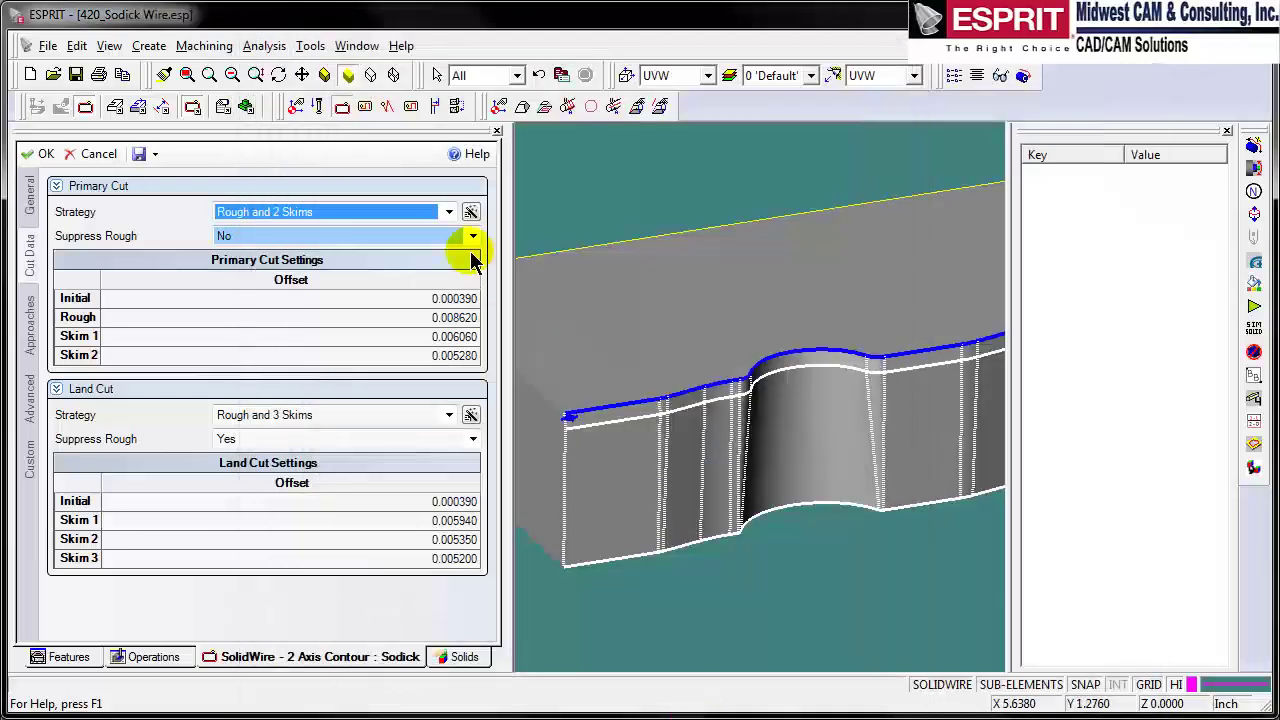
click(470, 415)
For the land cut, choose machine LQ33WS LP33WS with 0.010 Brass wire on Steel.
drag(812, 52, 645, 62)
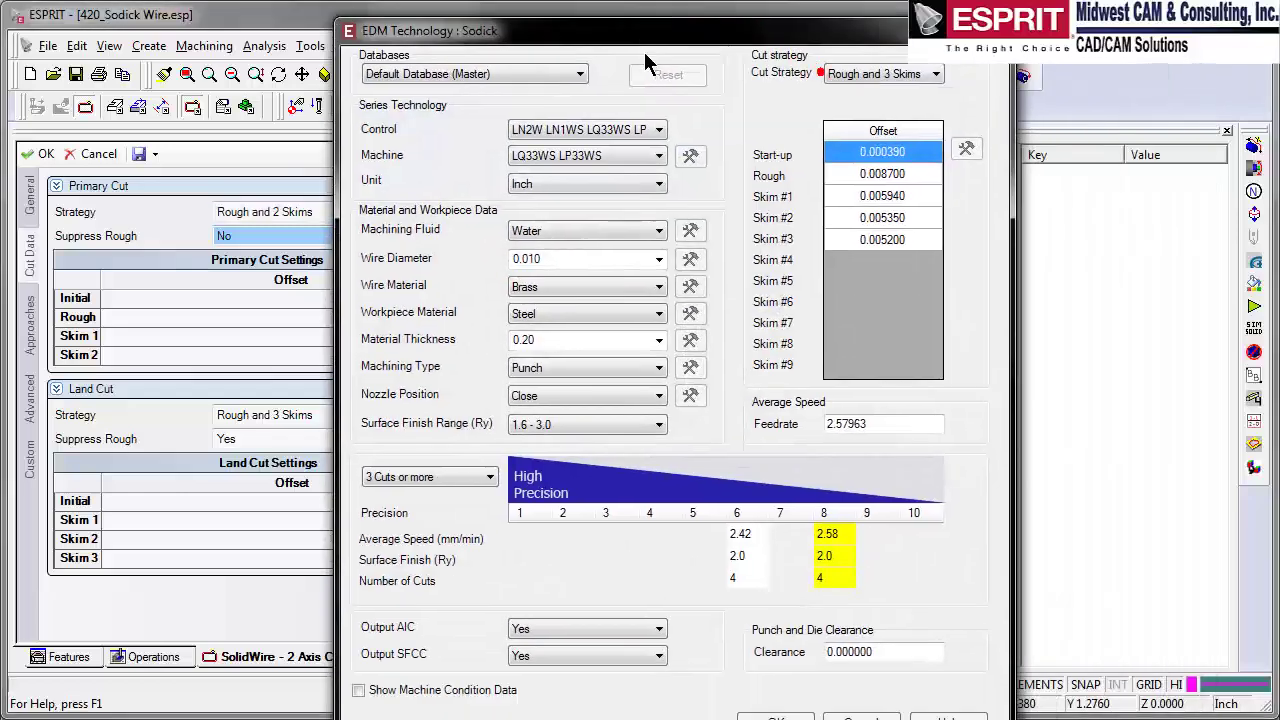
click(660, 130)
click(646, 163)
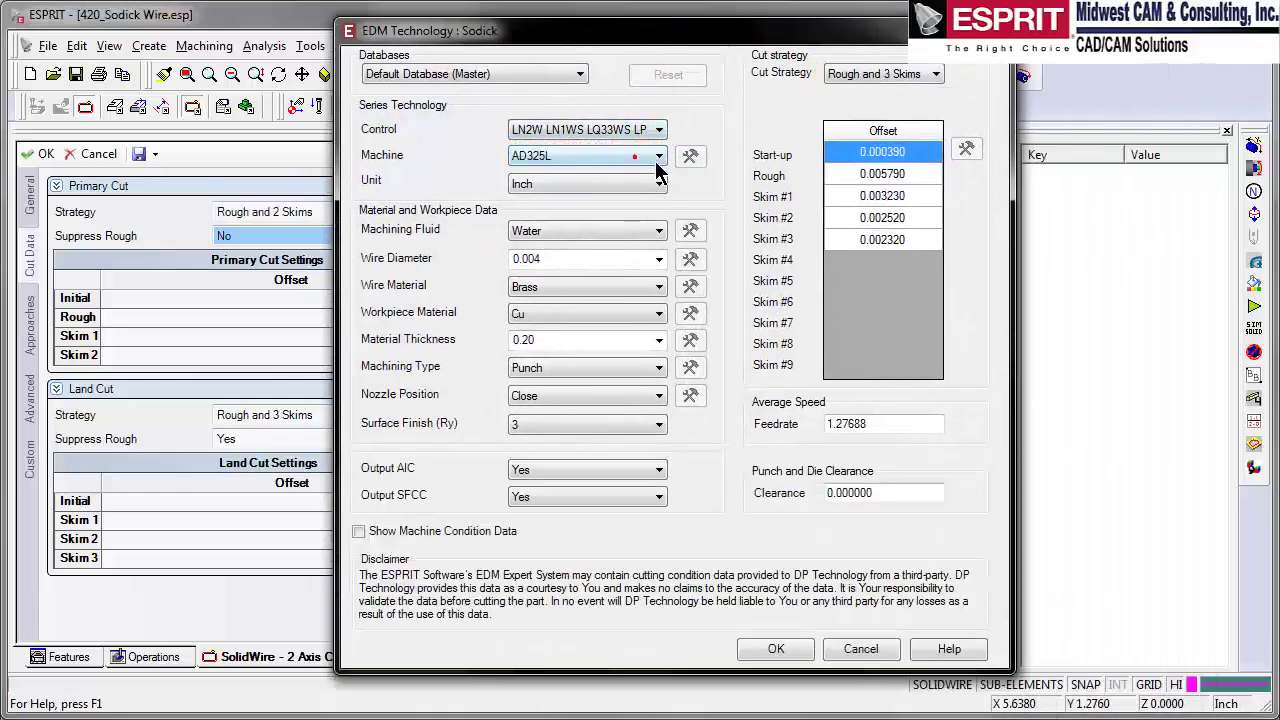
click(657, 158)
click(635, 290)
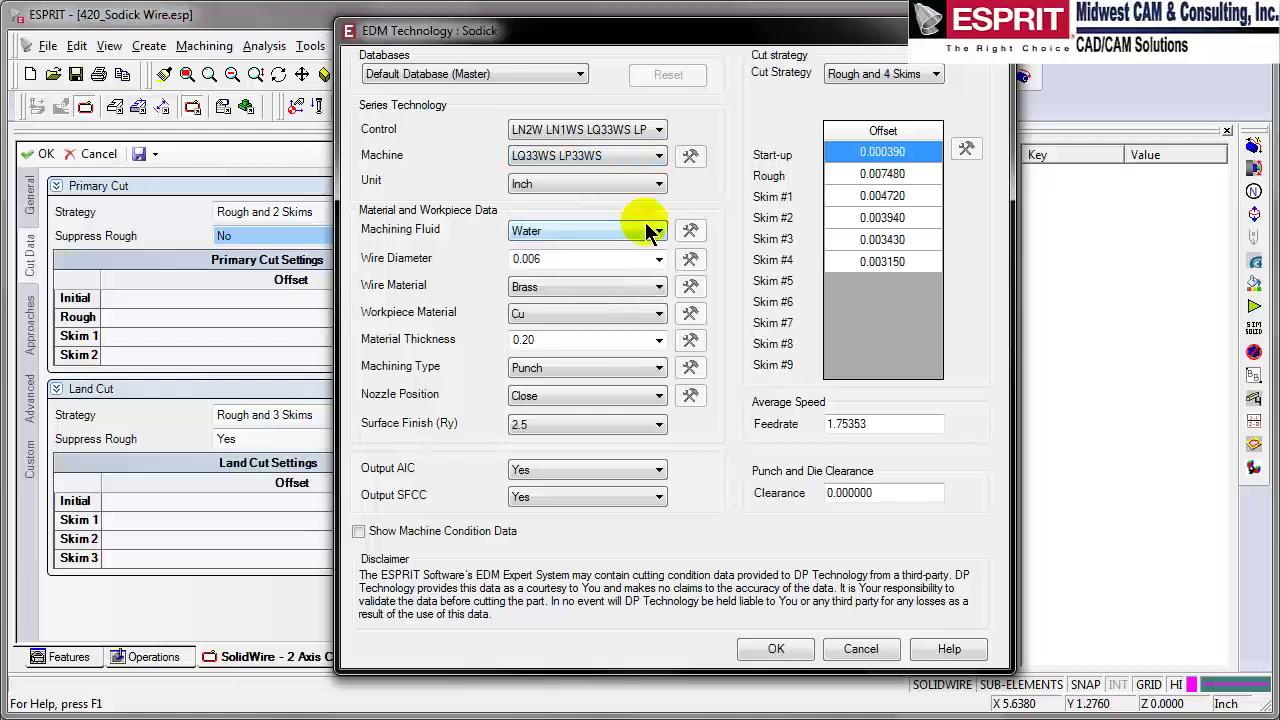
click(659, 259)
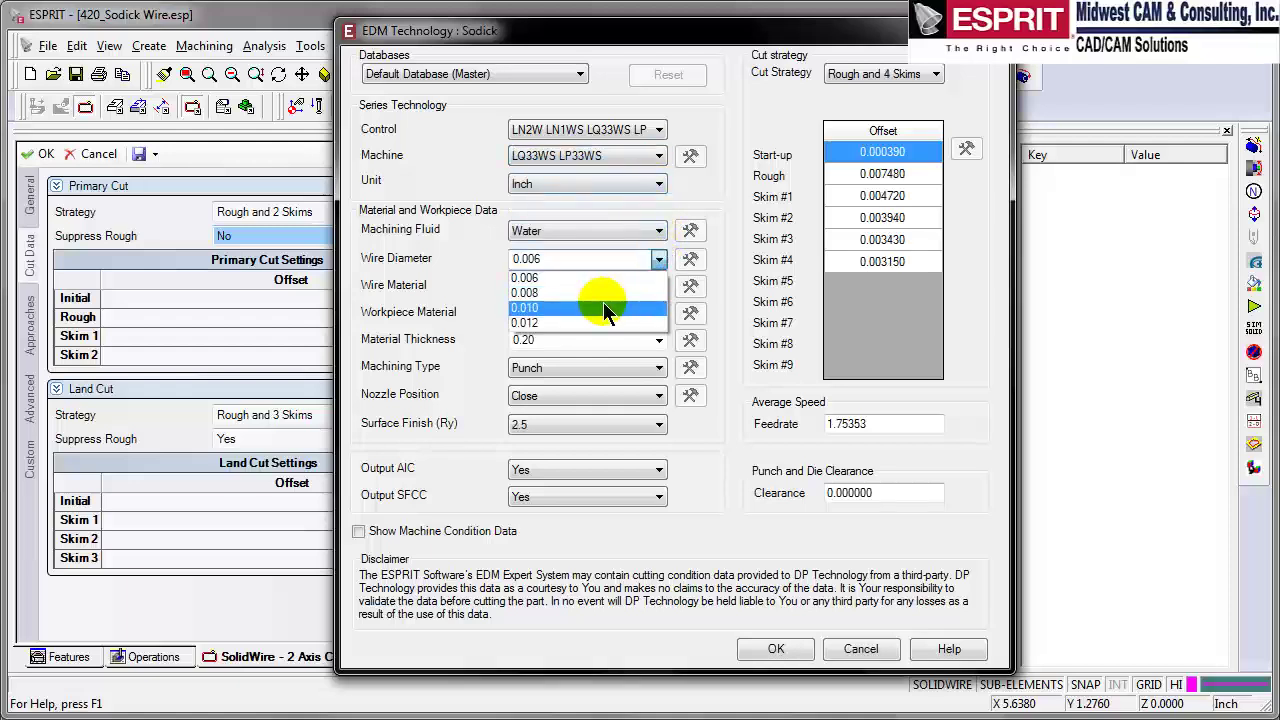
click(603, 306)
click(657, 287)
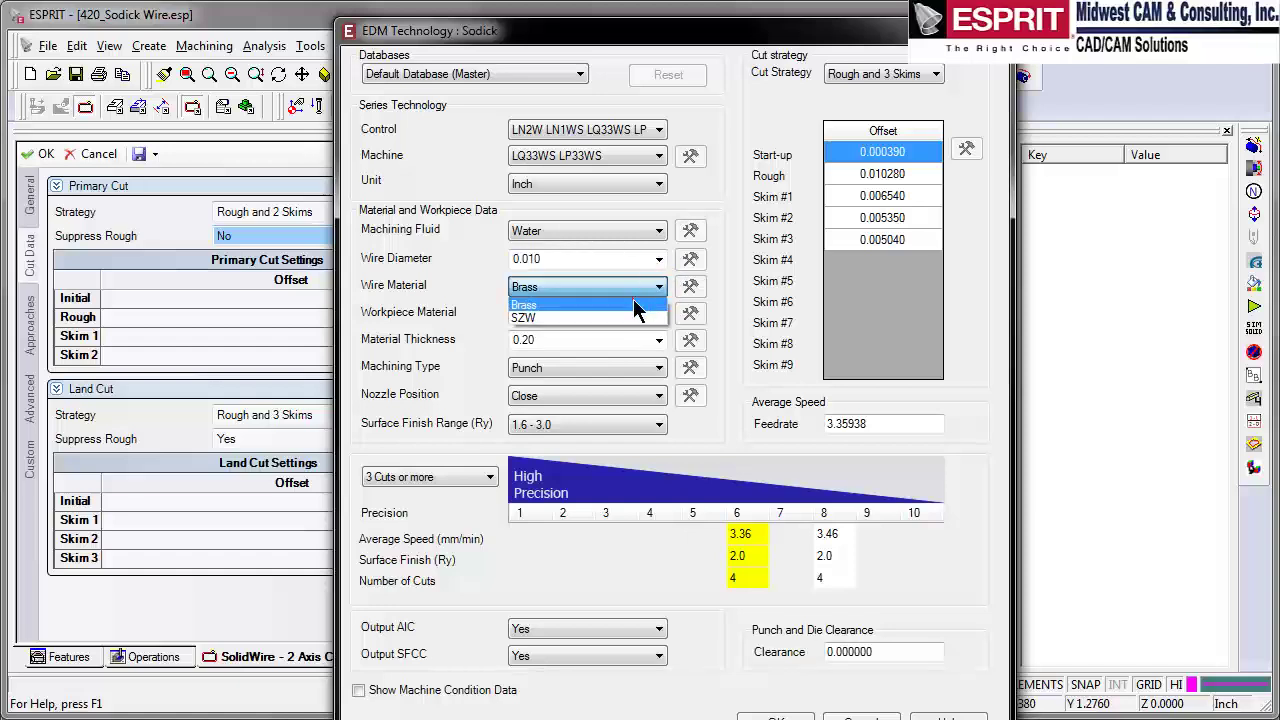
click(635, 305)
click(659, 313)
click(592, 384)
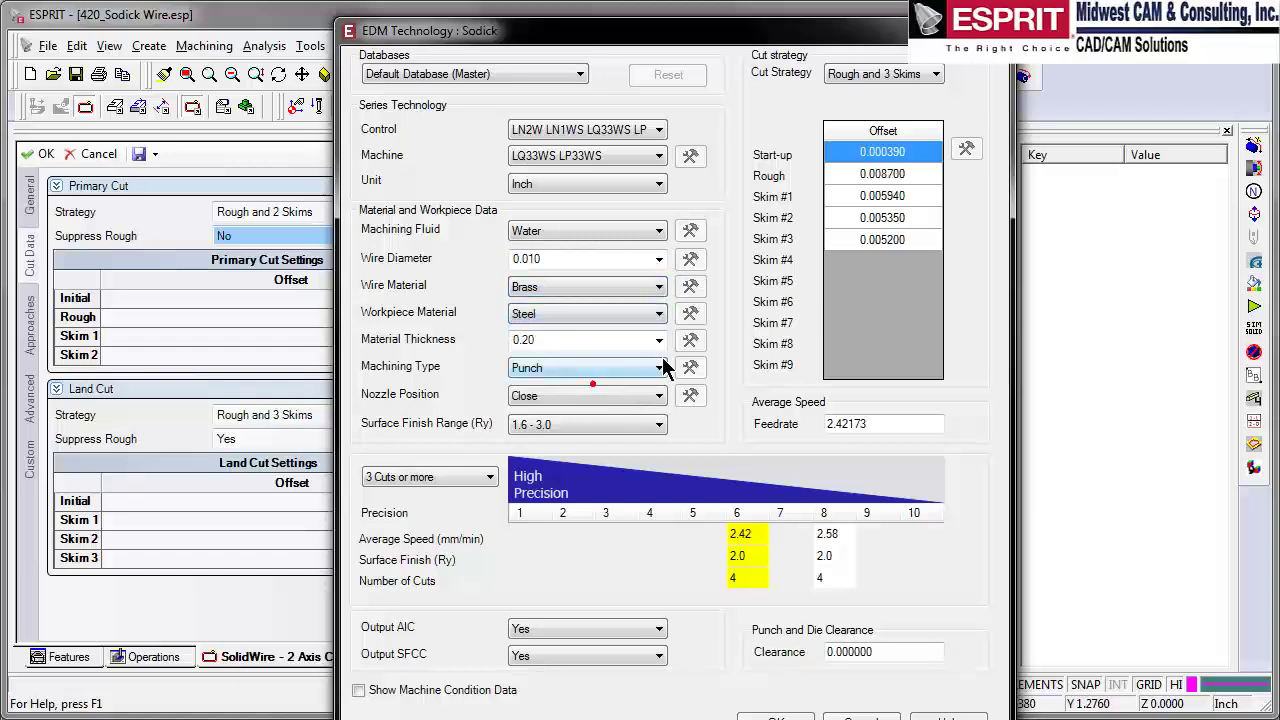
Keep Punch, set the nozzle to Close, choose precision 8 and accept the offsets.
click(659, 367)
click(607, 387)
click(651, 397)
click(591, 414)
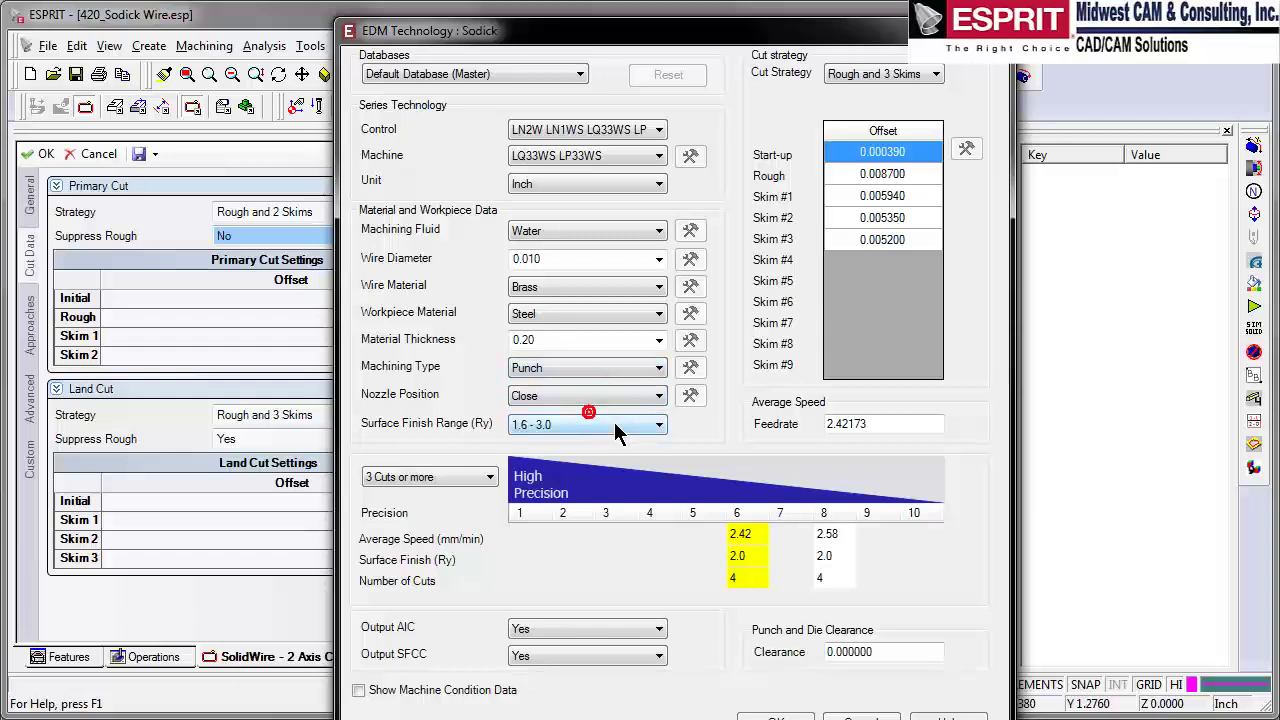
click(826, 540)
key(Return)
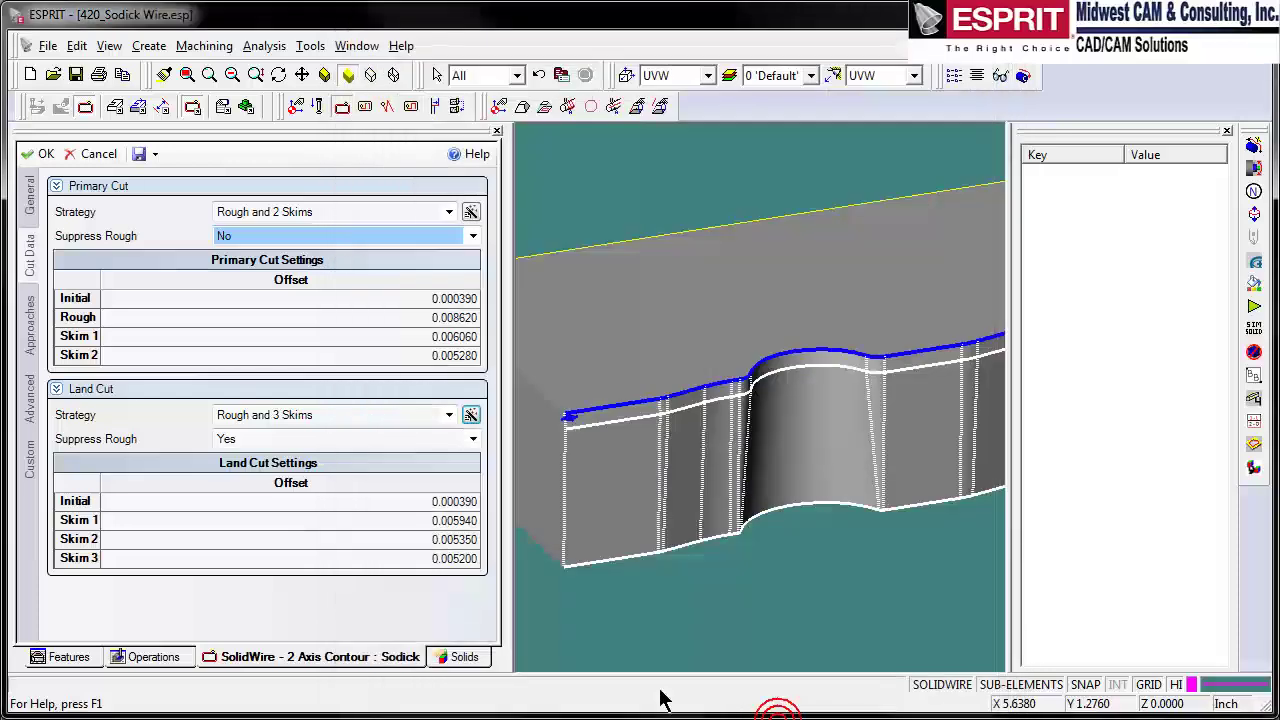
click(473, 441)
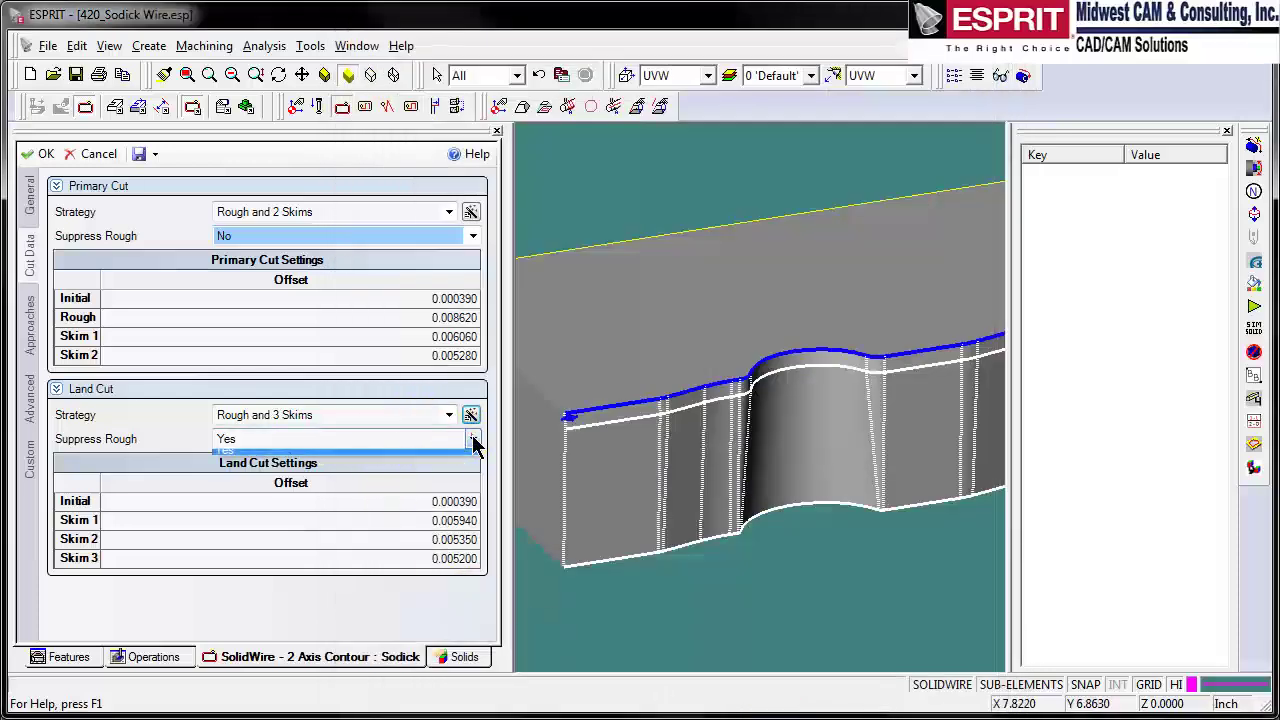
click(295, 462)
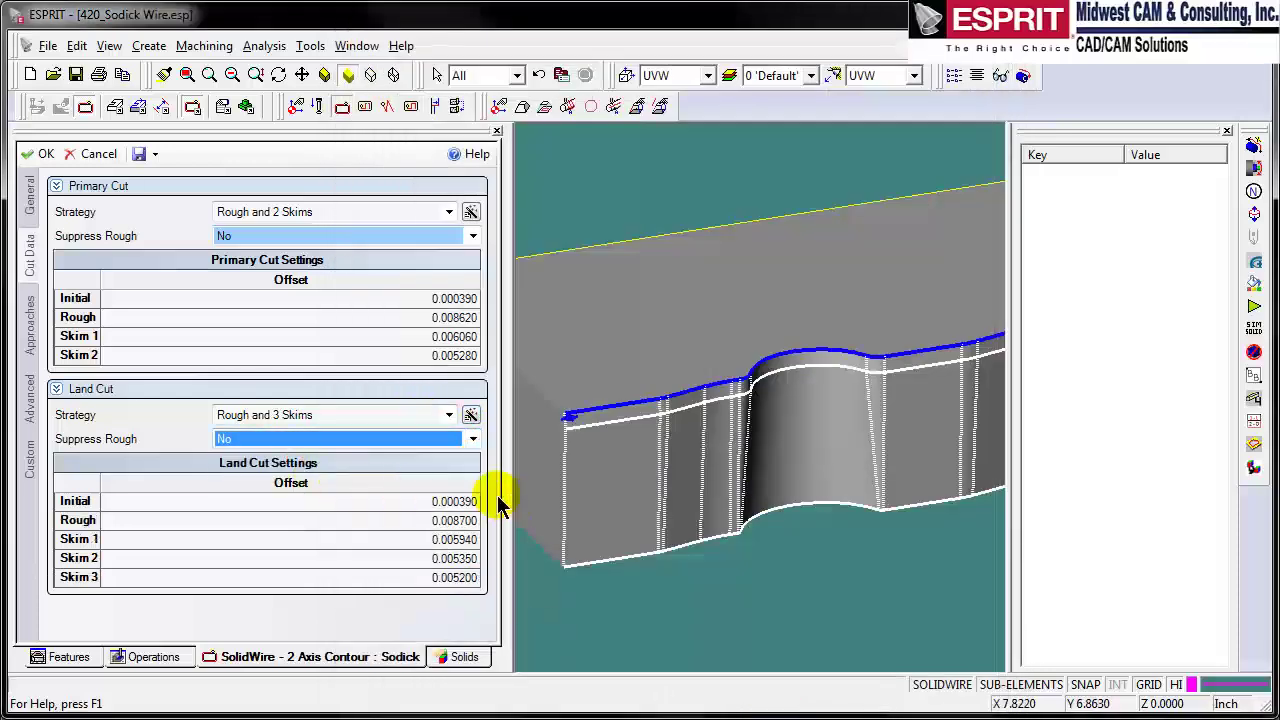
click(473, 439)
click(348, 474)
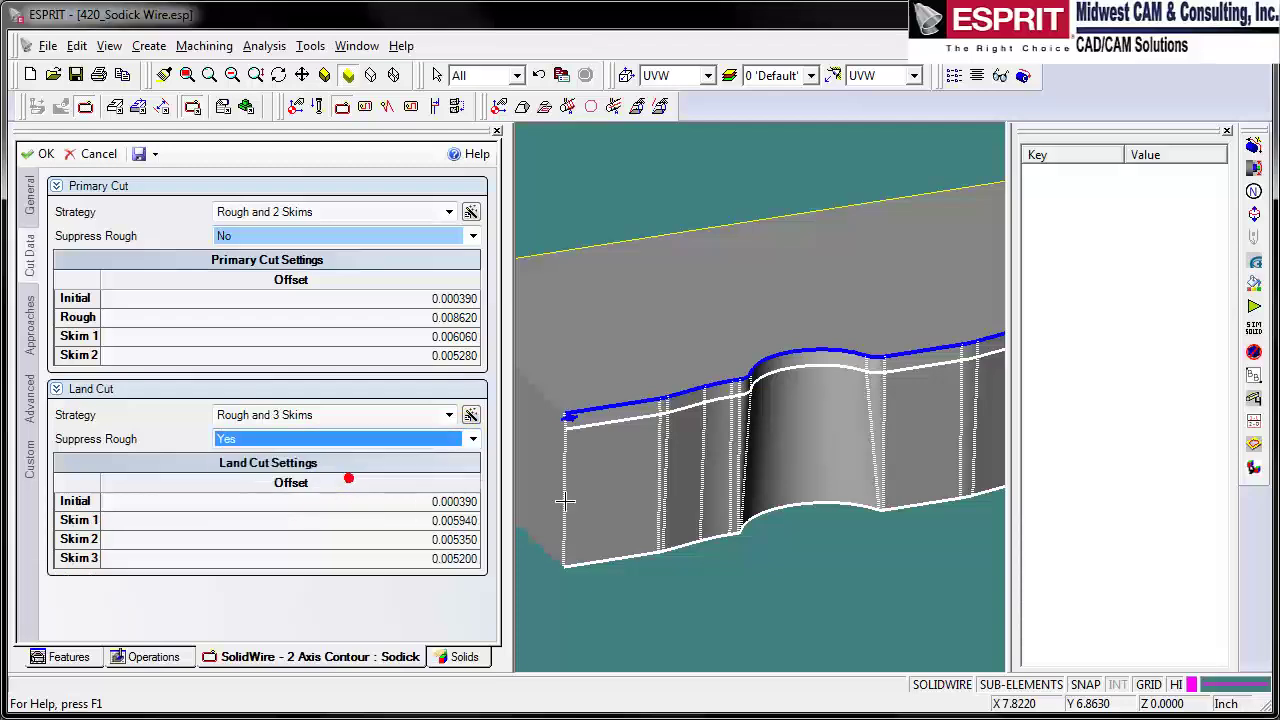
scroll(729, 474, down, 3)
middle_drag(677, 451, 646, 517)
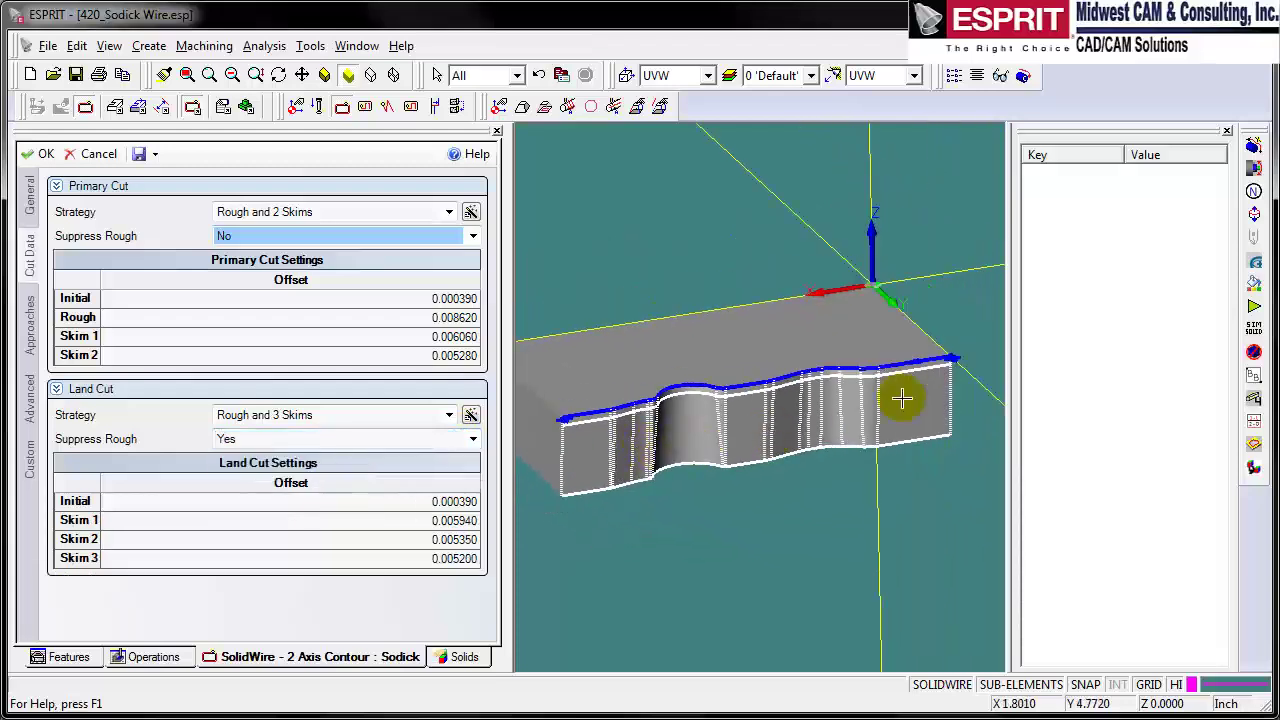
Review the contour operation's entry, exit and retract settings on the Approaches tab.
click(23, 326)
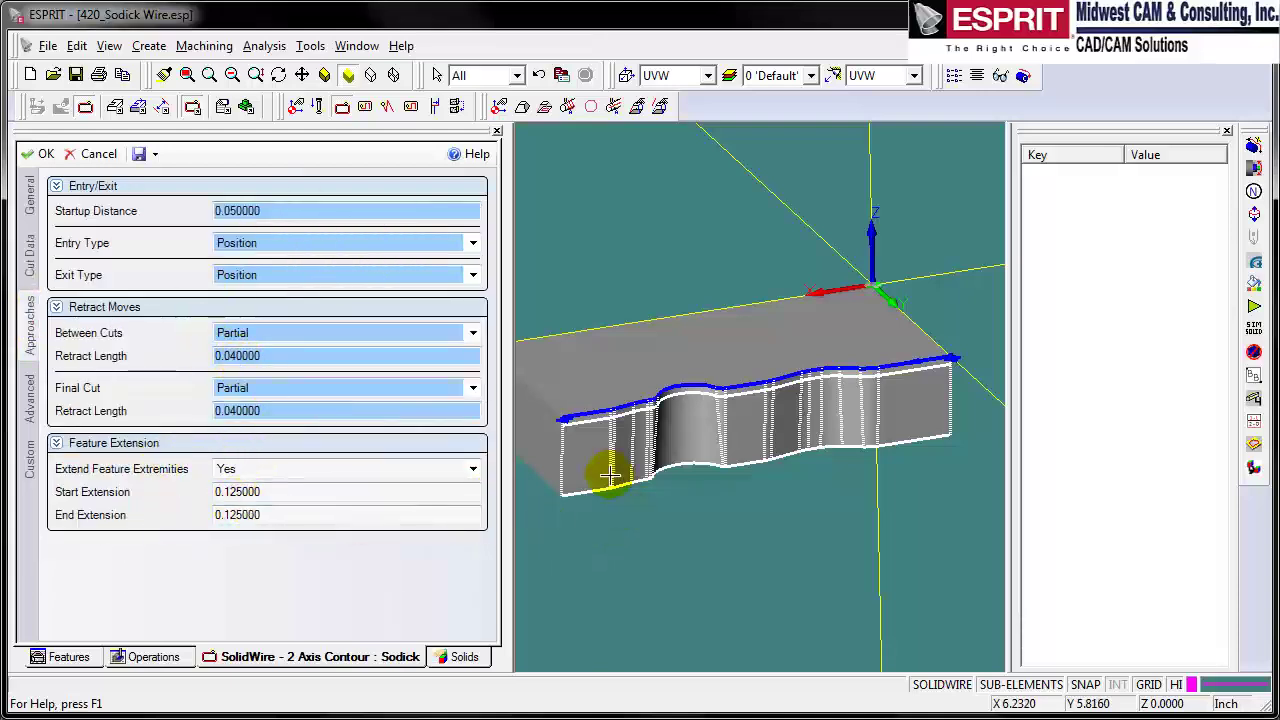
scroll(588, 430, up, 2)
scroll(565, 405, up, 2)
scroll(583, 404, down, 5)
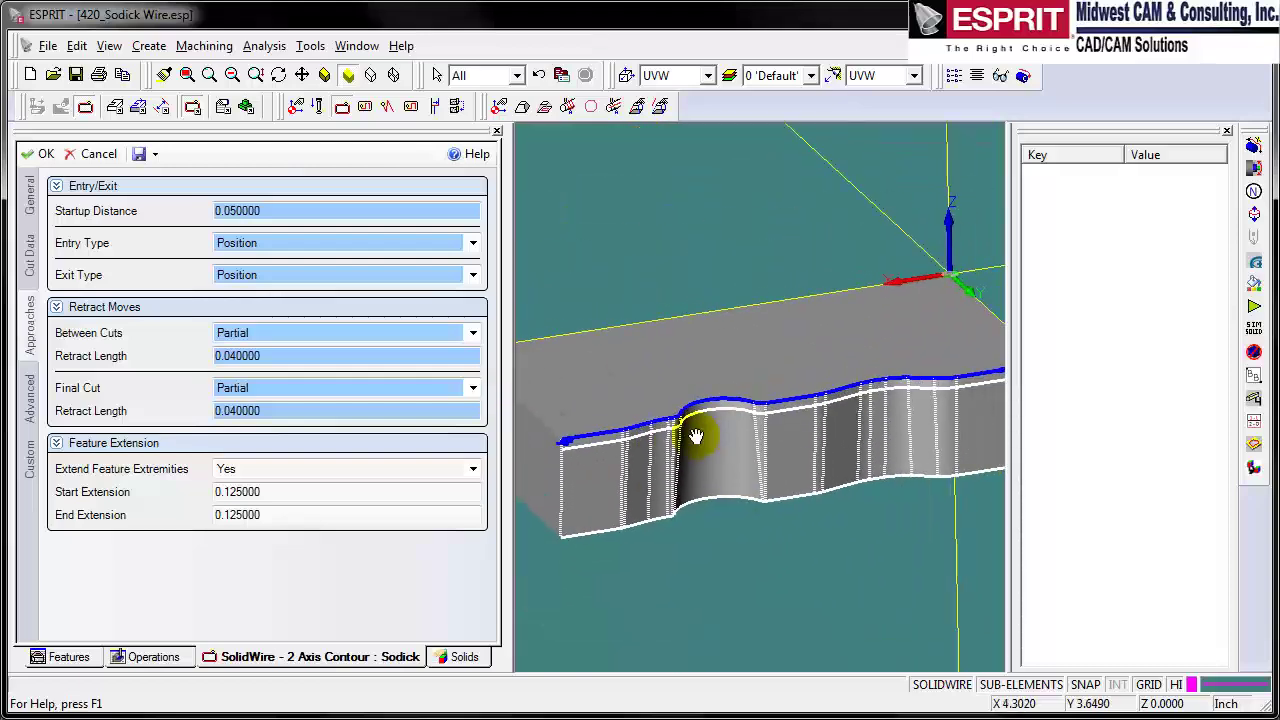
middle_drag(578, 450, 558, 420)
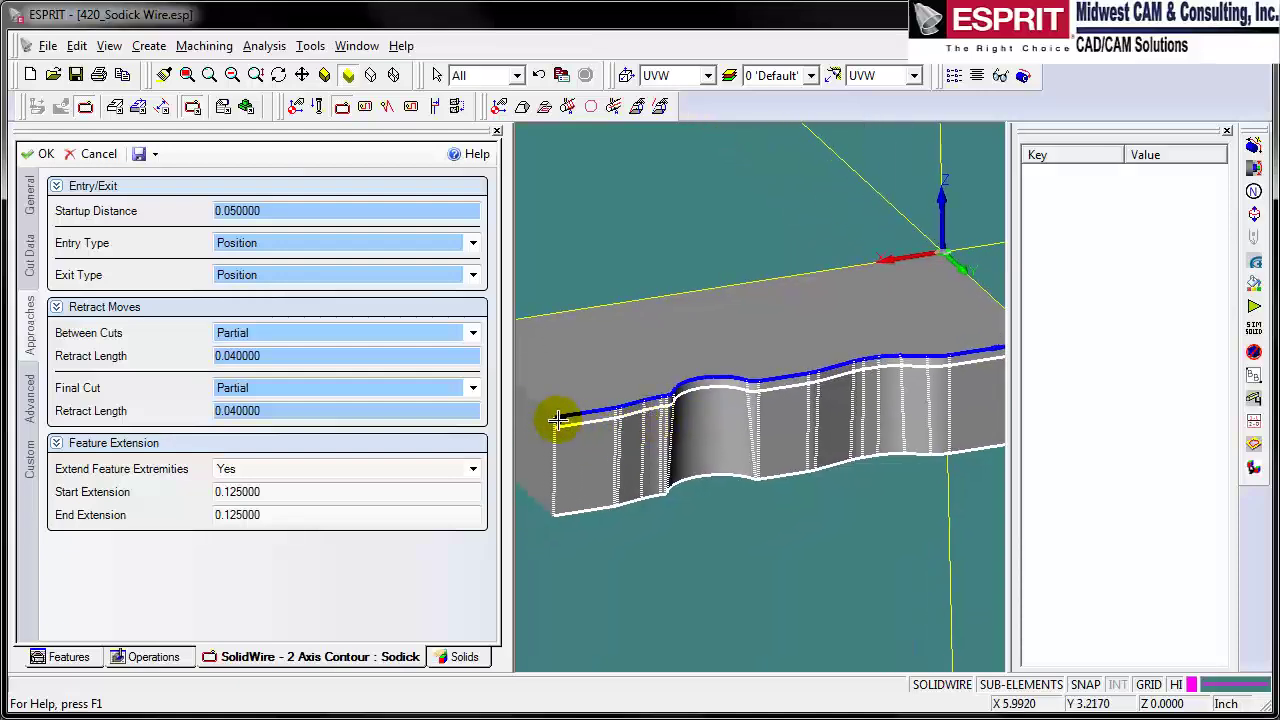
scroll(558, 420, up, 3)
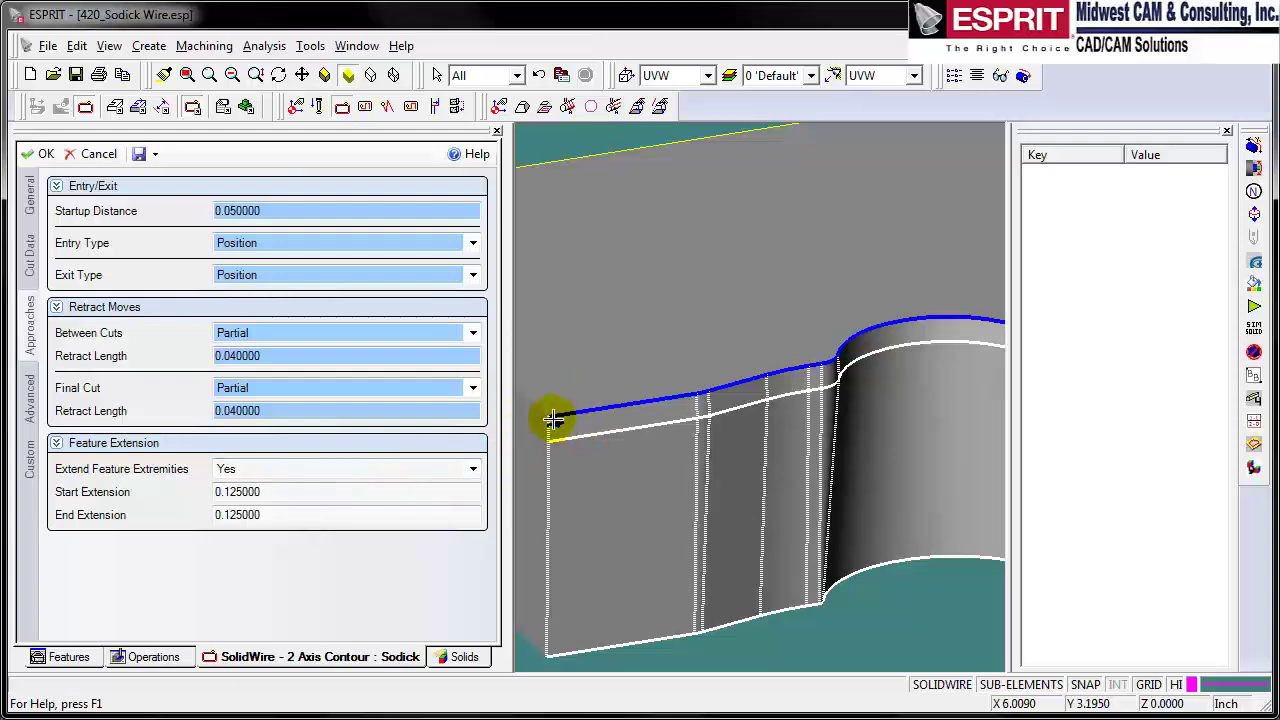
Leave Internal Corner Rounding Enable at No in the Advanced settings, then return to Cut Data.
click(30, 398)
click(265, 341)
click(155, 345)
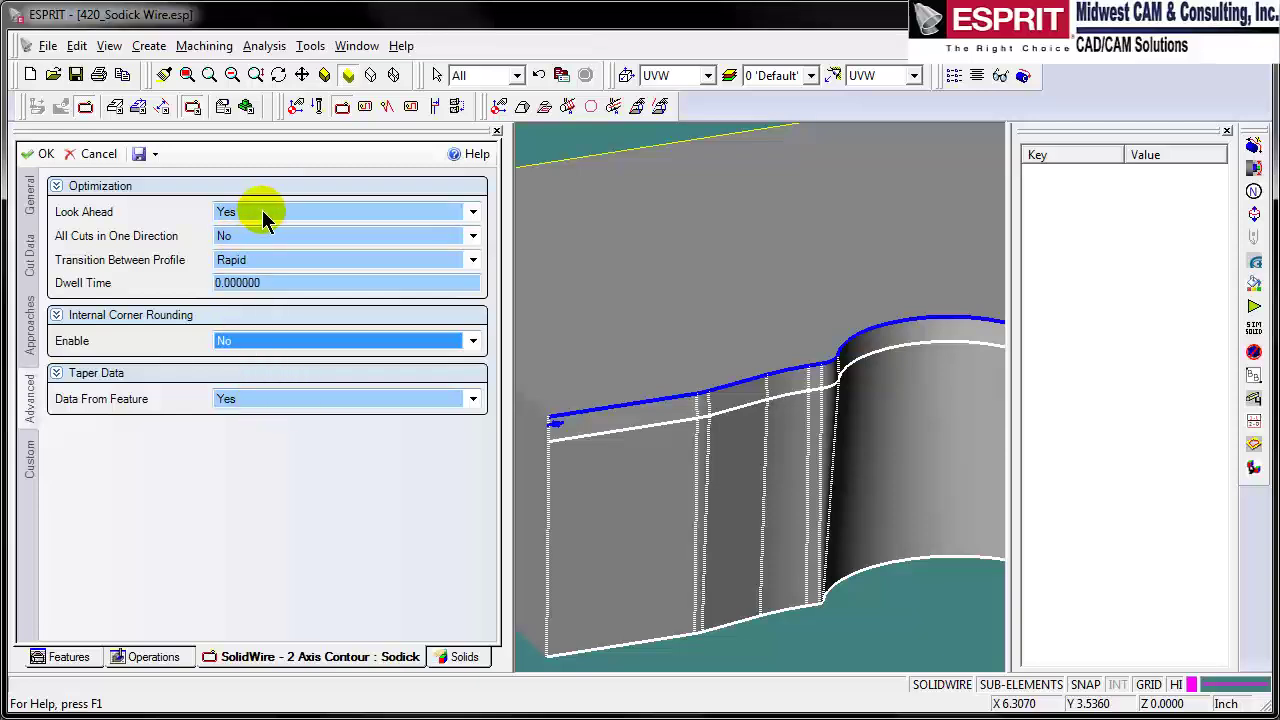
click(27, 155)
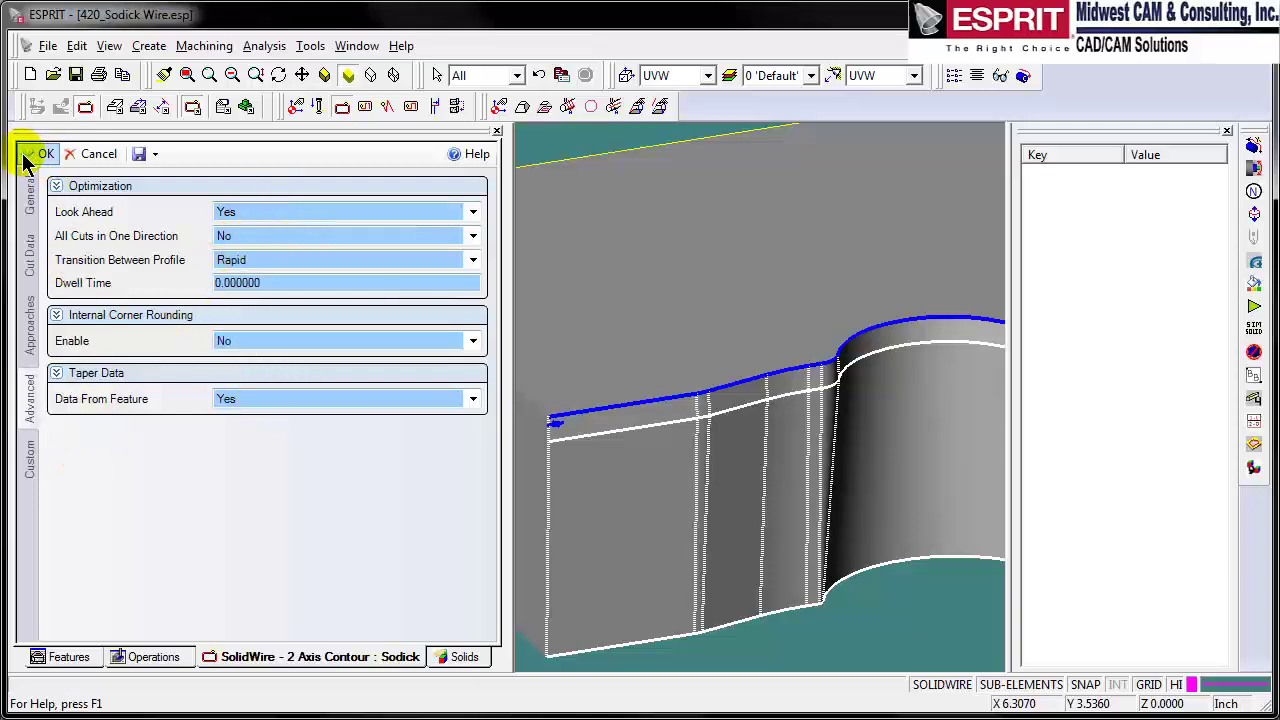
click(30, 255)
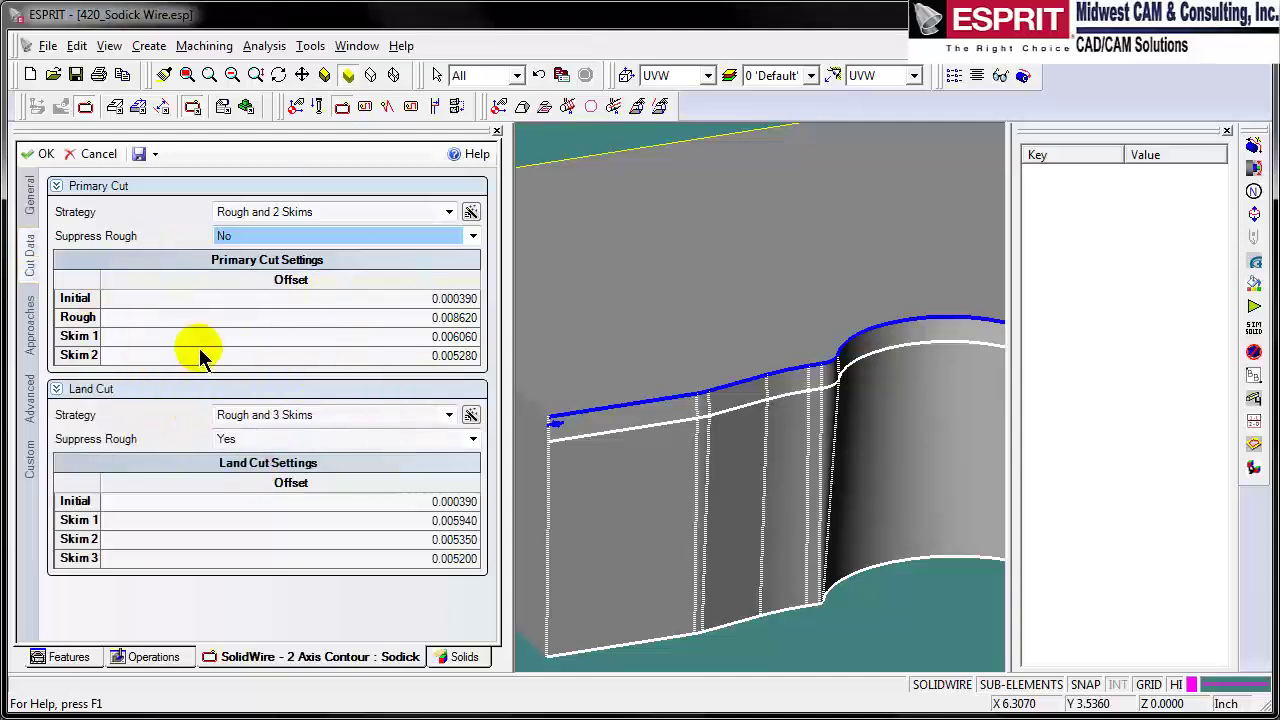
Apply the contour operation to generate its toolpaths and view the whole part.
click(40, 155)
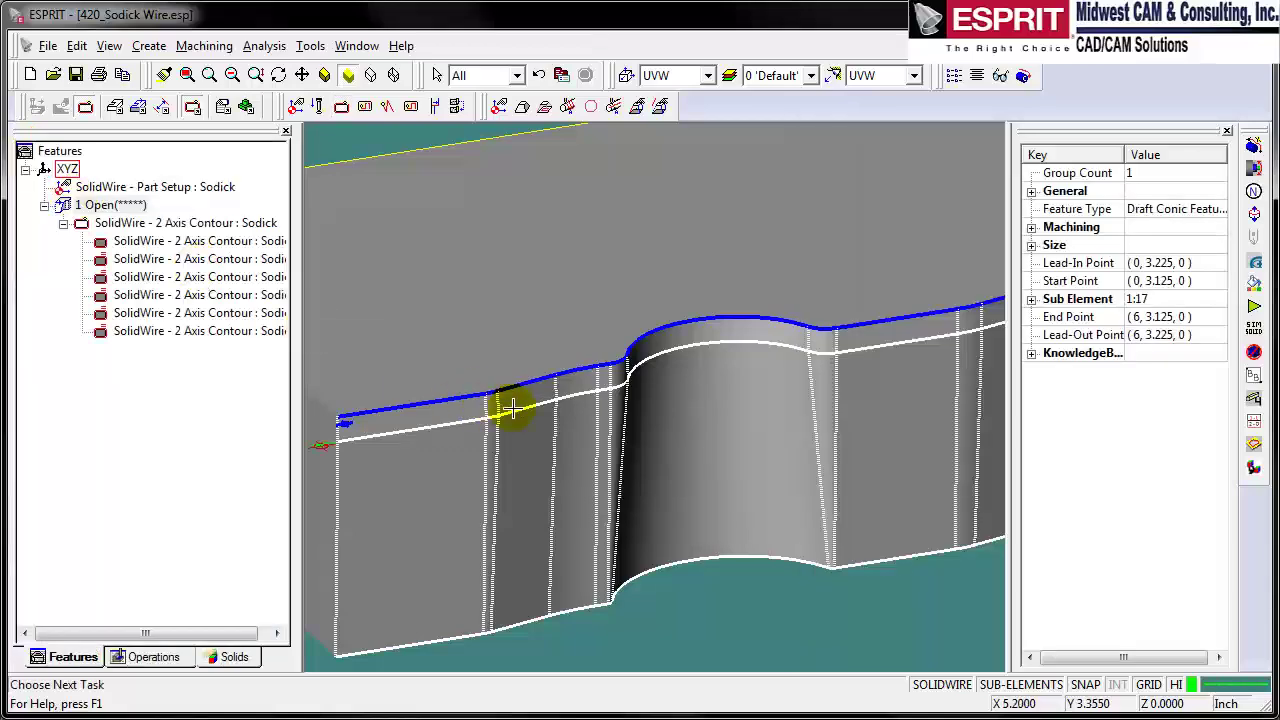
scroll(512, 408, down, 4)
mouse_move(574, 517)
middle_down()
mouse_move(591, 523)
mouse_move(582, 528)
middle_up()
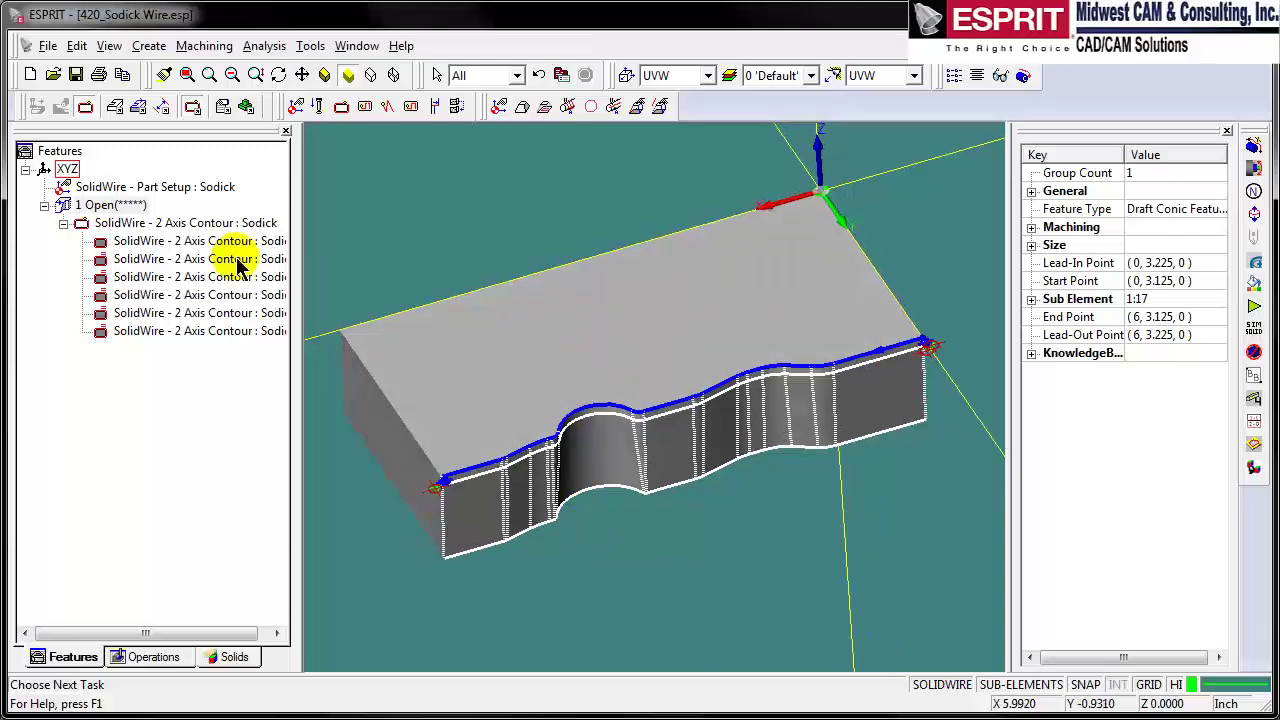
Set the parent SolidWire contour's strategy to [Rough] [Cut-off] [Skim] and apply it.
double_click(145, 222)
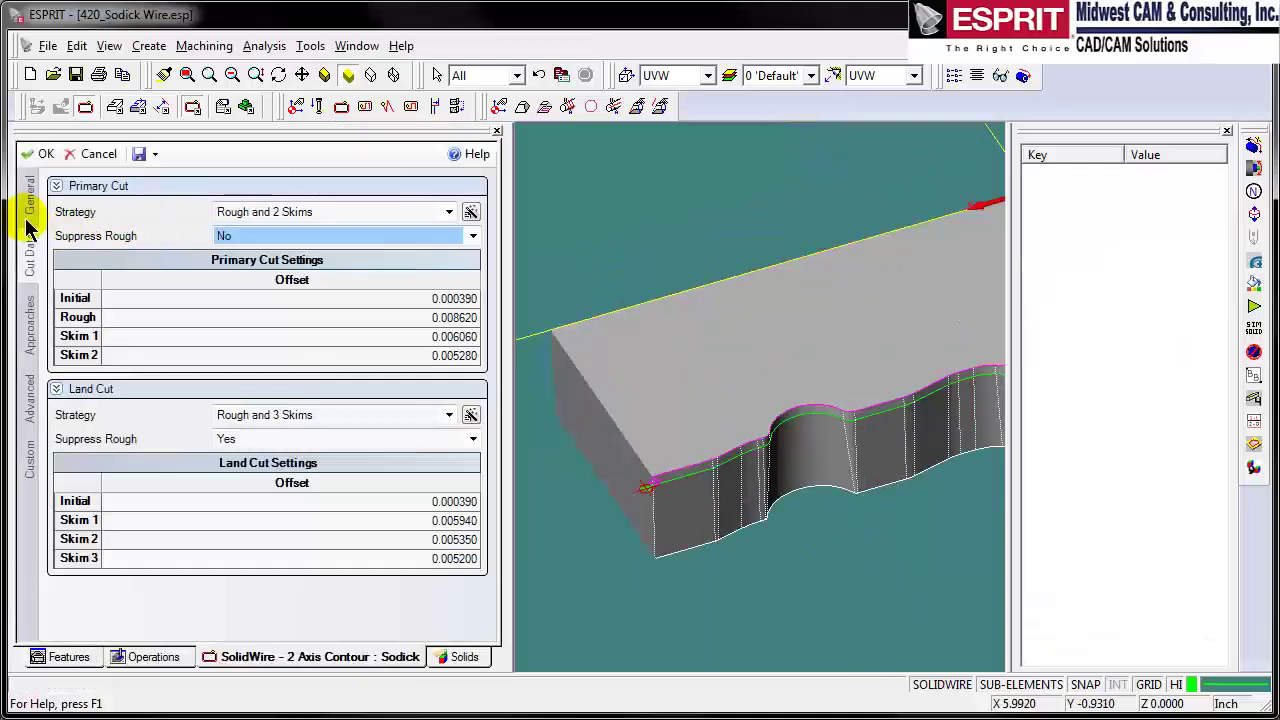
click(29, 226)
click(309, 292)
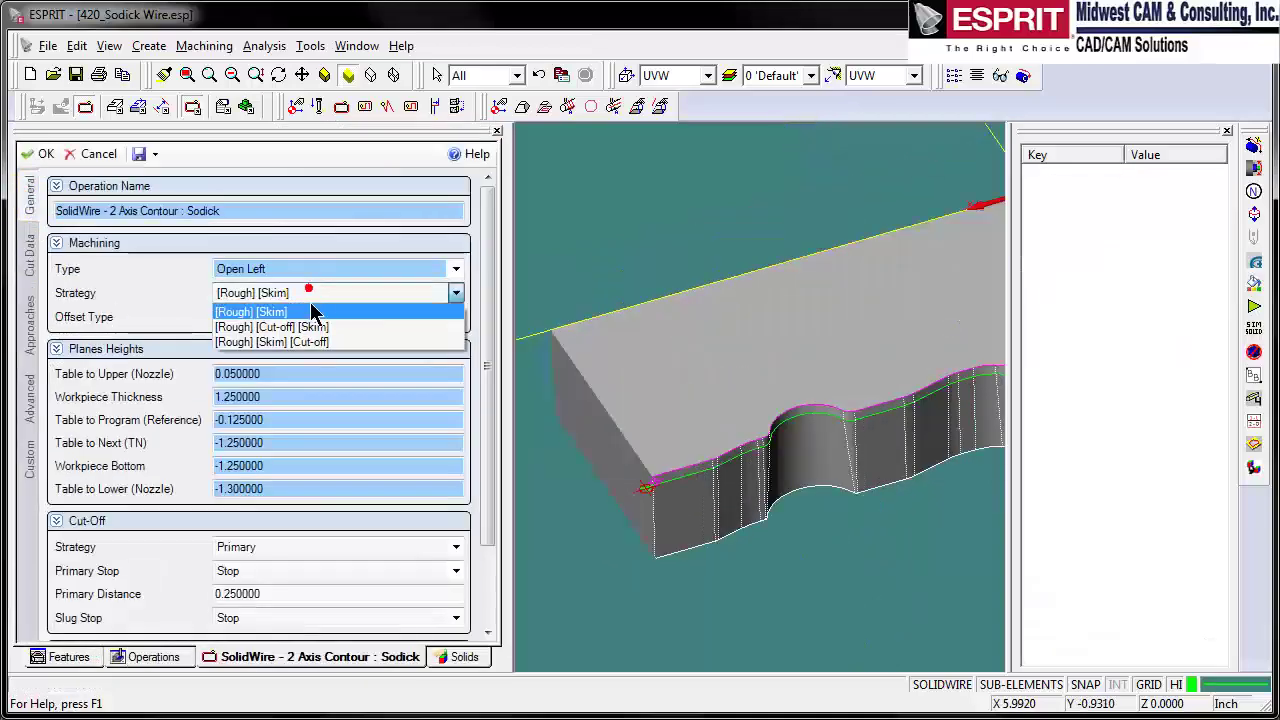
click(290, 327)
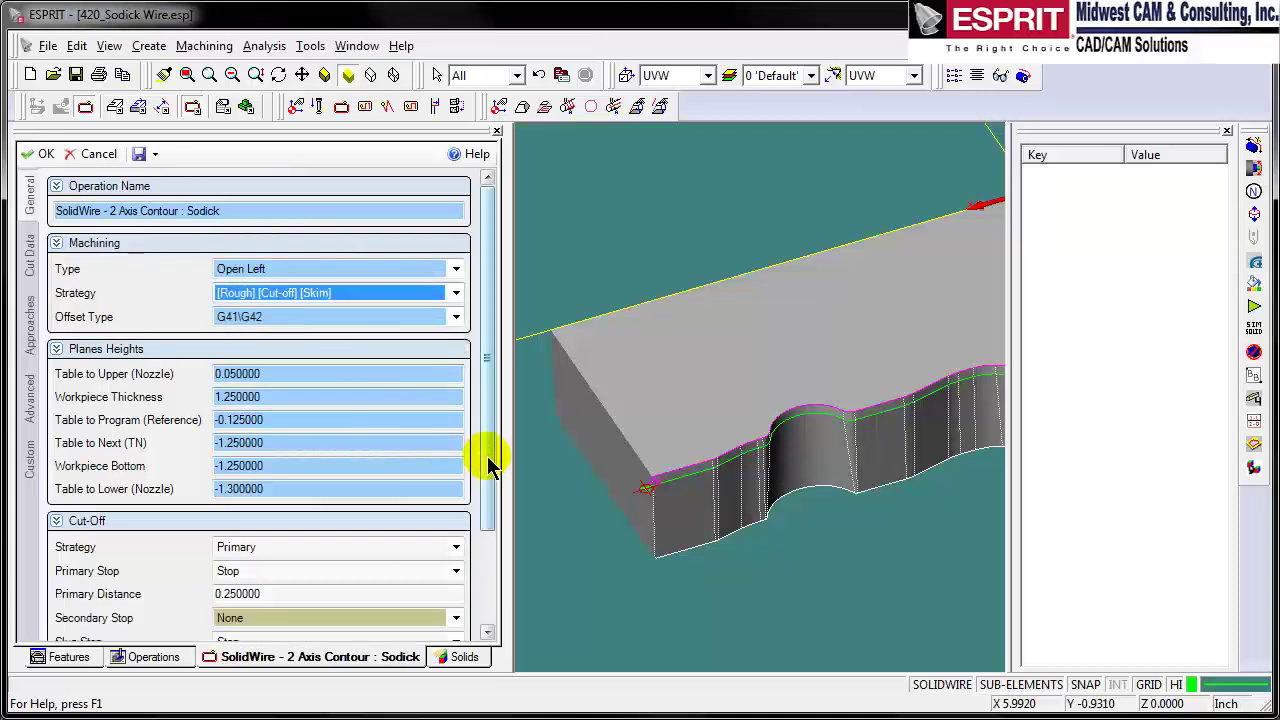
drag(491, 463, 491, 523)
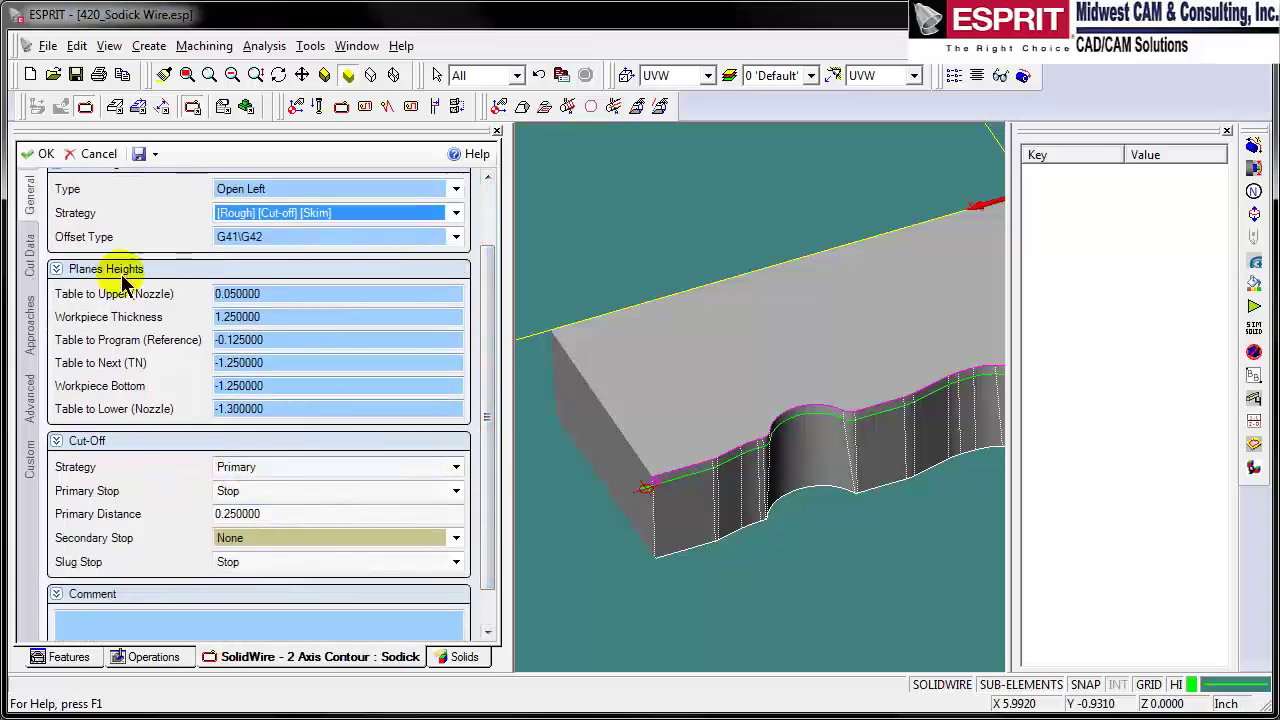
click(36, 154)
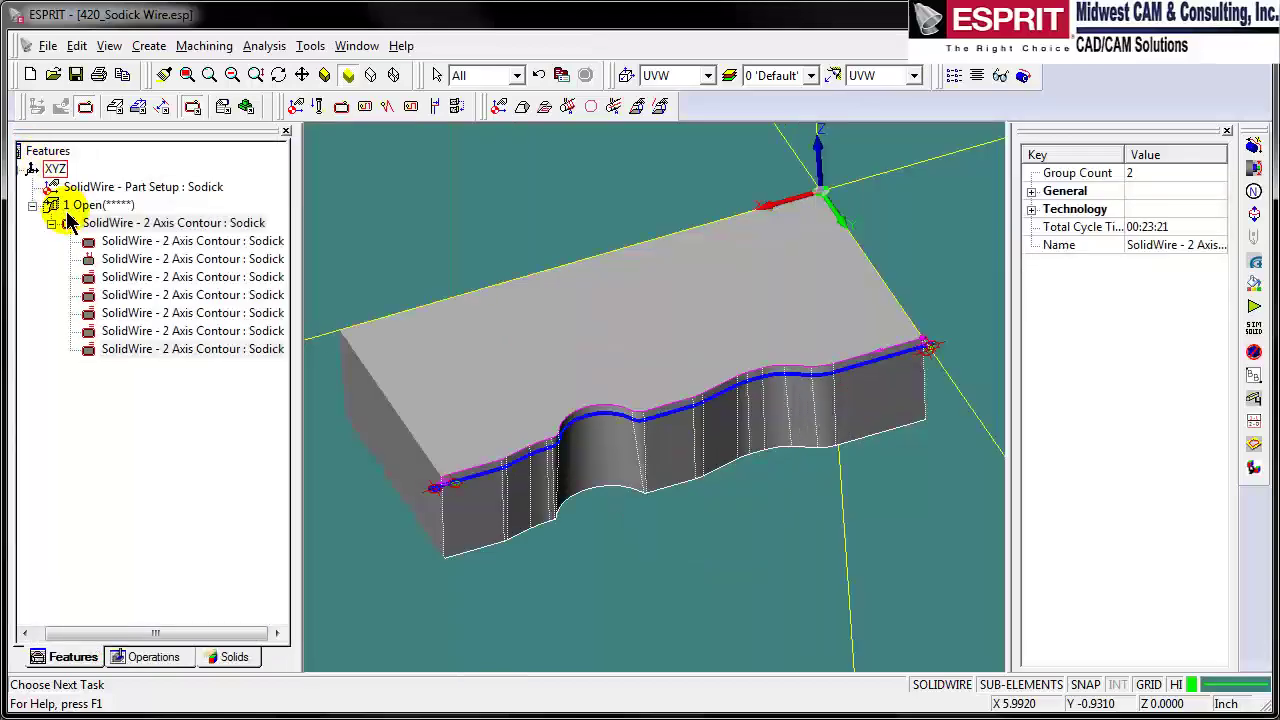
Inspect the toolpaths of the first and second 2 Axis Contour operations.
scroll(455, 516, up, 5)
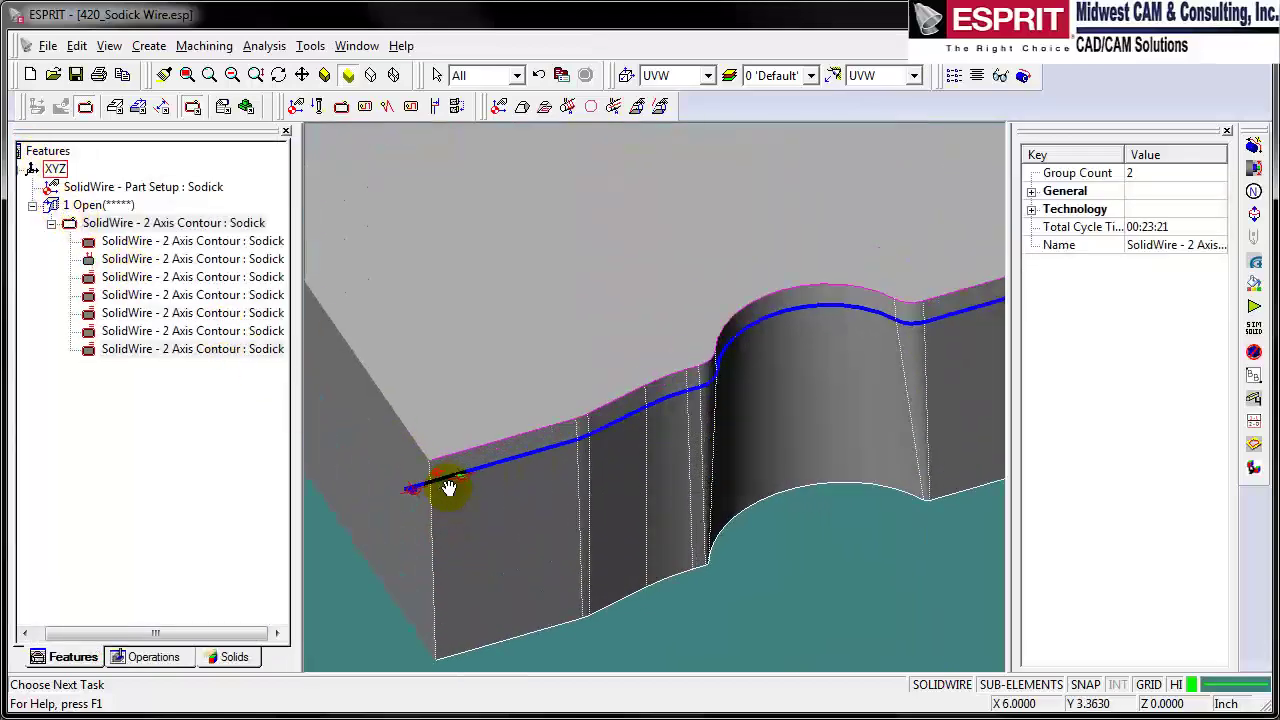
click(165, 262)
click(531, 457)
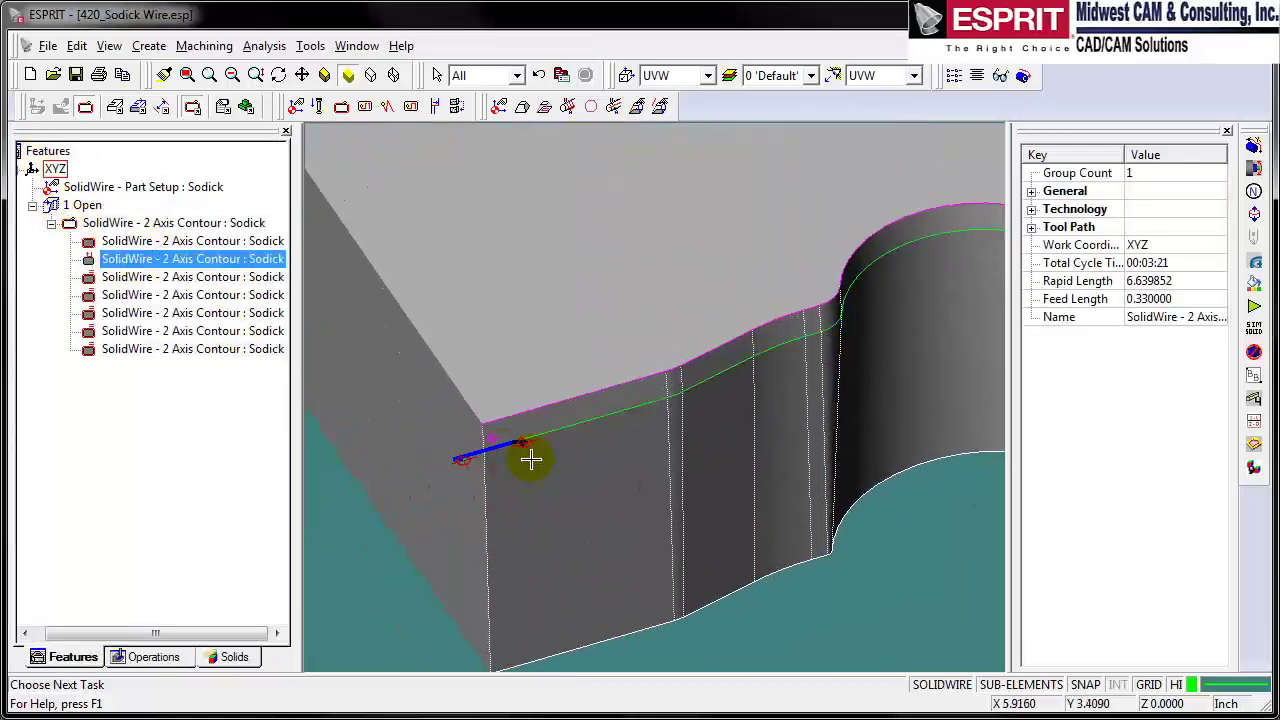
click(213, 257)
click(213, 242)
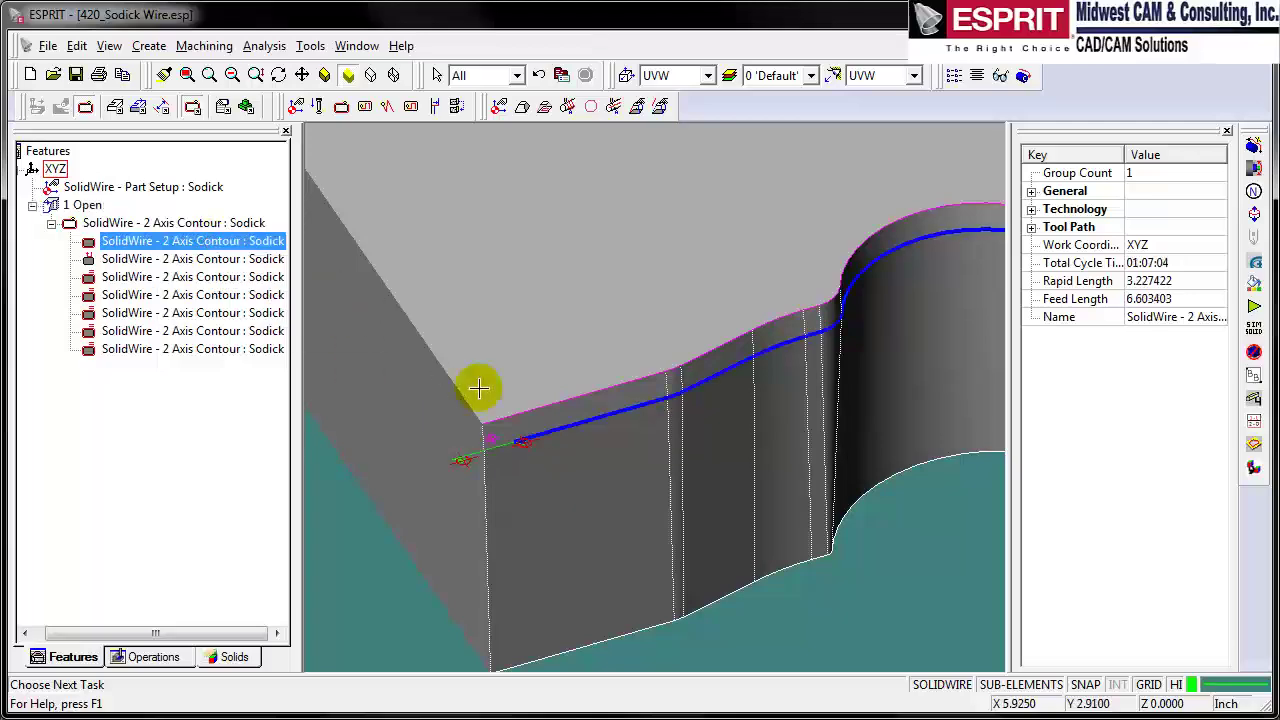
scroll(460, 400, down, 5)
scroll(460, 400, up, 5)
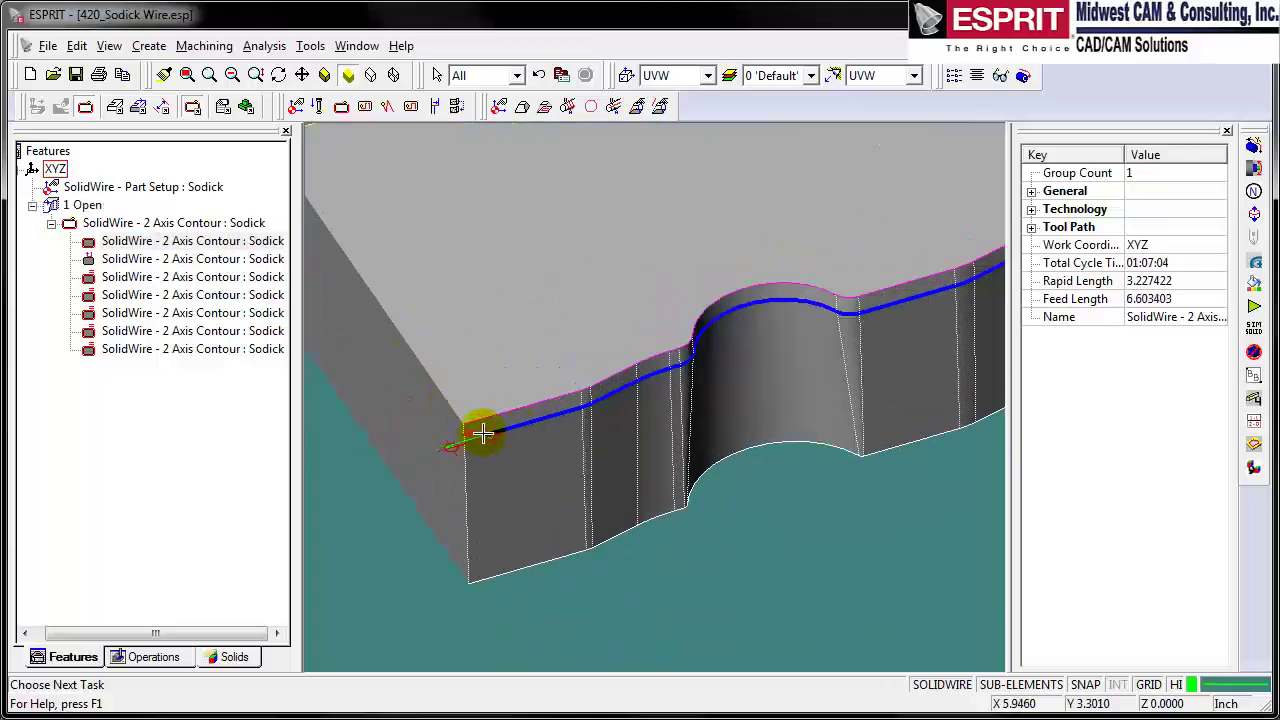
click(168, 259)
Step through the remaining contour operations' toolpaths, then bring up the simulation tools.
click(423, 463)
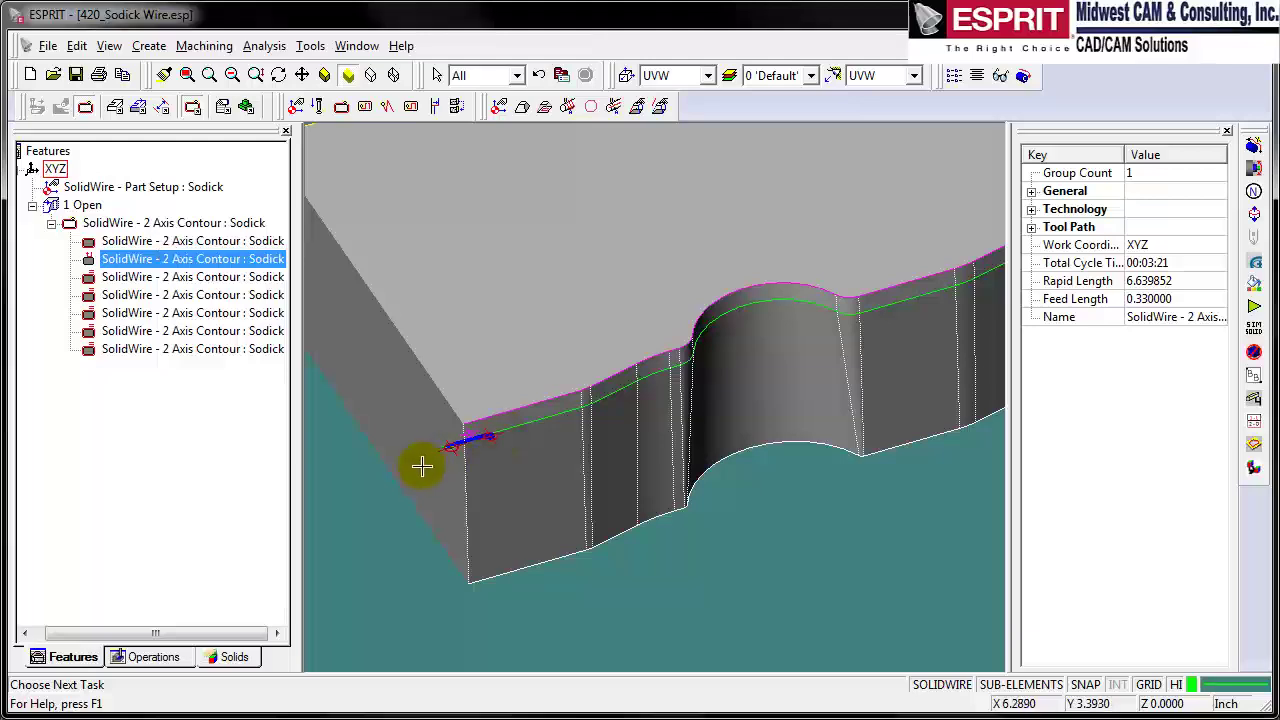
click(181, 278)
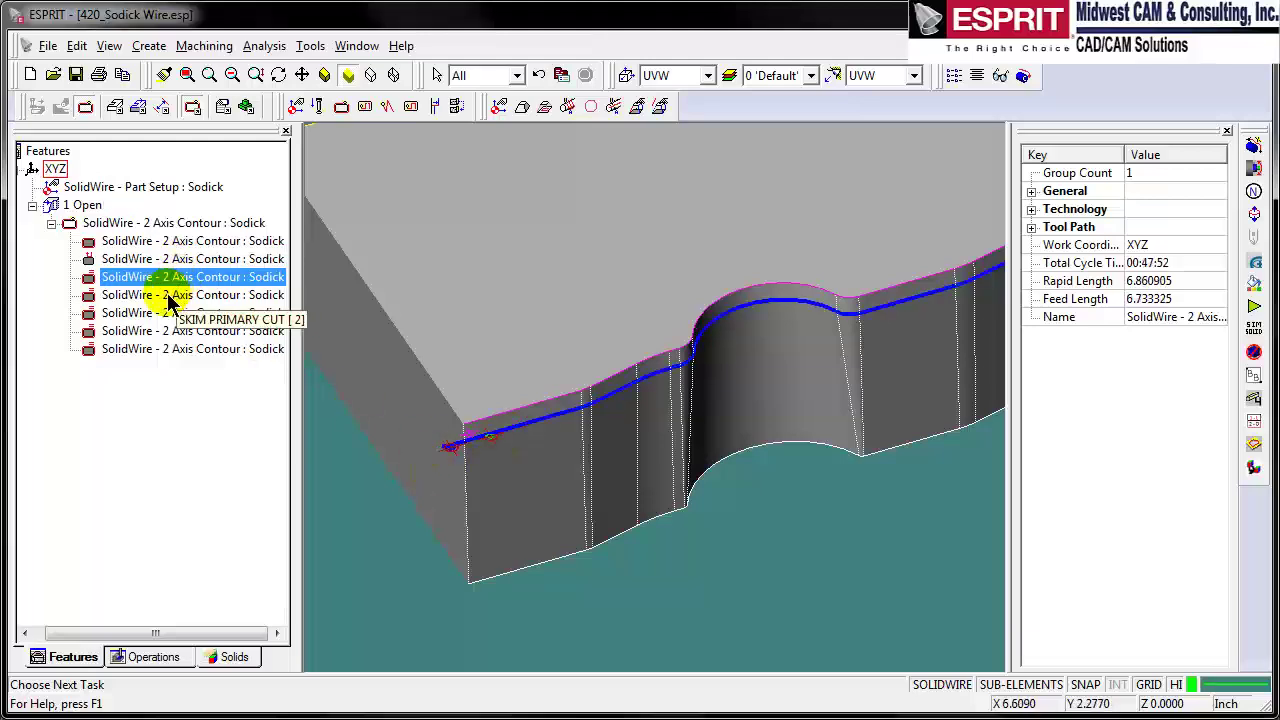
click(170, 300)
click(175, 314)
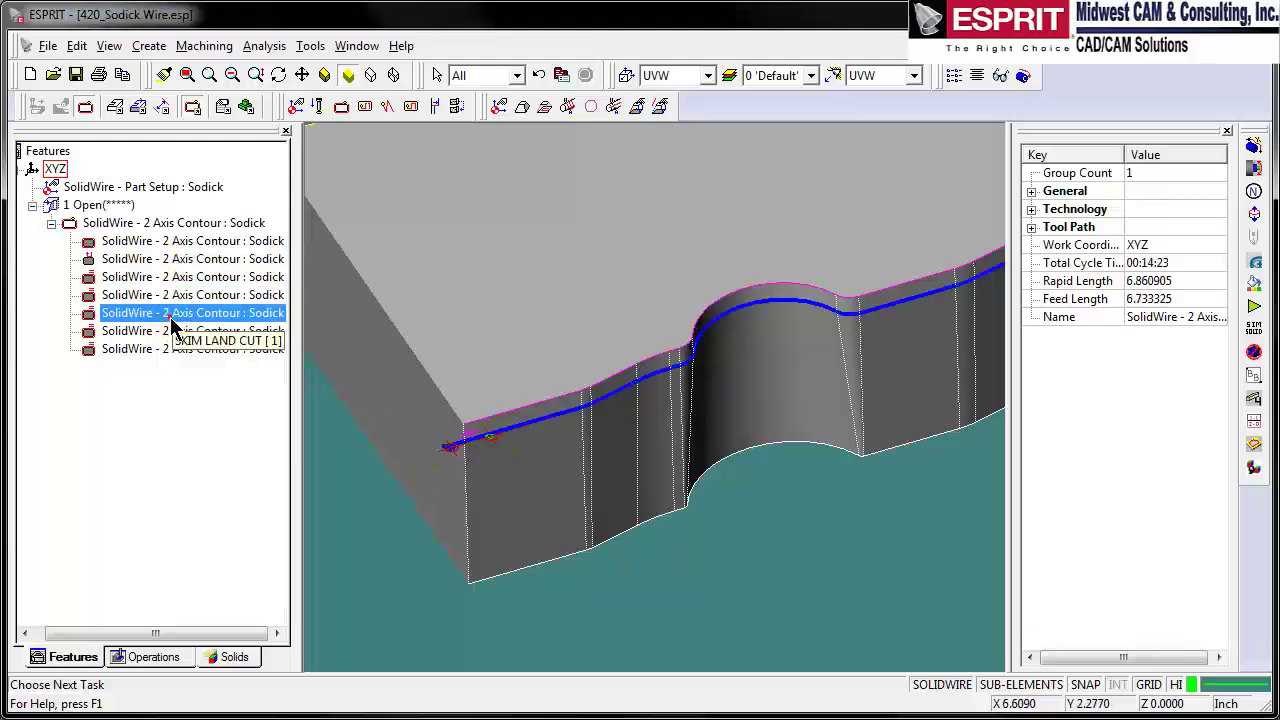
click(185, 332)
click(186, 349)
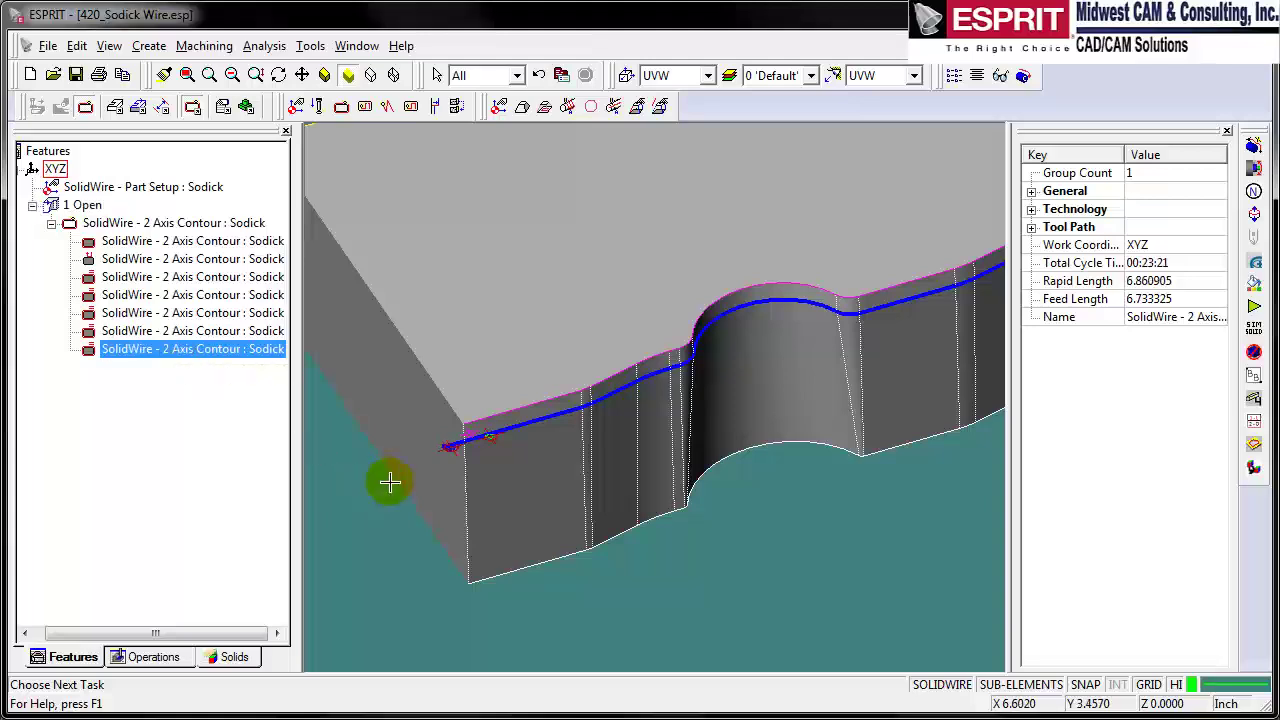
click(390, 483)
scroll(472, 491, down, 5)
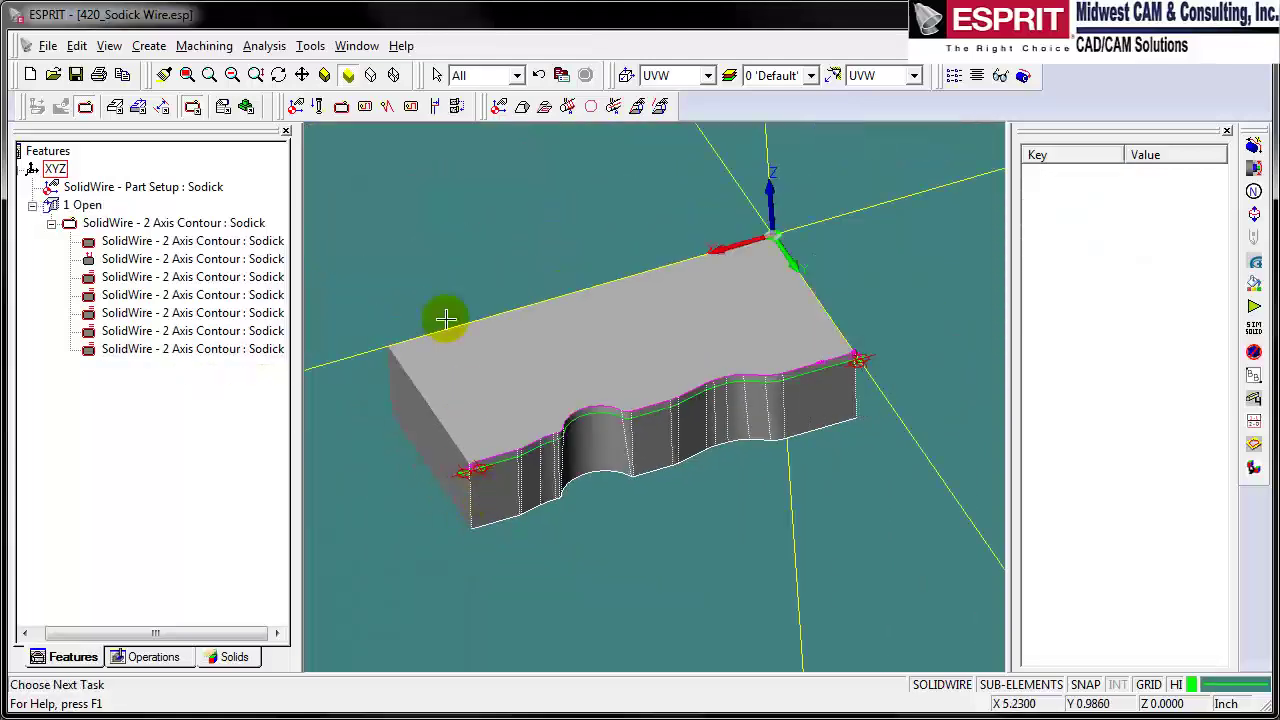
click(247, 107)
Add a transparent 6 × 3.25 × 1.25 stock block, sized from a part vertex, around the die.
click(543, 106)
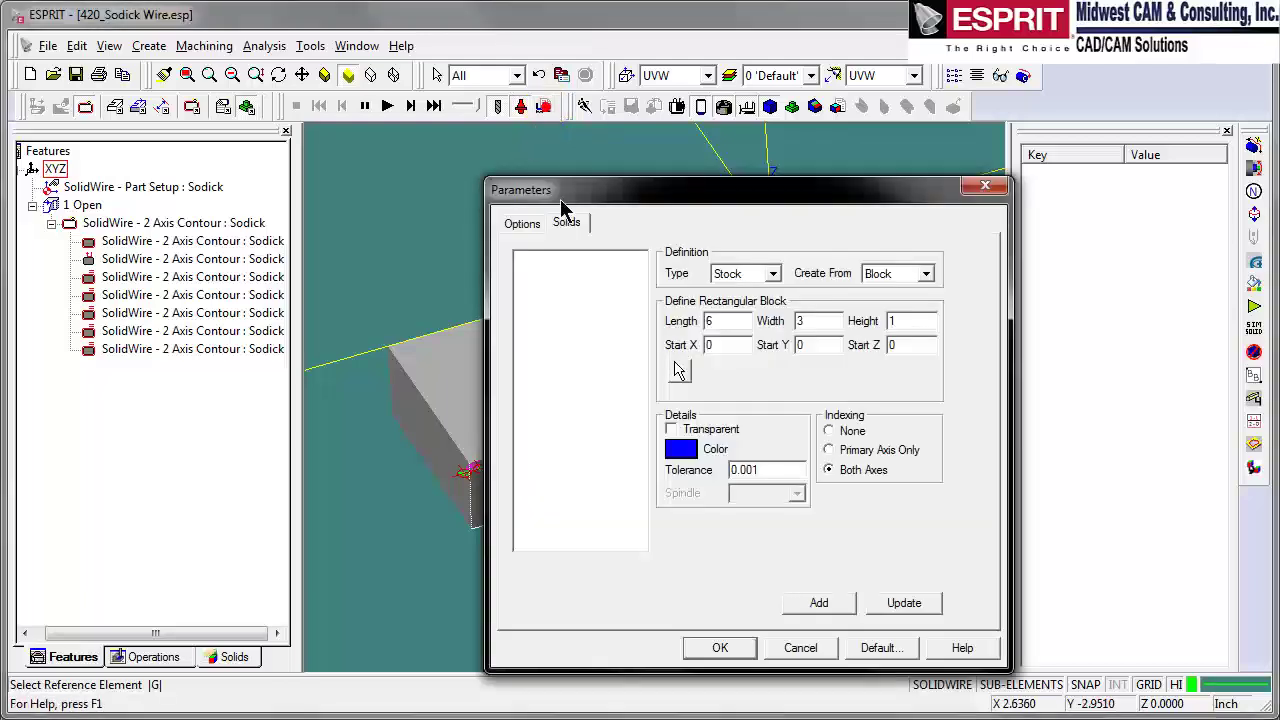
drag(650, 207, 613, 188)
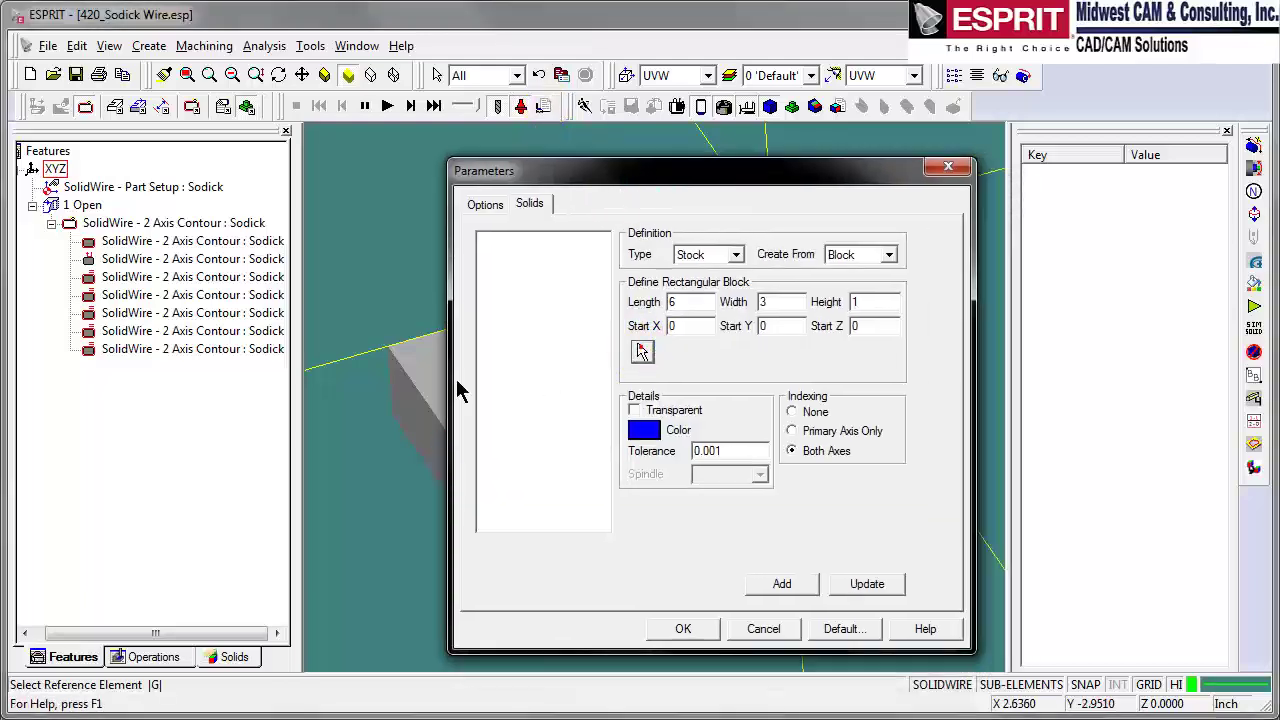
click(421, 356)
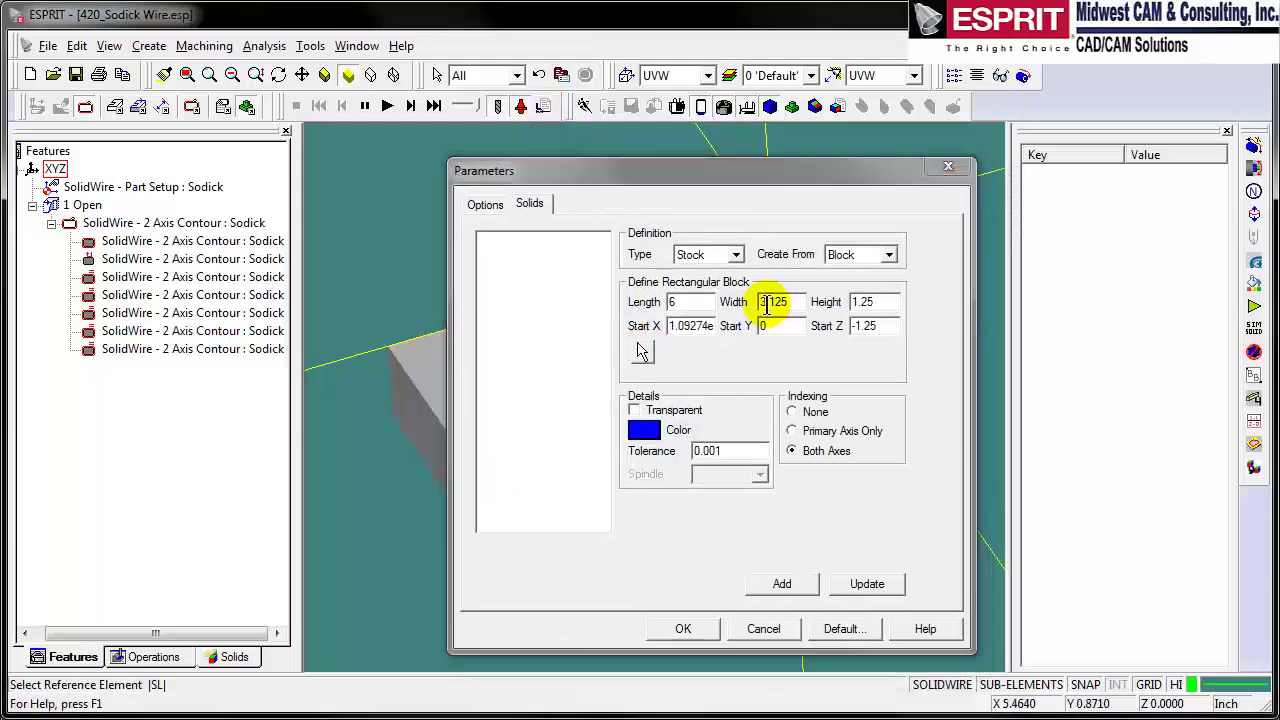
drag(771, 303, 801, 302)
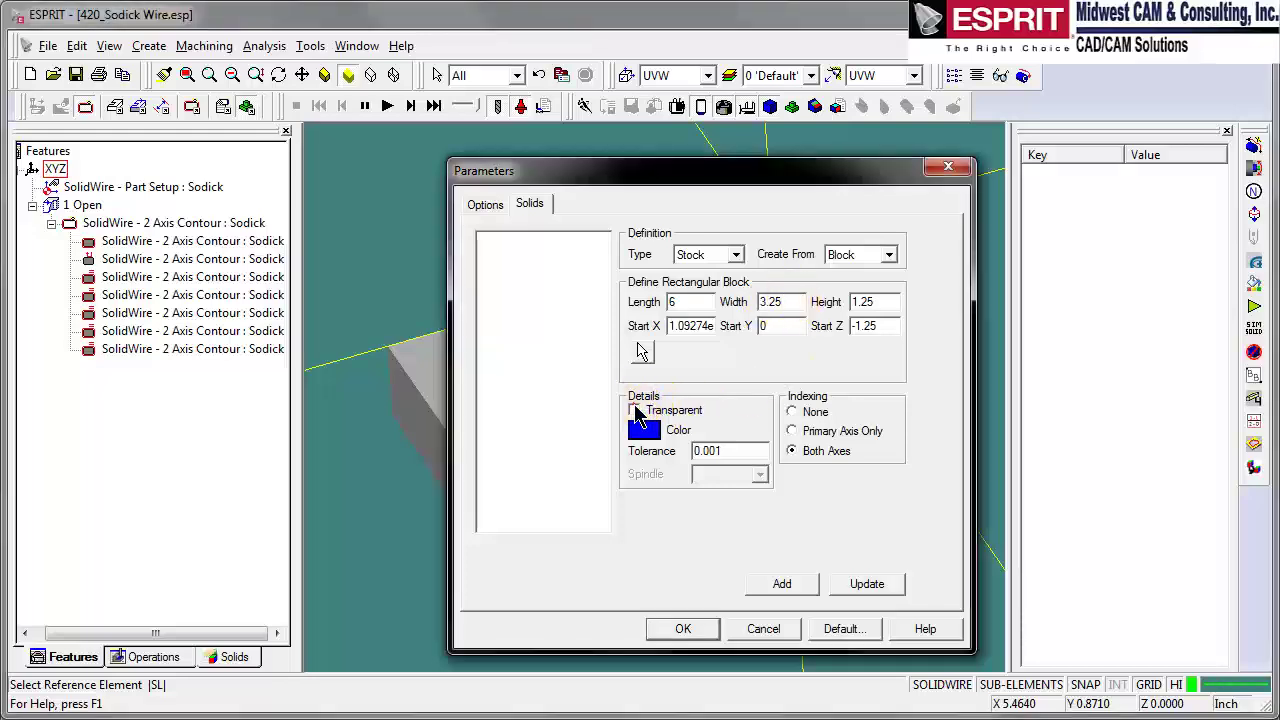
click(793, 586)
click(703, 628)
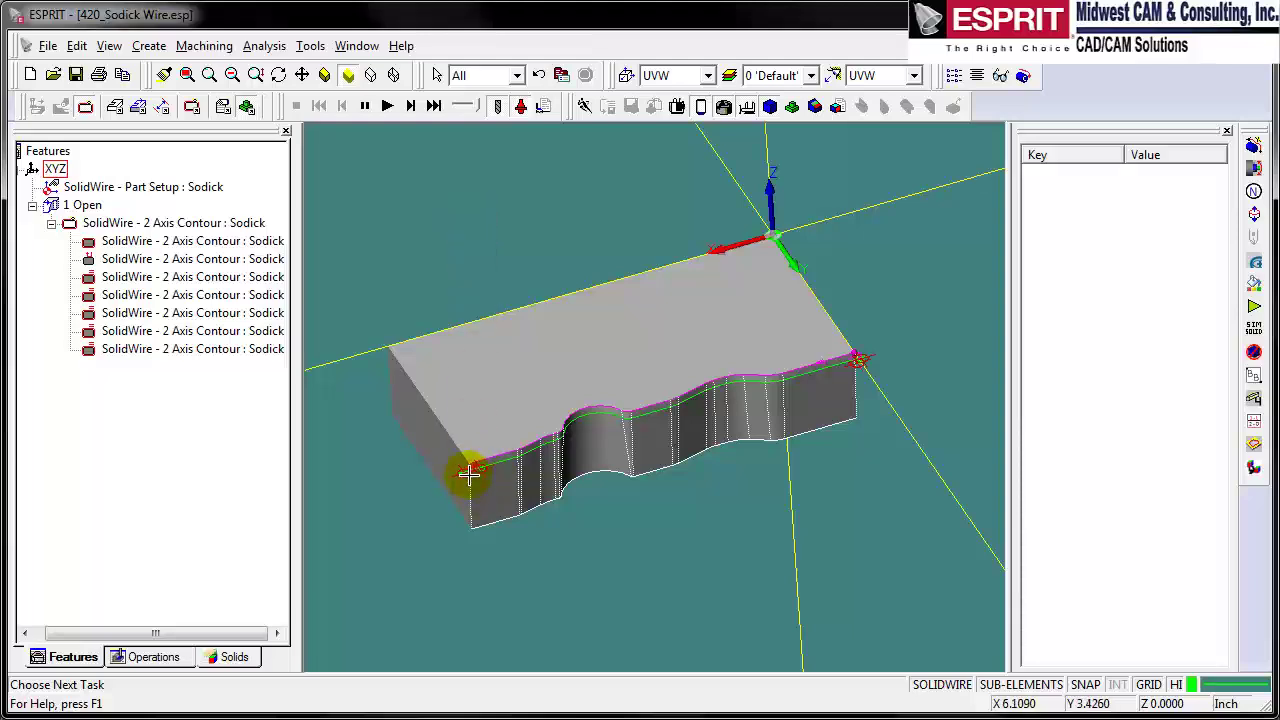
scroll(472, 474, up, 2)
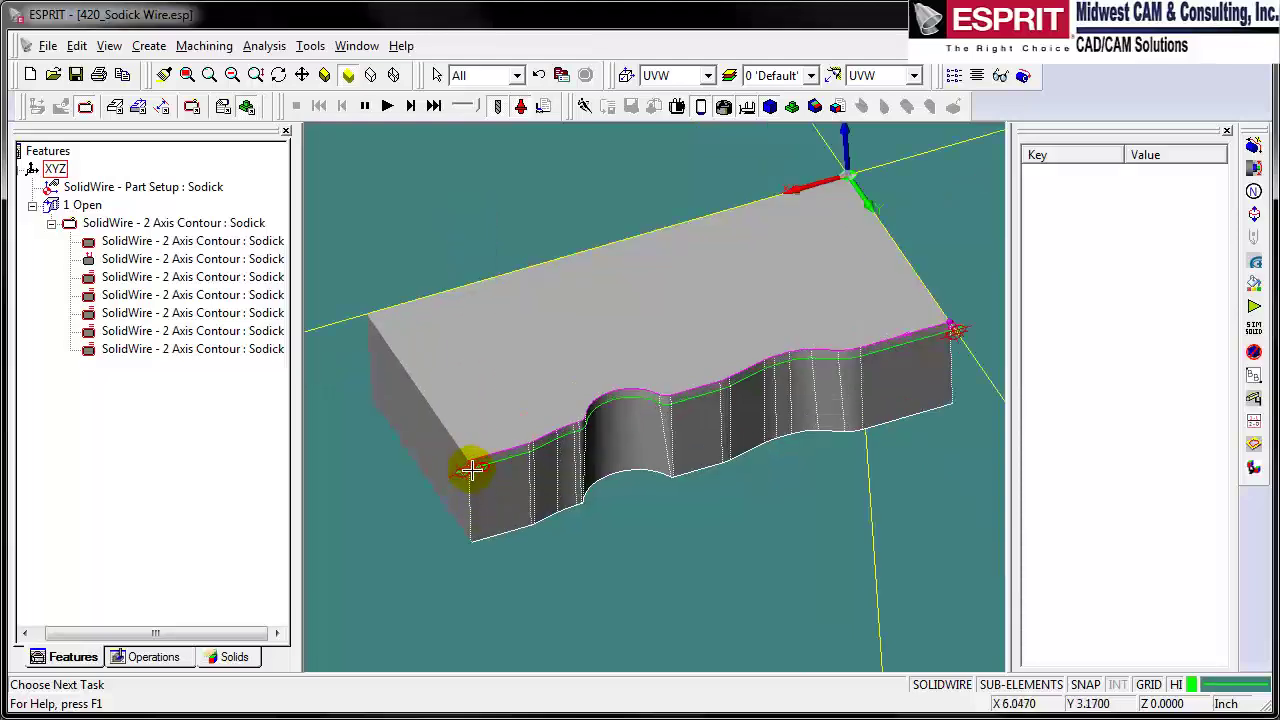
click(148, 188)
Set the Part Setup start position to the block corner at X 6, Y 3.25, Z 0.
double_click(148, 188)
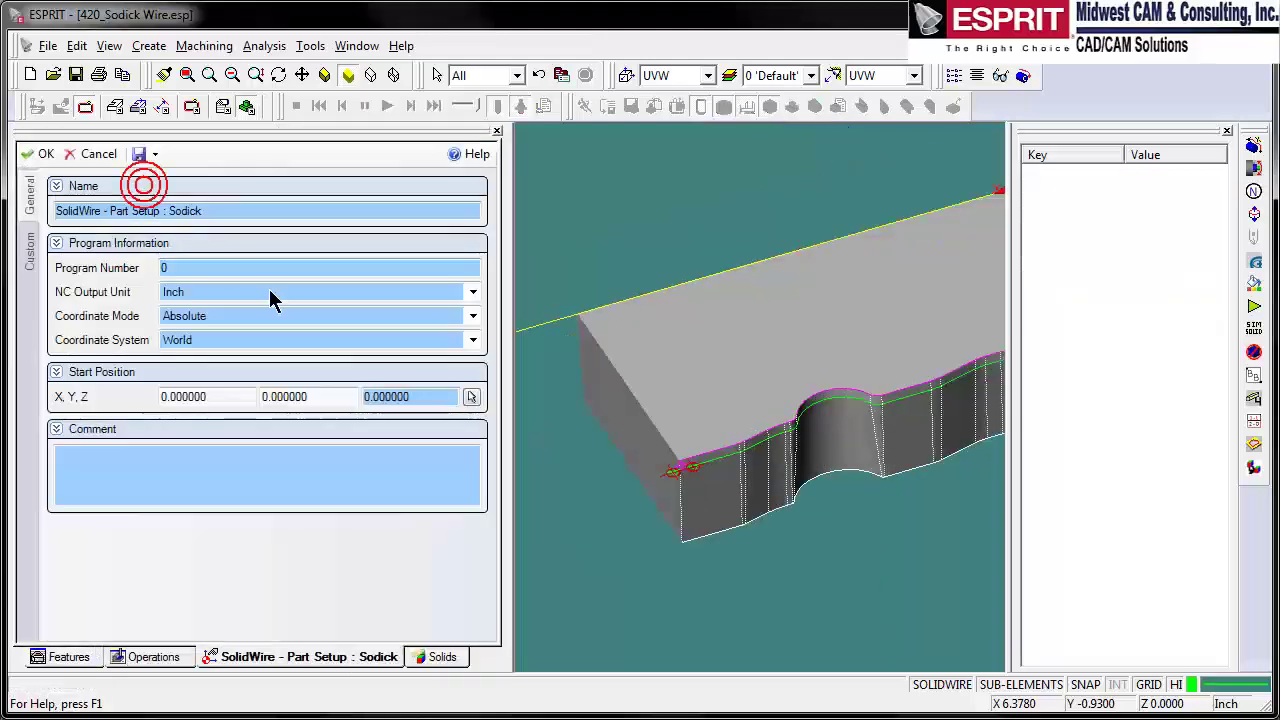
click(680, 462)
click(272, 397)
key(ctrl+a)
key(BackSpace)
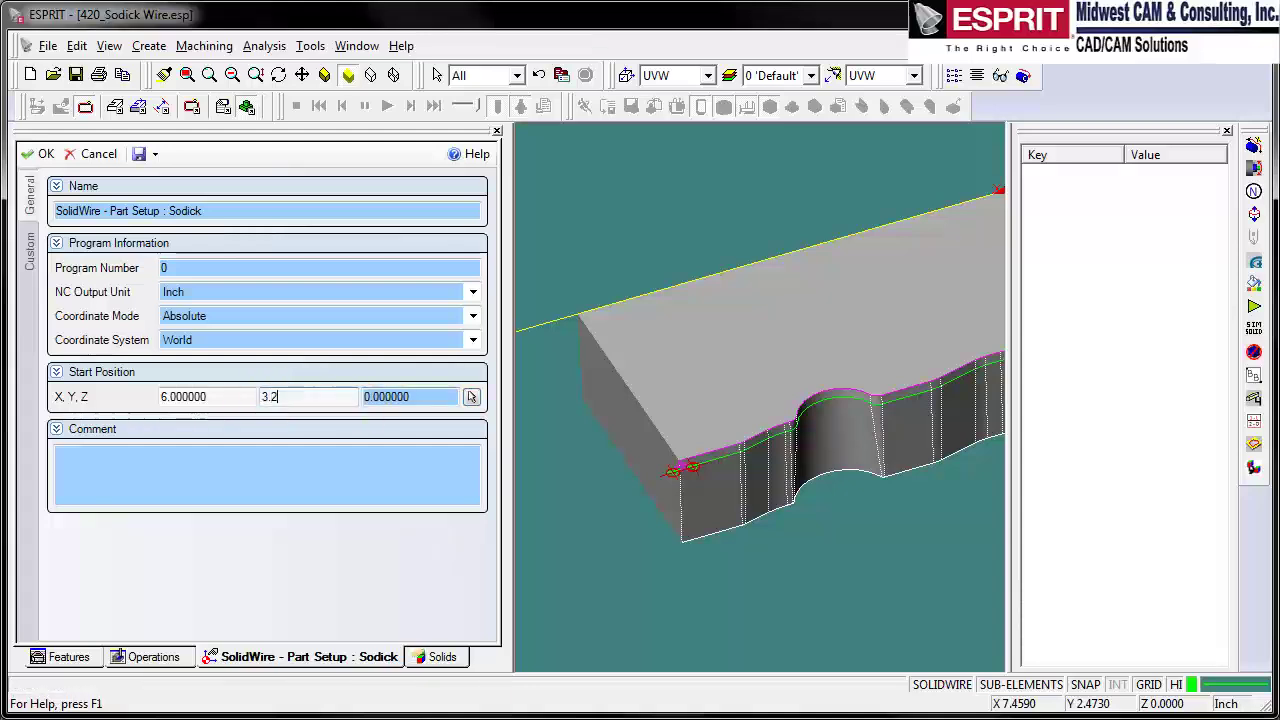
click(30, 154)
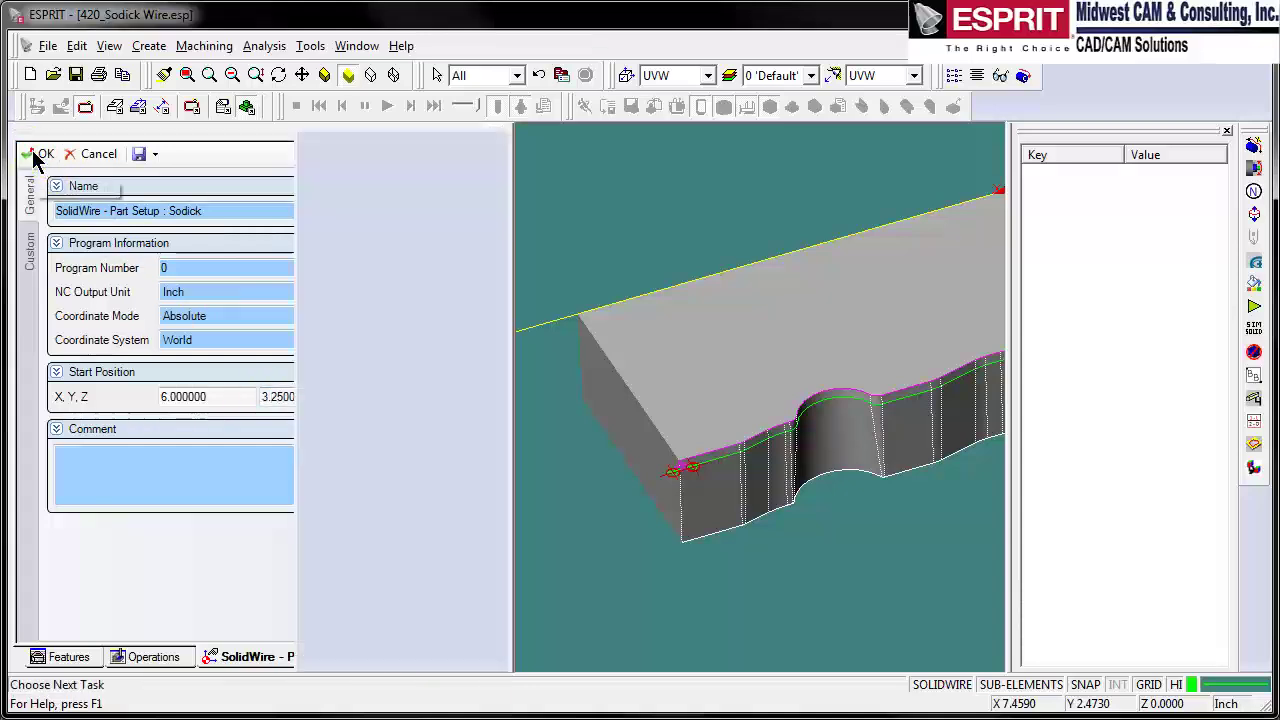
click(377, 223)
right_click(377, 222)
click(365, 105)
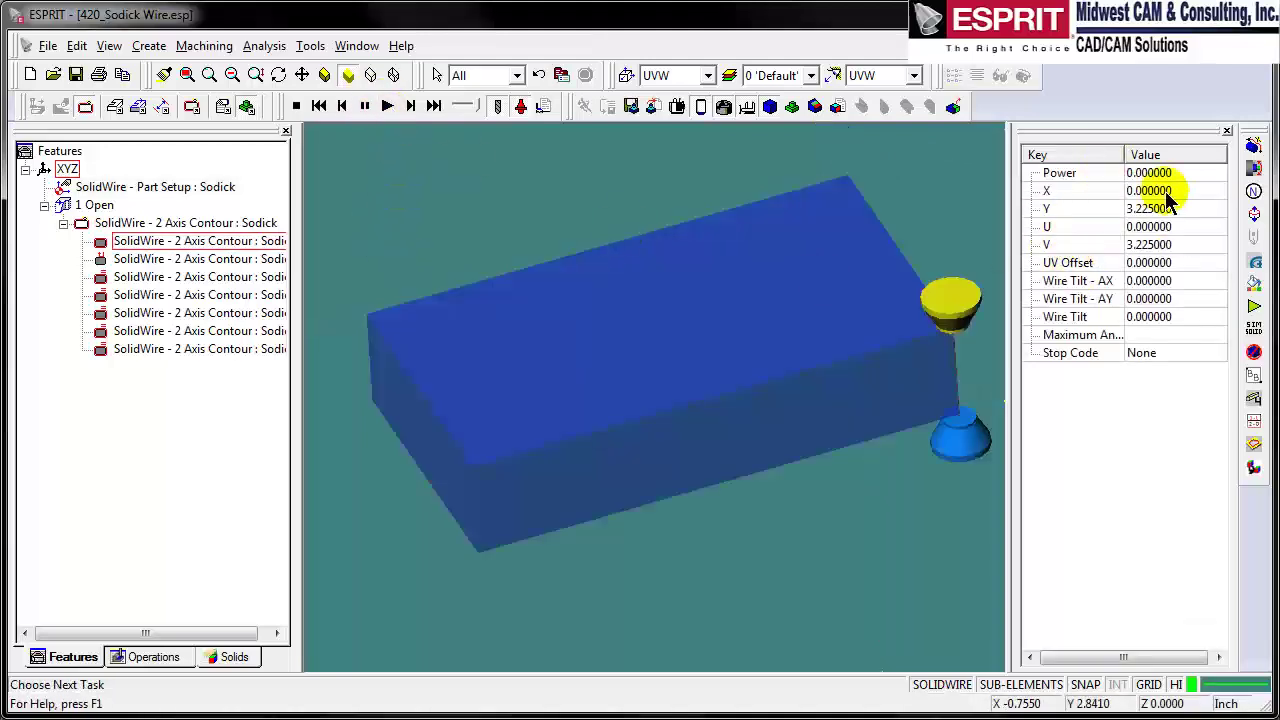
Run the simulation, single-stepping through the contour cuts, then play it out and exit.
click(387, 105)
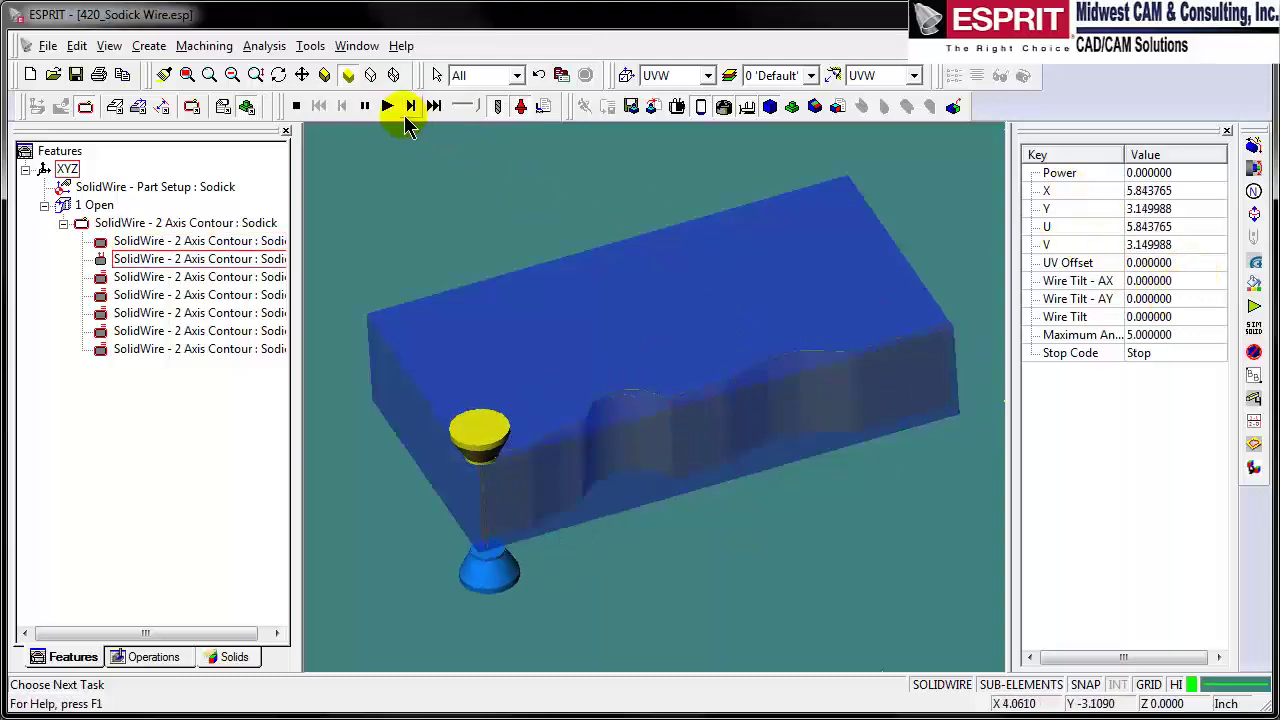
scroll(474, 327, up, 2)
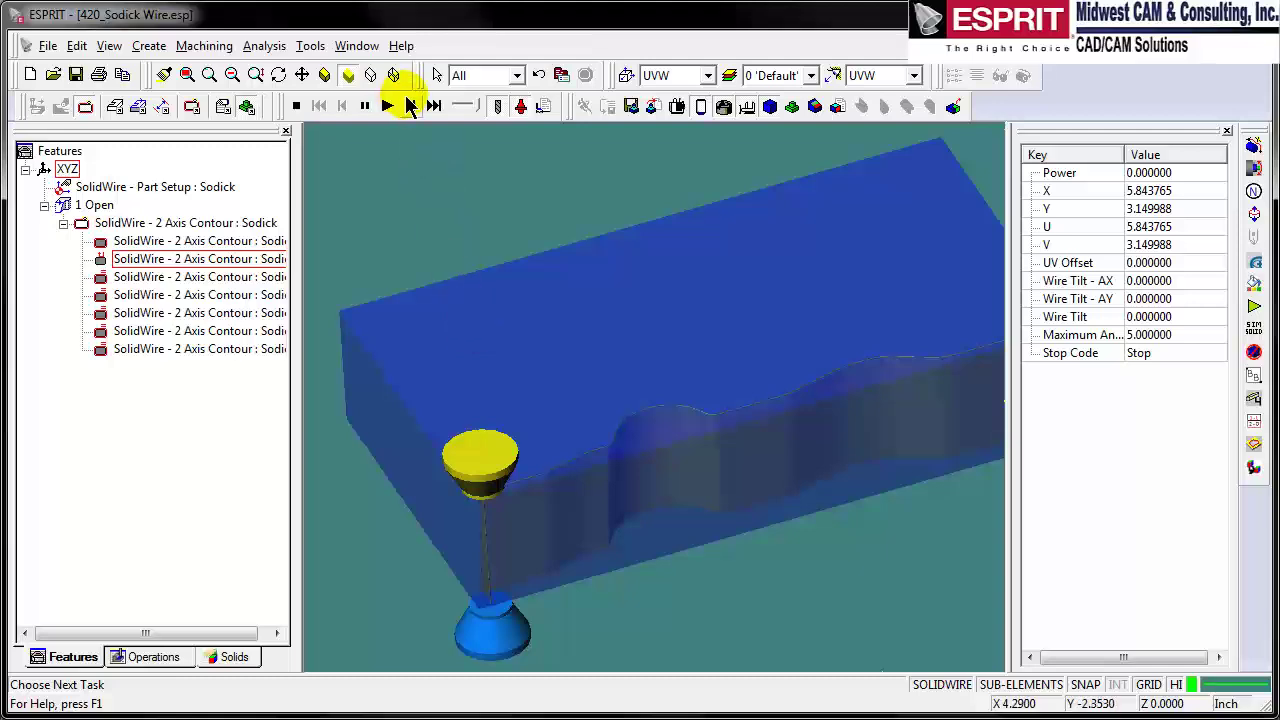
click(410, 106)
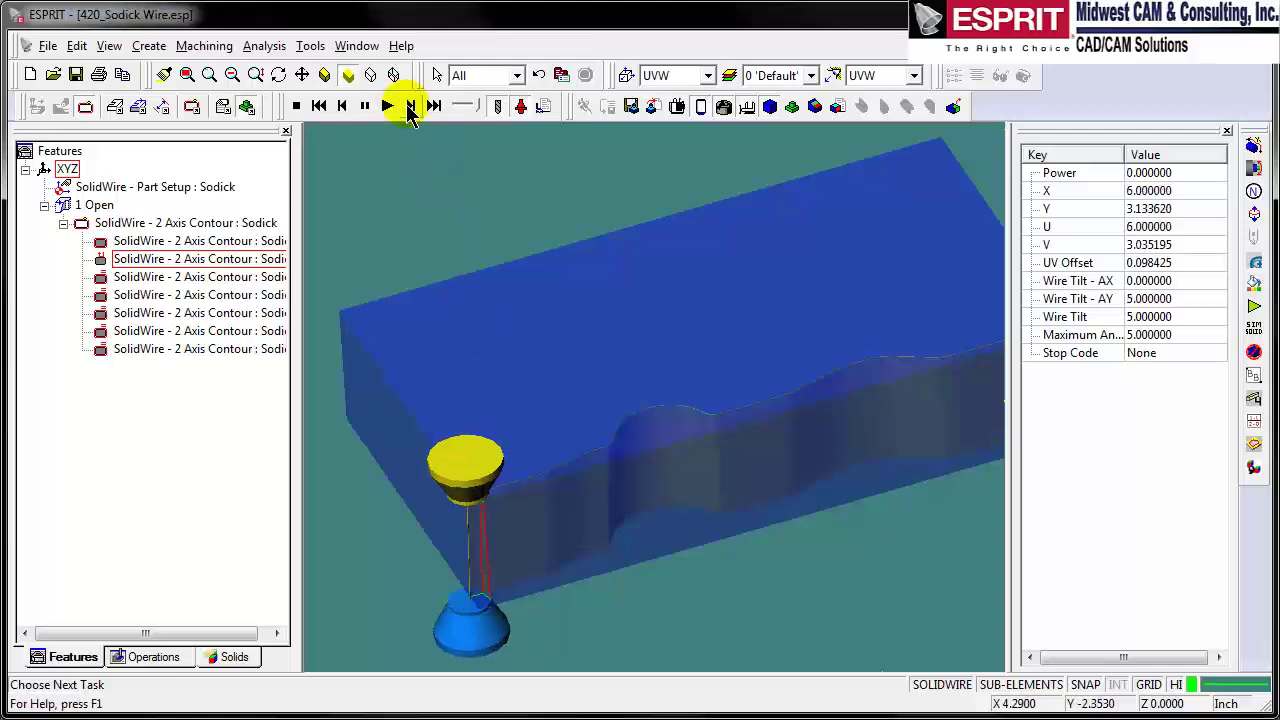
click(410, 106)
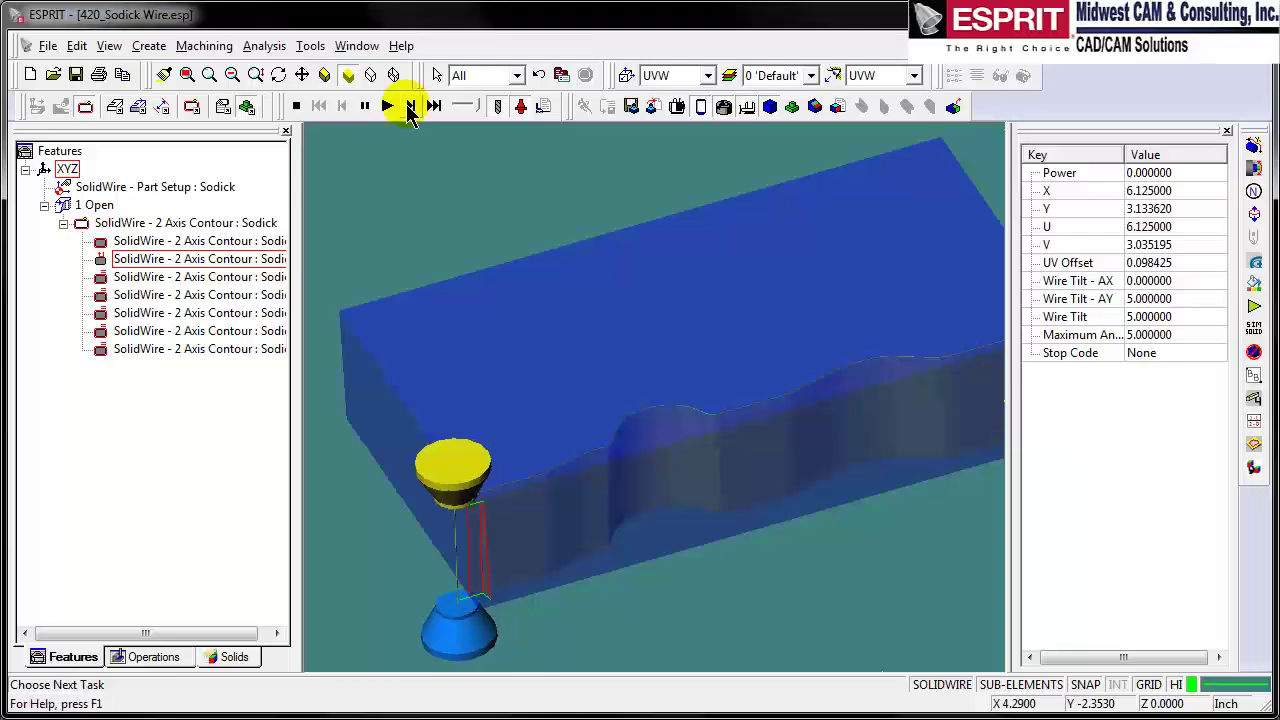
click(407, 106)
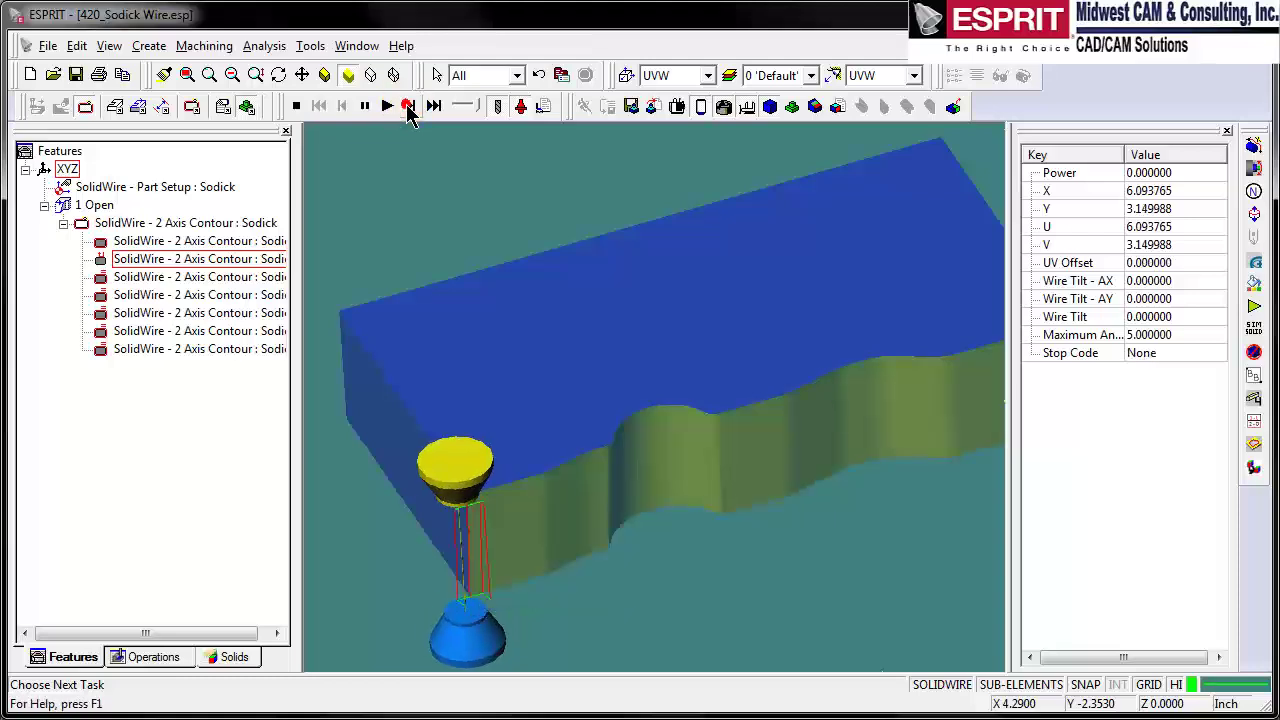
click(408, 106)
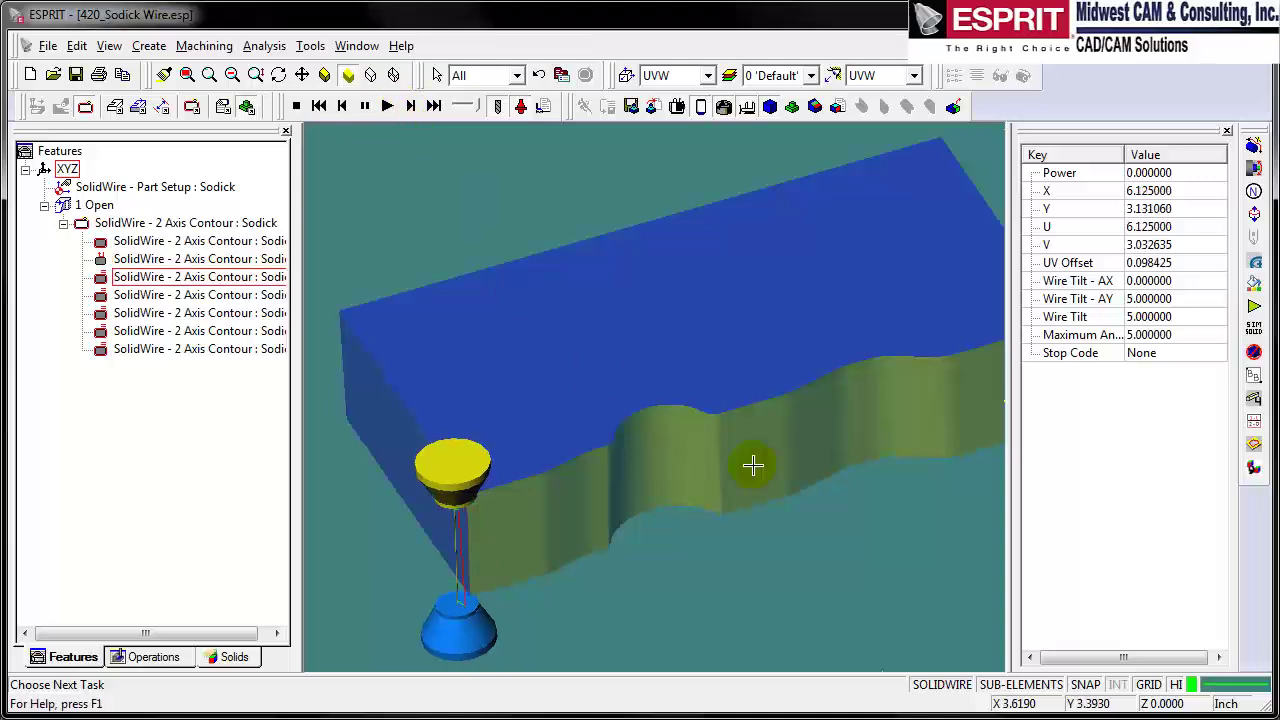
click(412, 106)
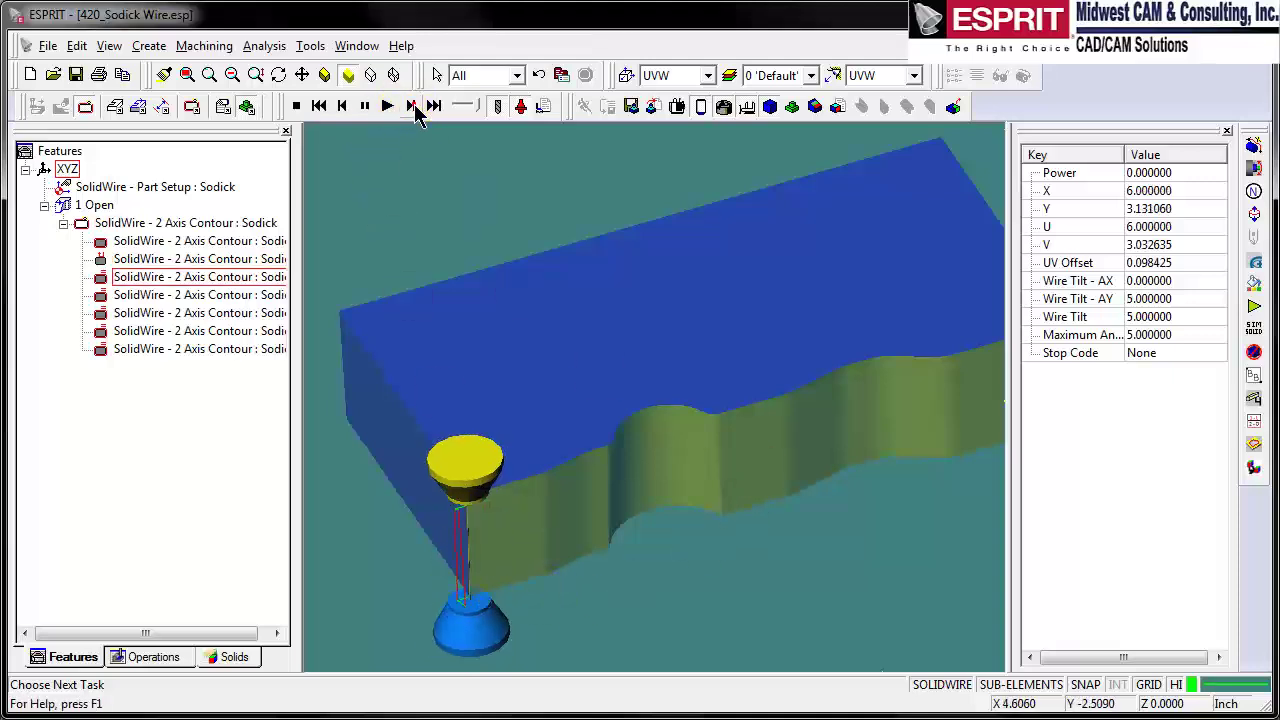
click(412, 106)
click(412, 106)
click(412, 106)
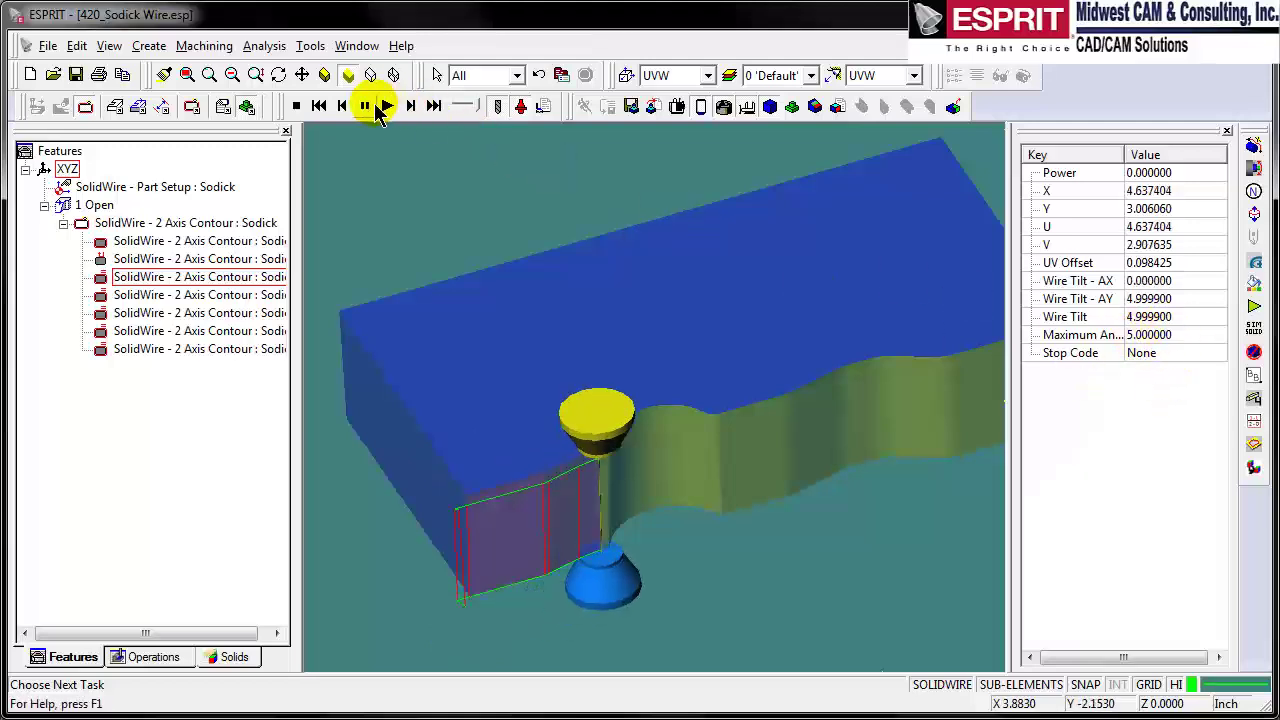
click(388, 106)
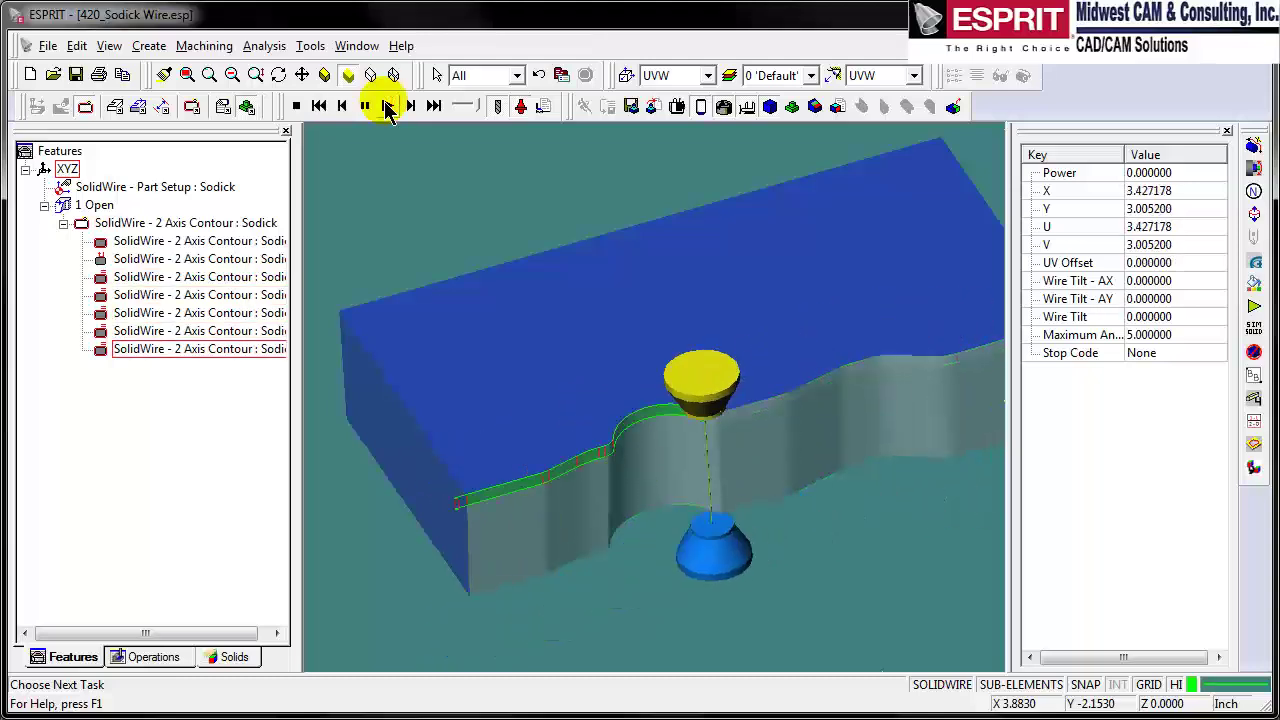
click(296, 106)
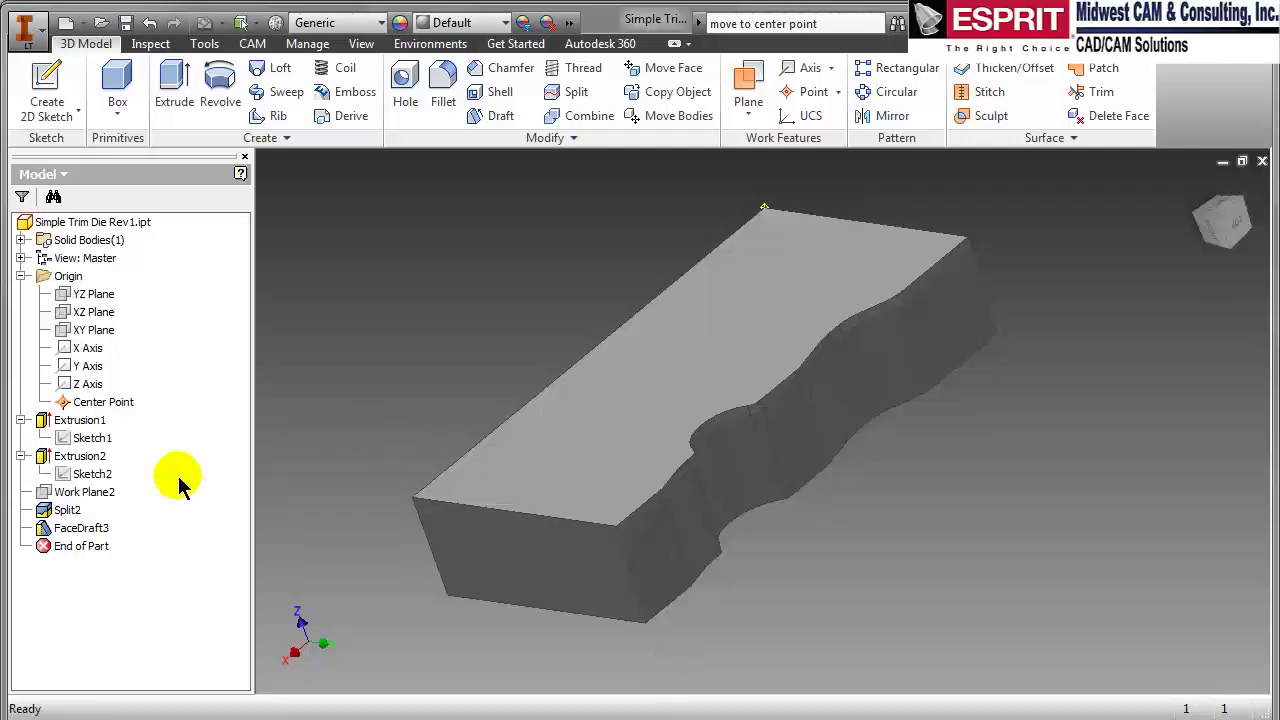
Change Sketch2's dimensions from 1.25 to 1, 30° to 15° and 2 to 2.25, then finish the sketch.
click(90, 474)
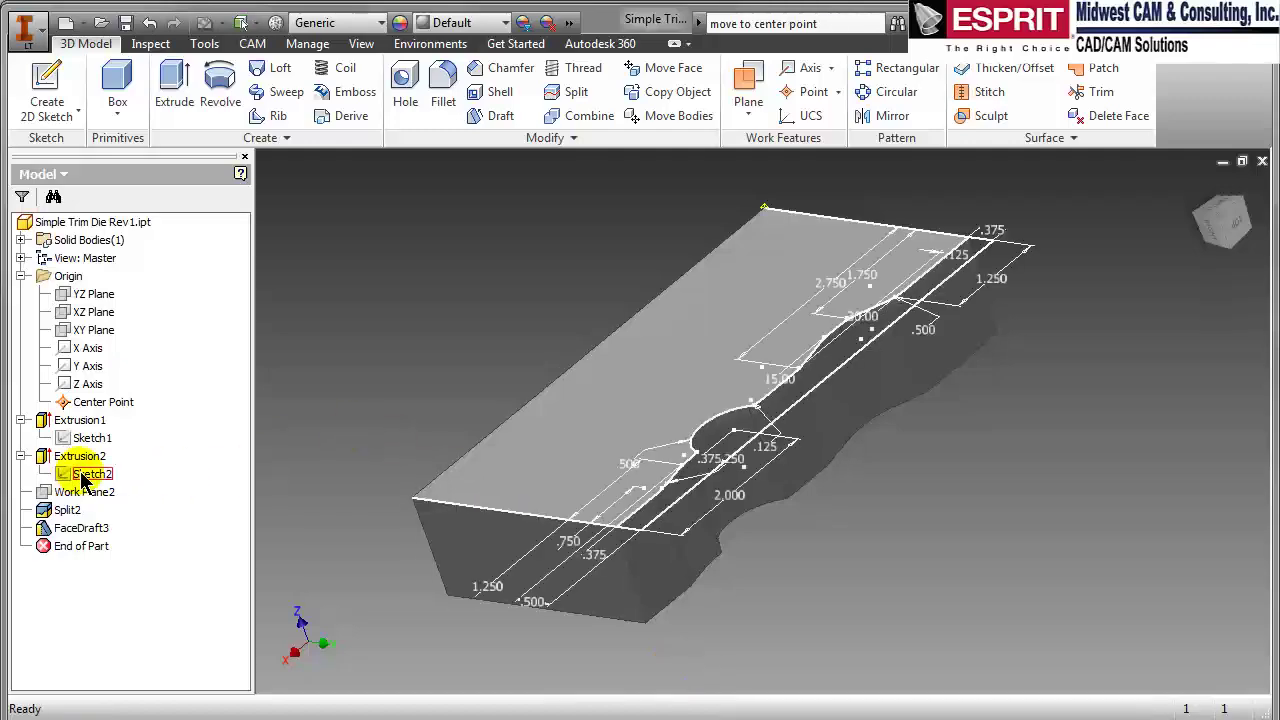
double_click(90, 474)
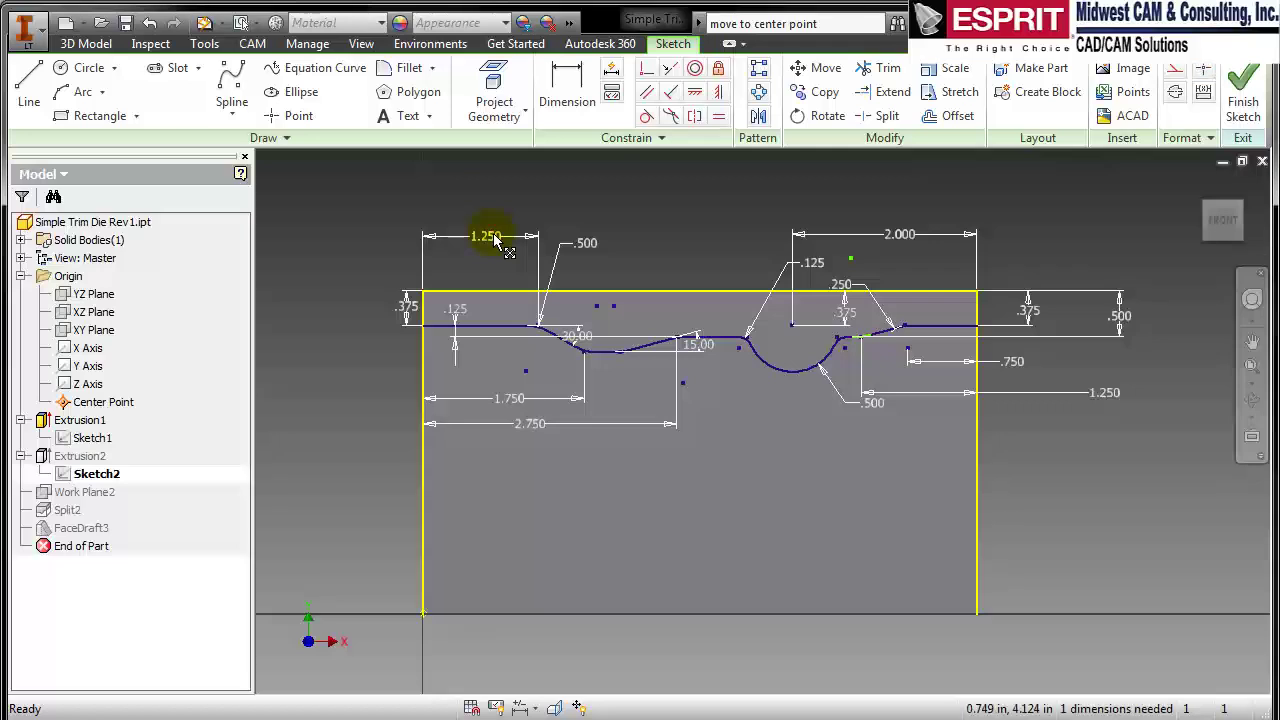
double_click(494, 238)
text(1)
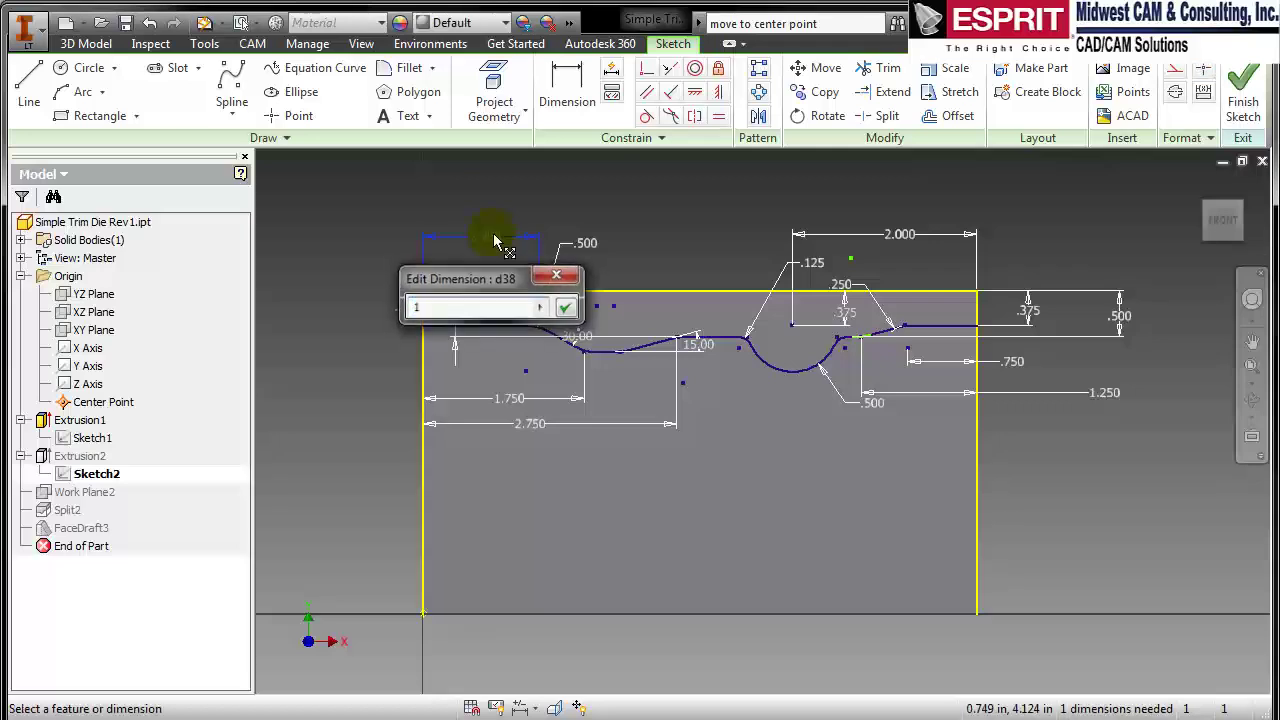
key(Return)
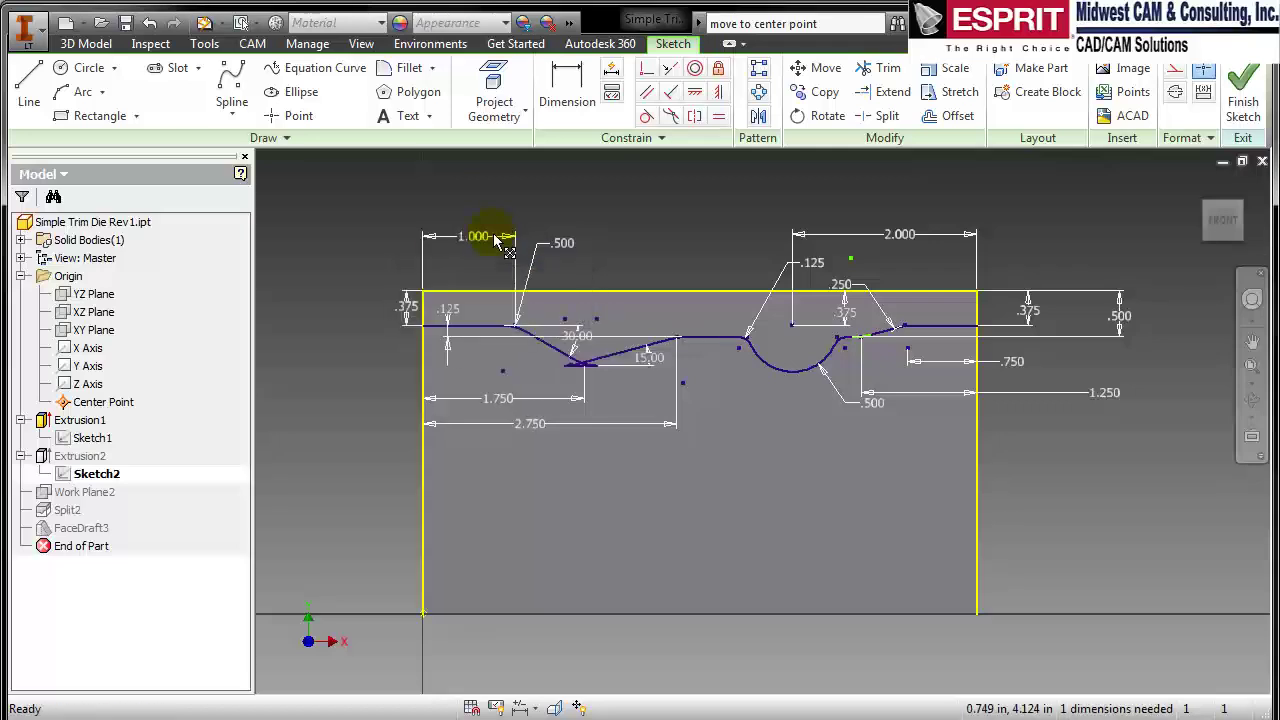
double_click(580, 337)
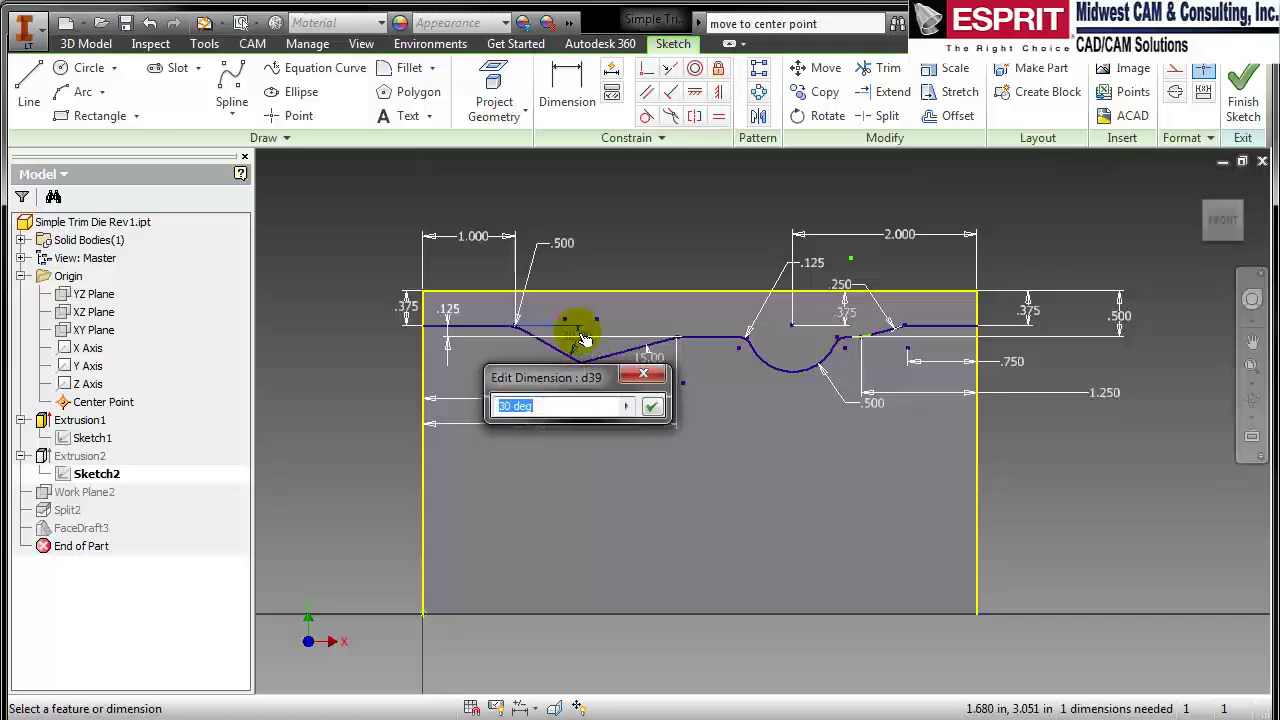
text(15)
key(Return)
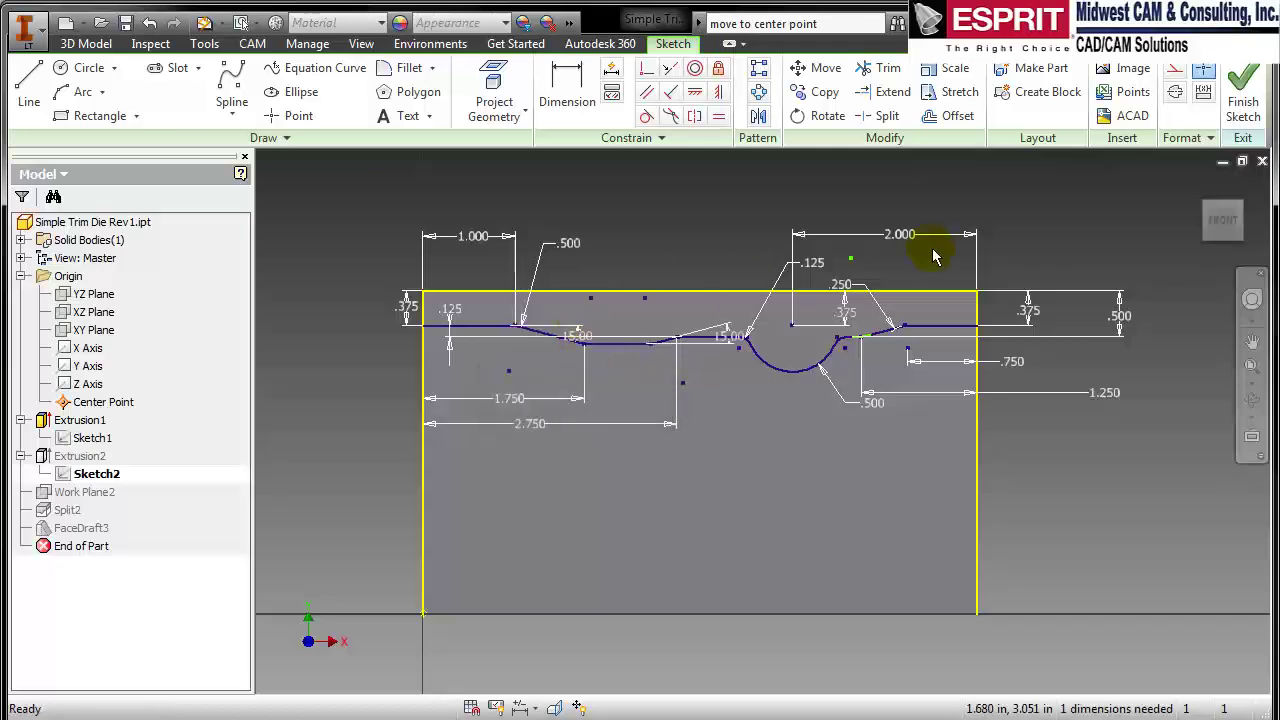
double_click(903, 241)
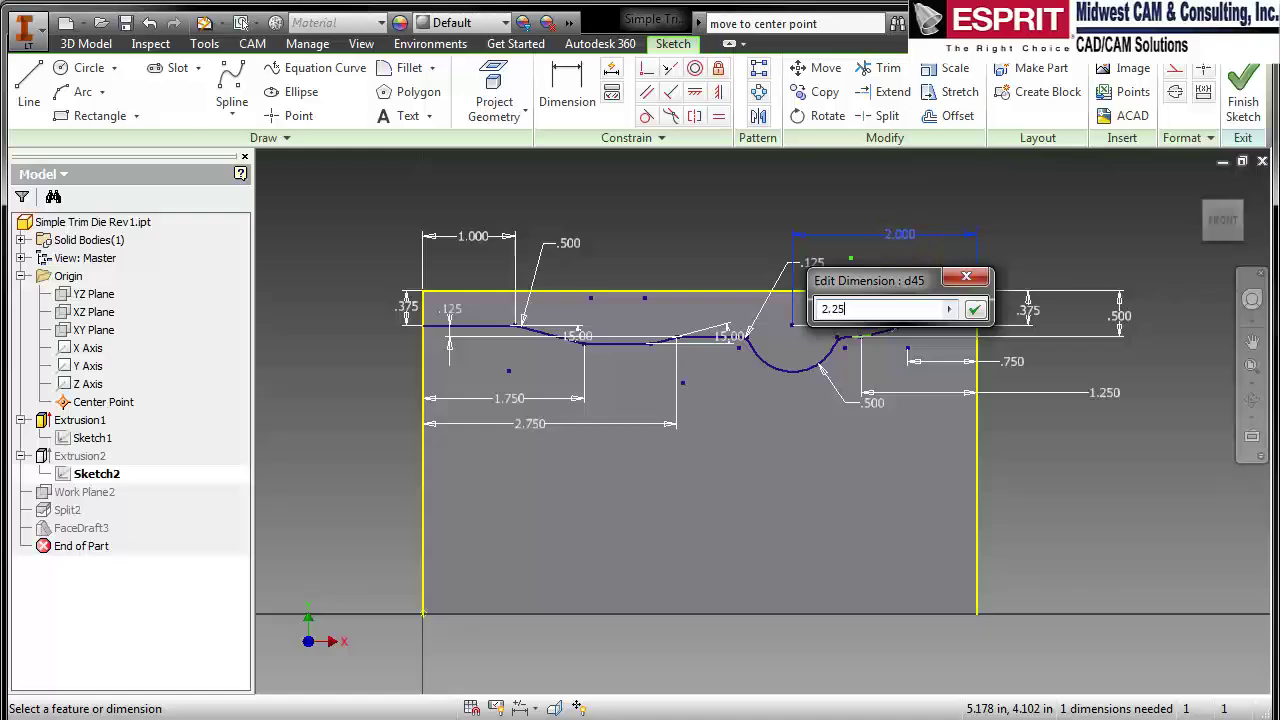
text(2.25)
key(Return)
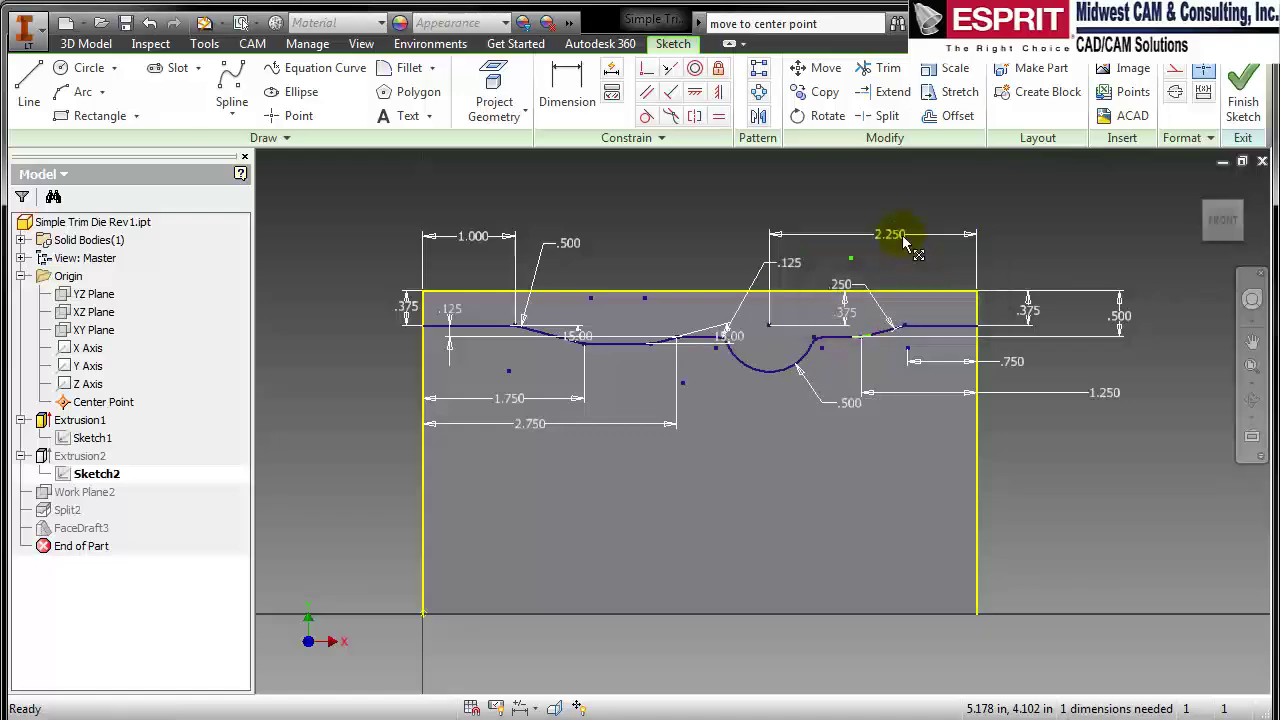
click(1250, 88)
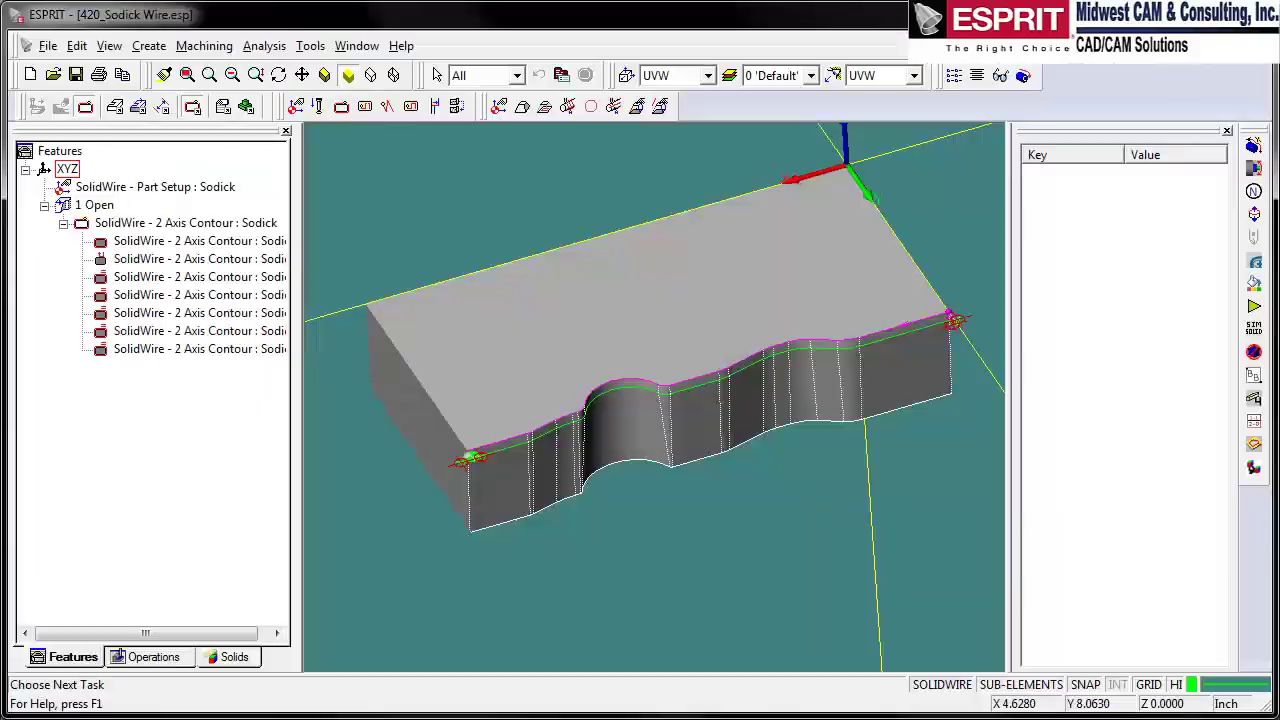
Update the modified Simple Trim Die Rev1.ipt reference from Check Reference Files Status.
click(48, 46)
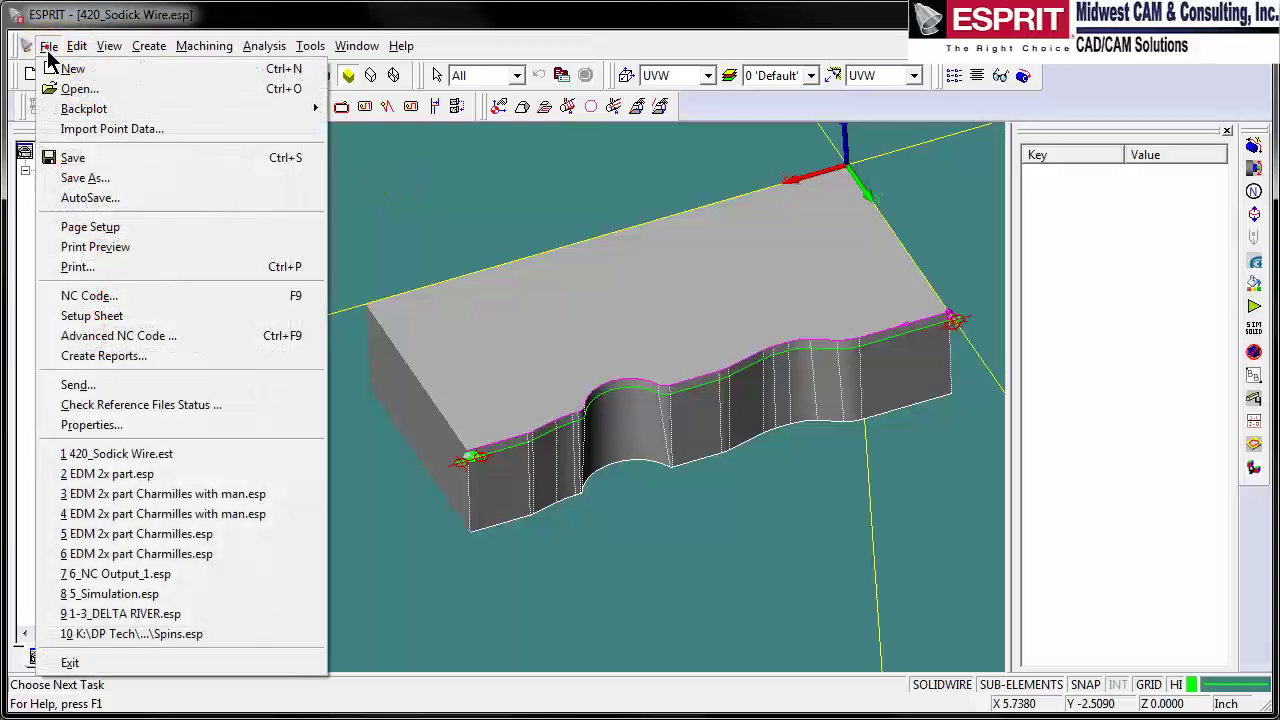
click(166, 405)
click(125, 176)
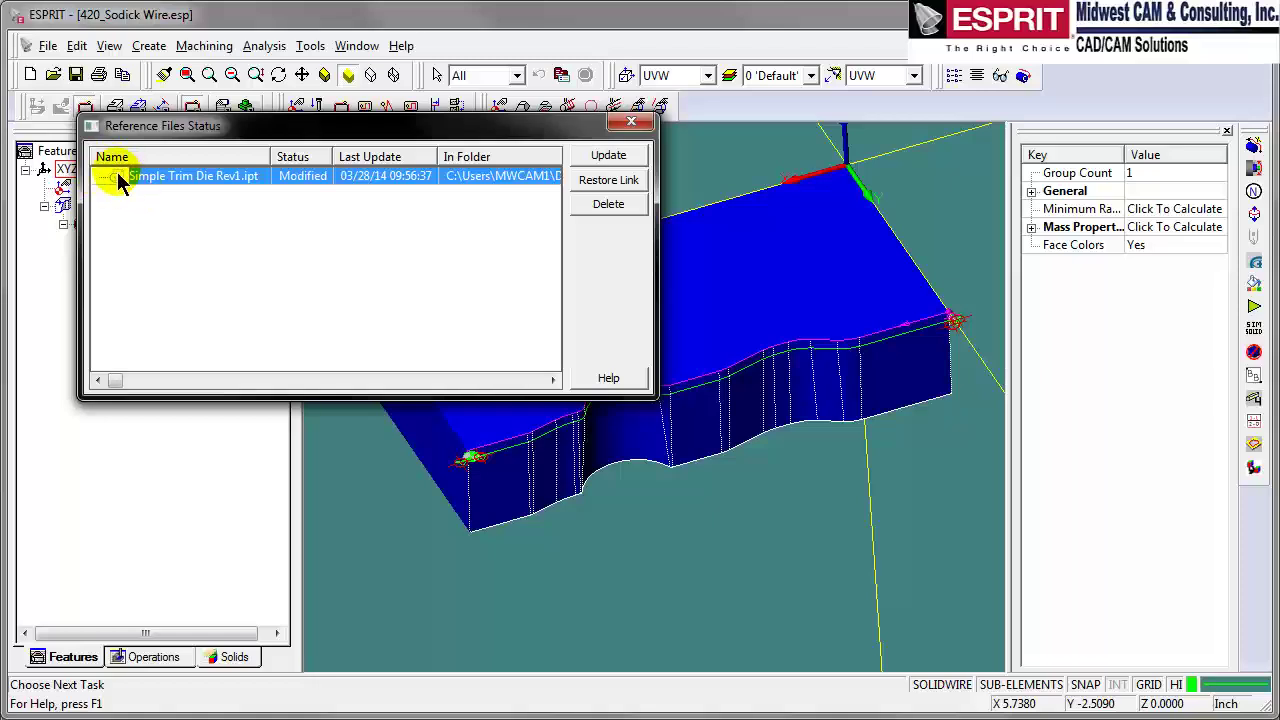
click(609, 158)
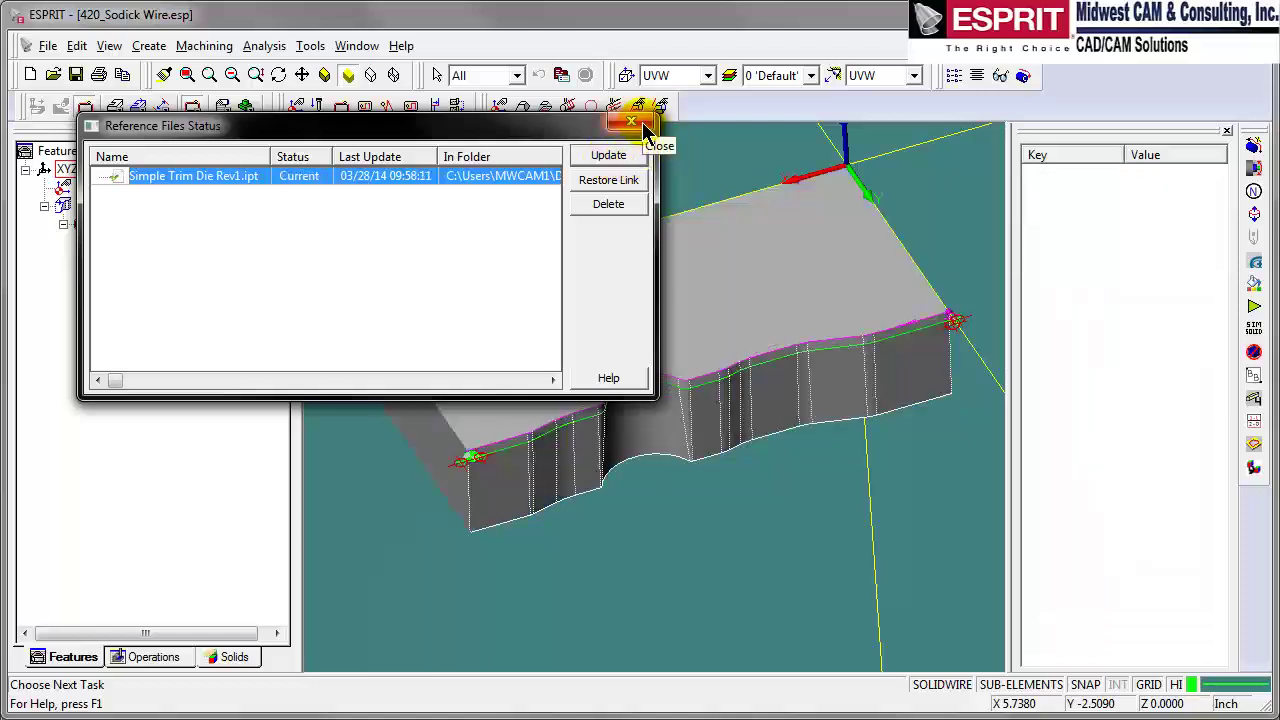
click(641, 124)
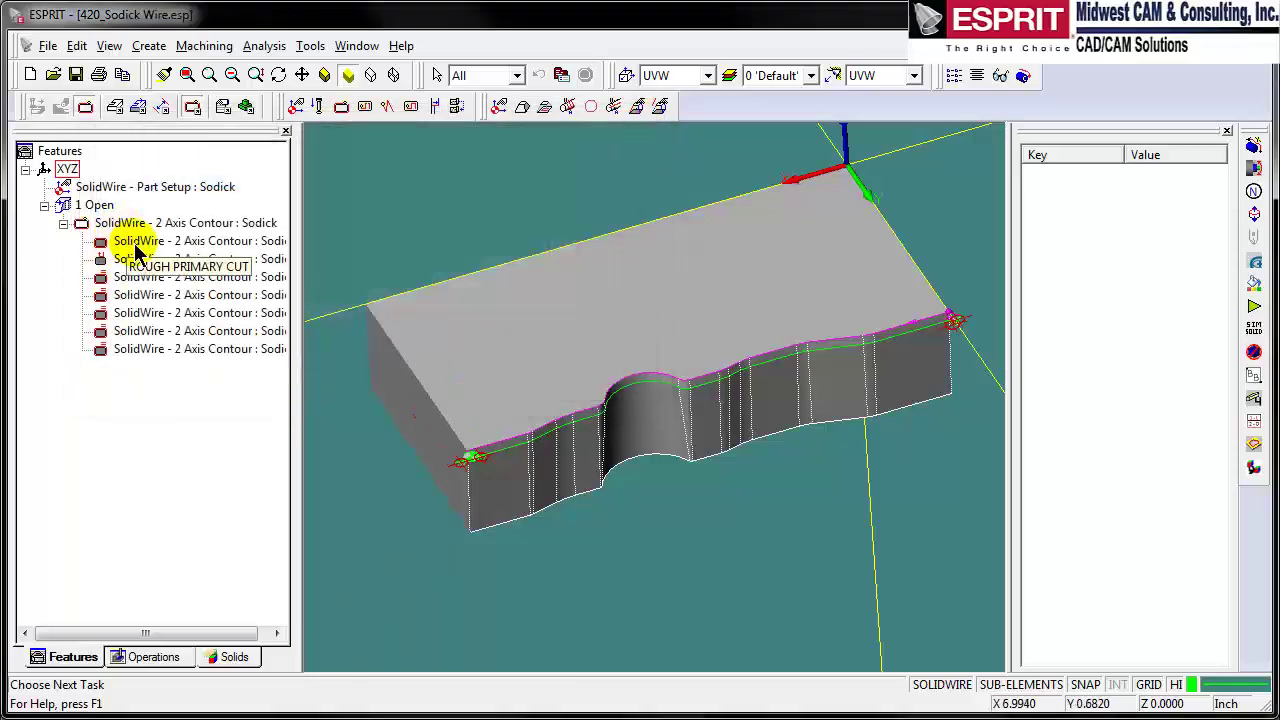
click(137, 227)
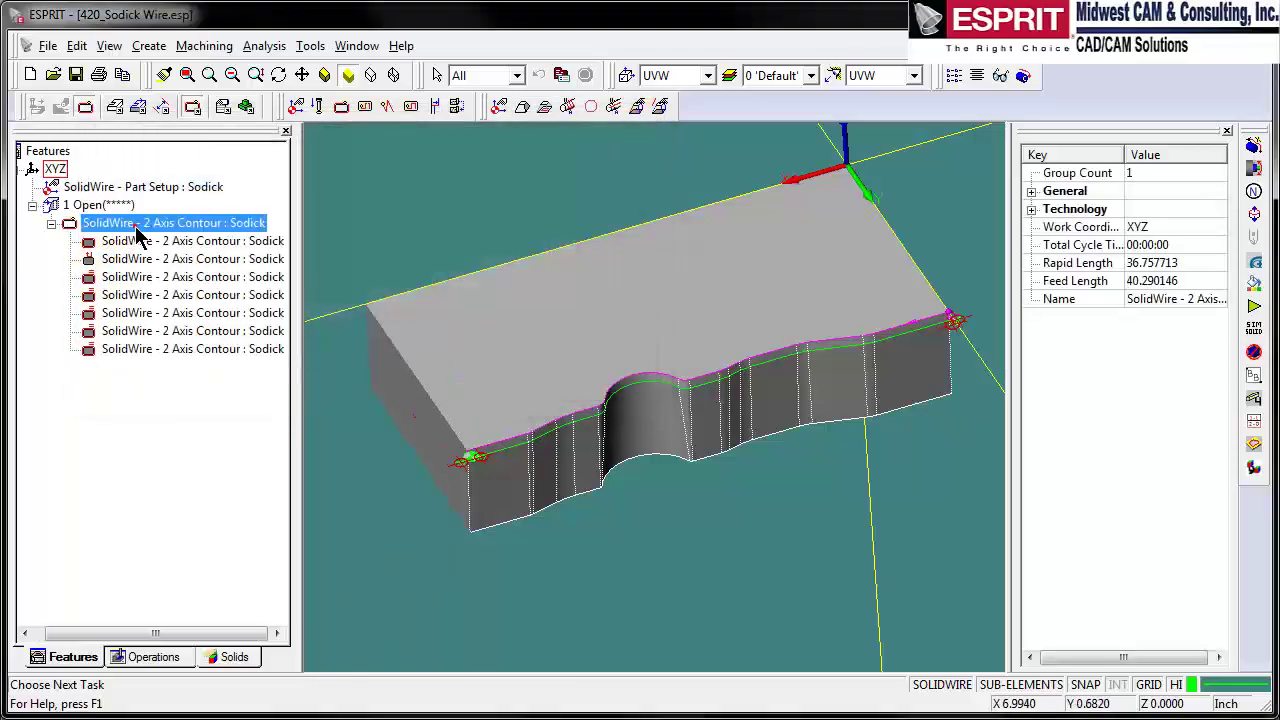
click(357, 223)
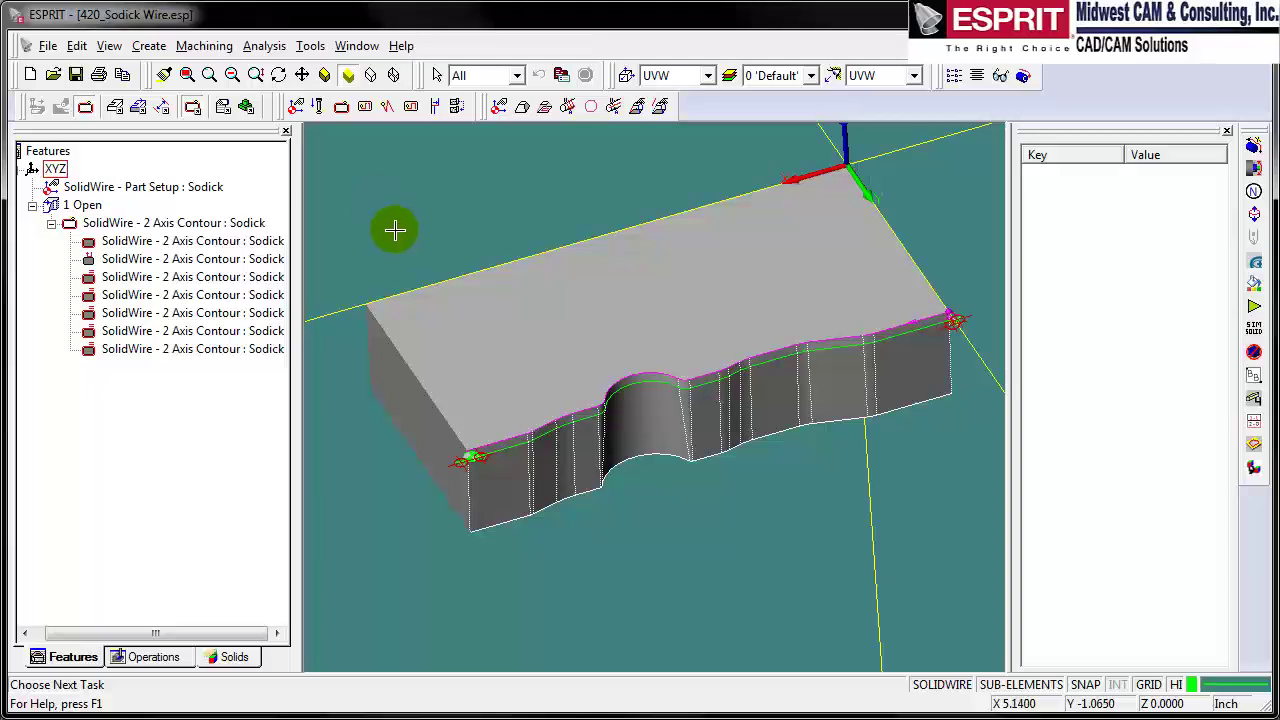
click(247, 107)
click(387, 106)
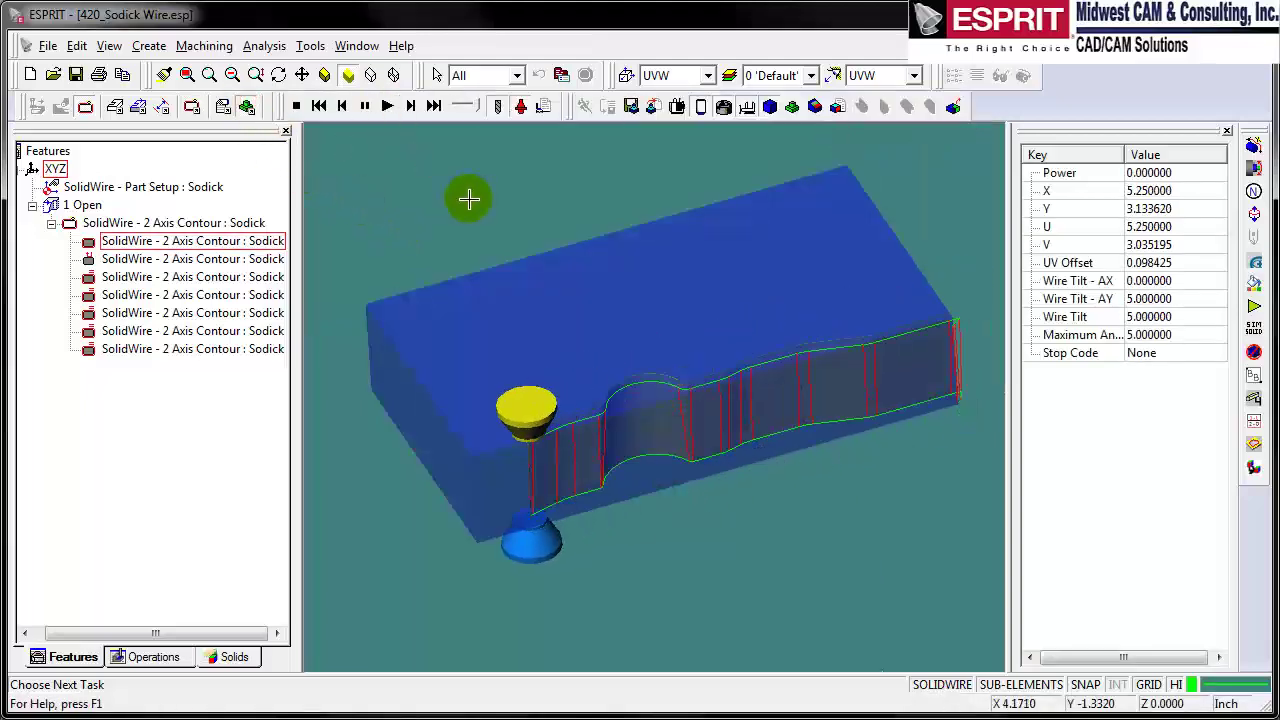
click(388, 106)
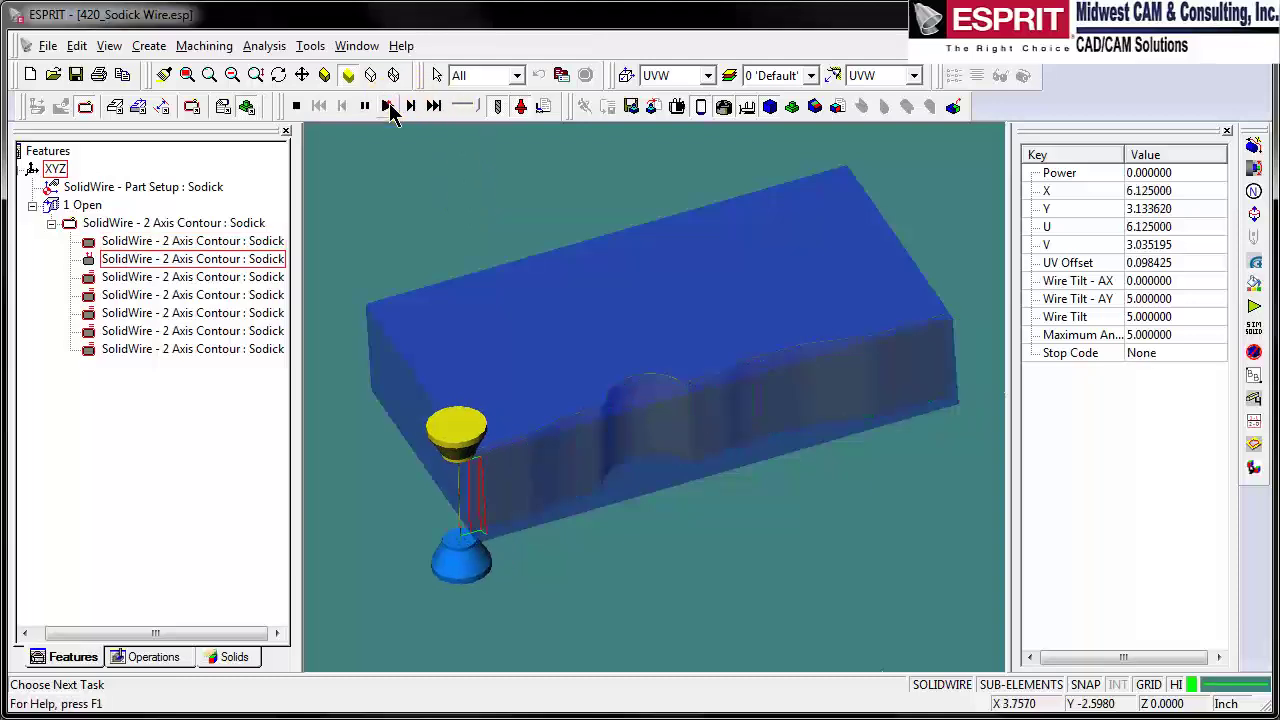
click(388, 106)
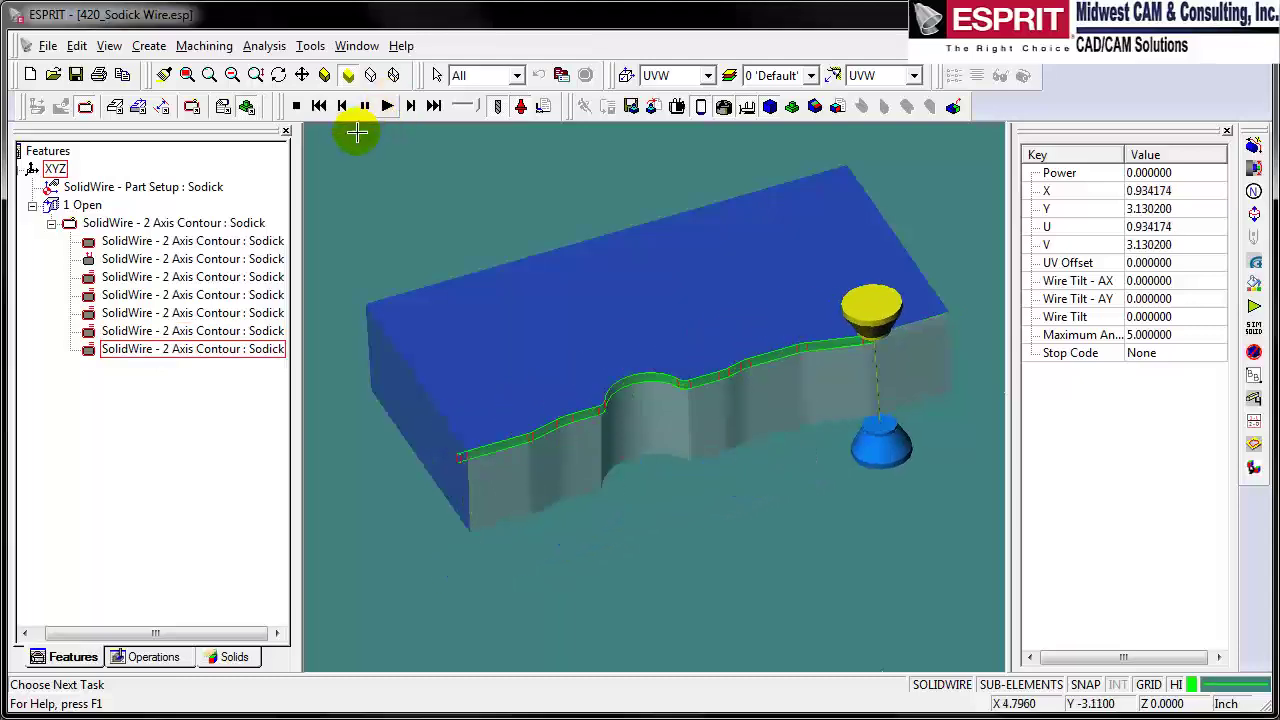
click(297, 106)
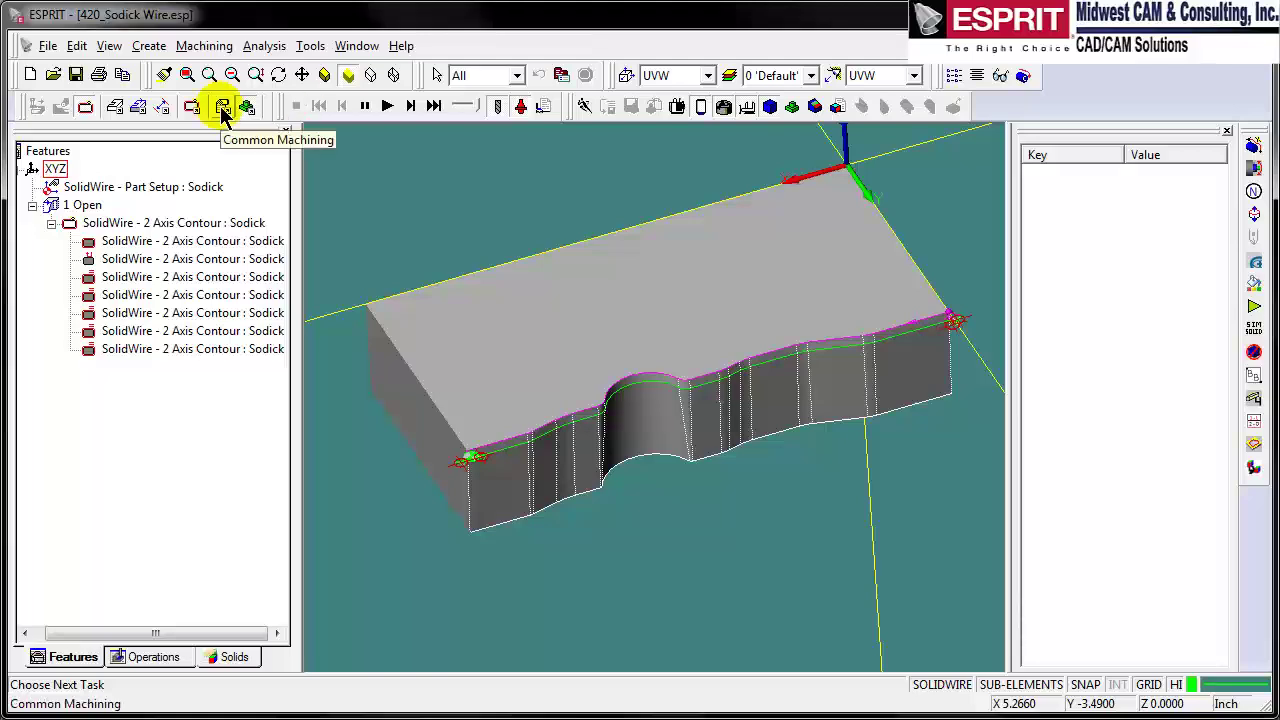
Post NC code from Common Machining and review 420_Sodick Wire.nc down to the T85 line.
click(222, 108)
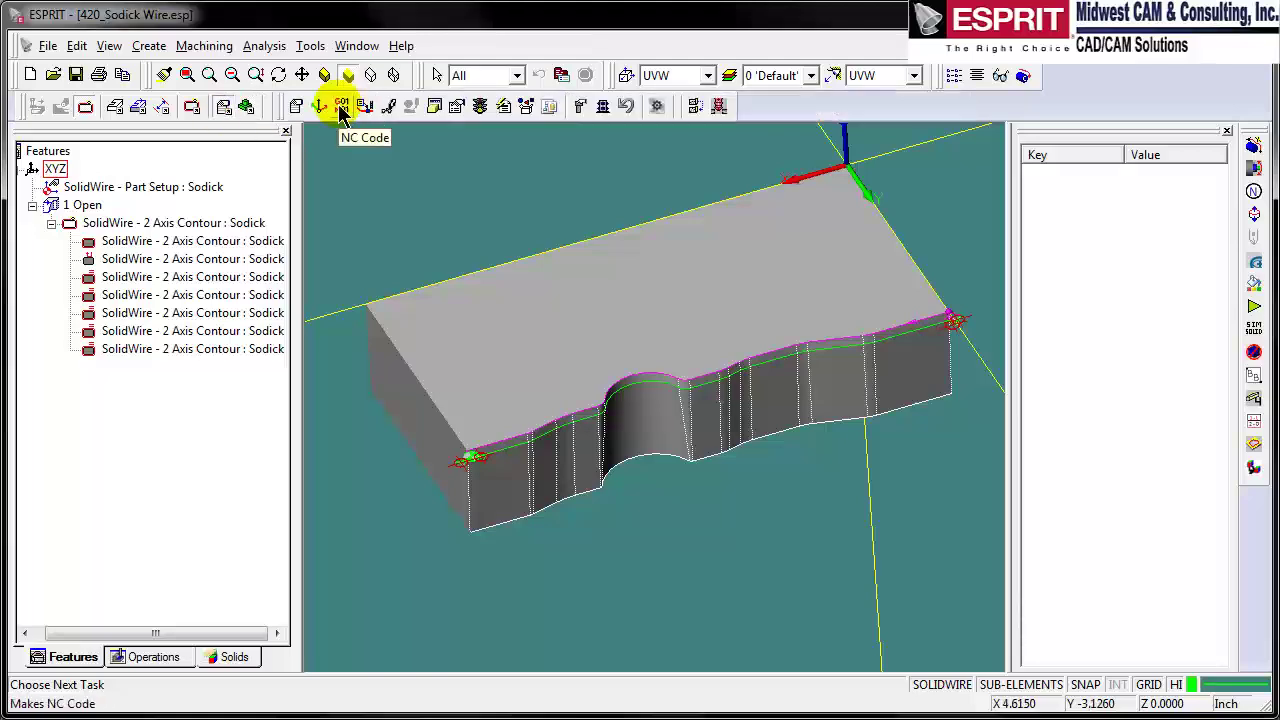
click(340, 107)
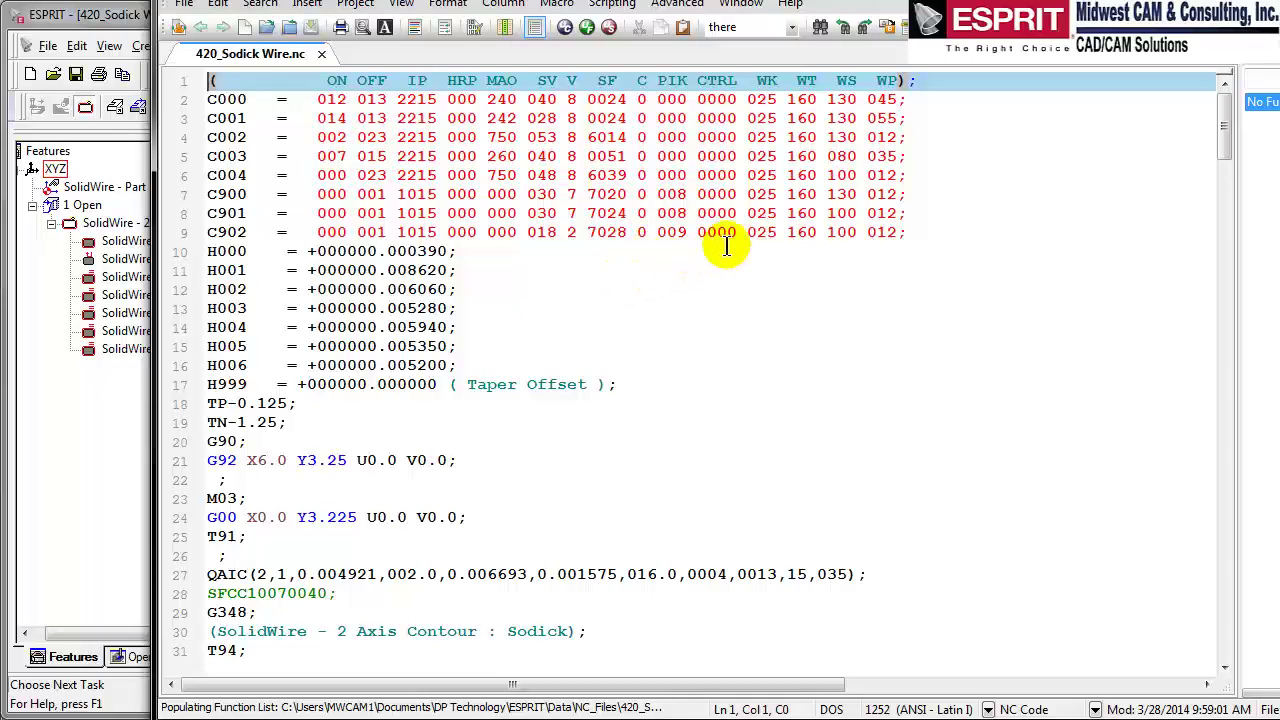
scroll(686, 278, down, 2)
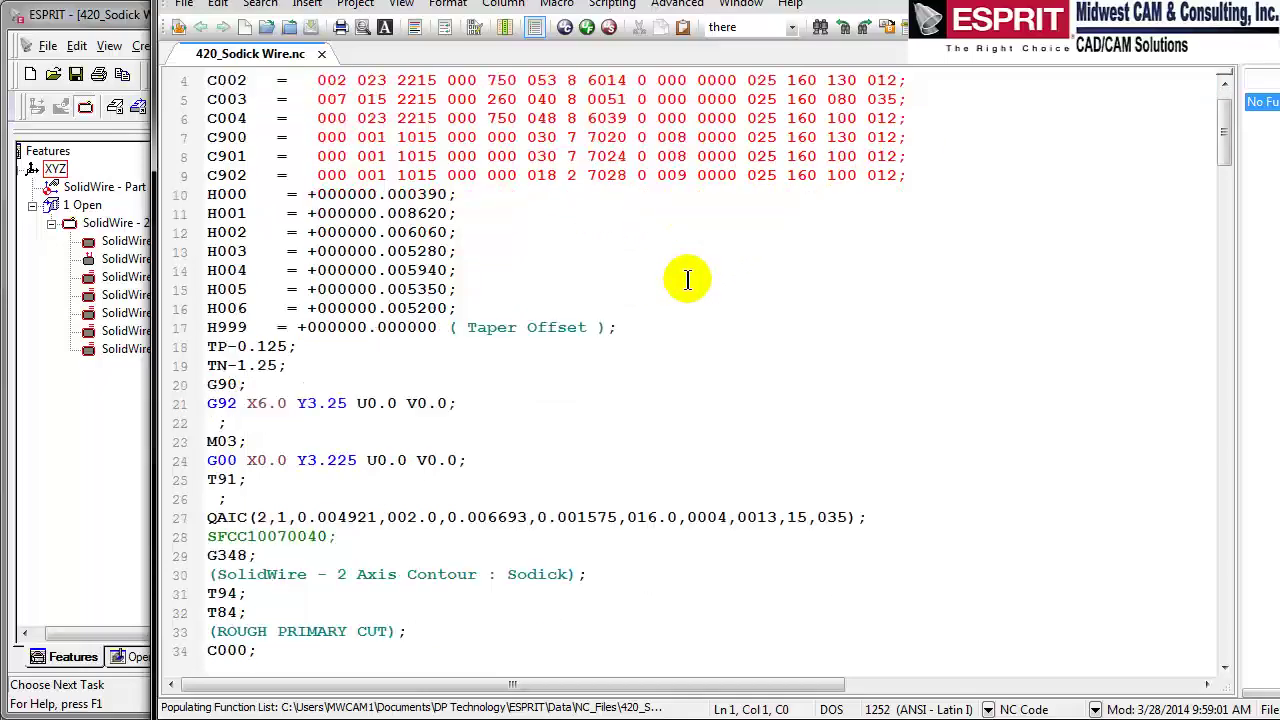
scroll(740, 291, down, 2)
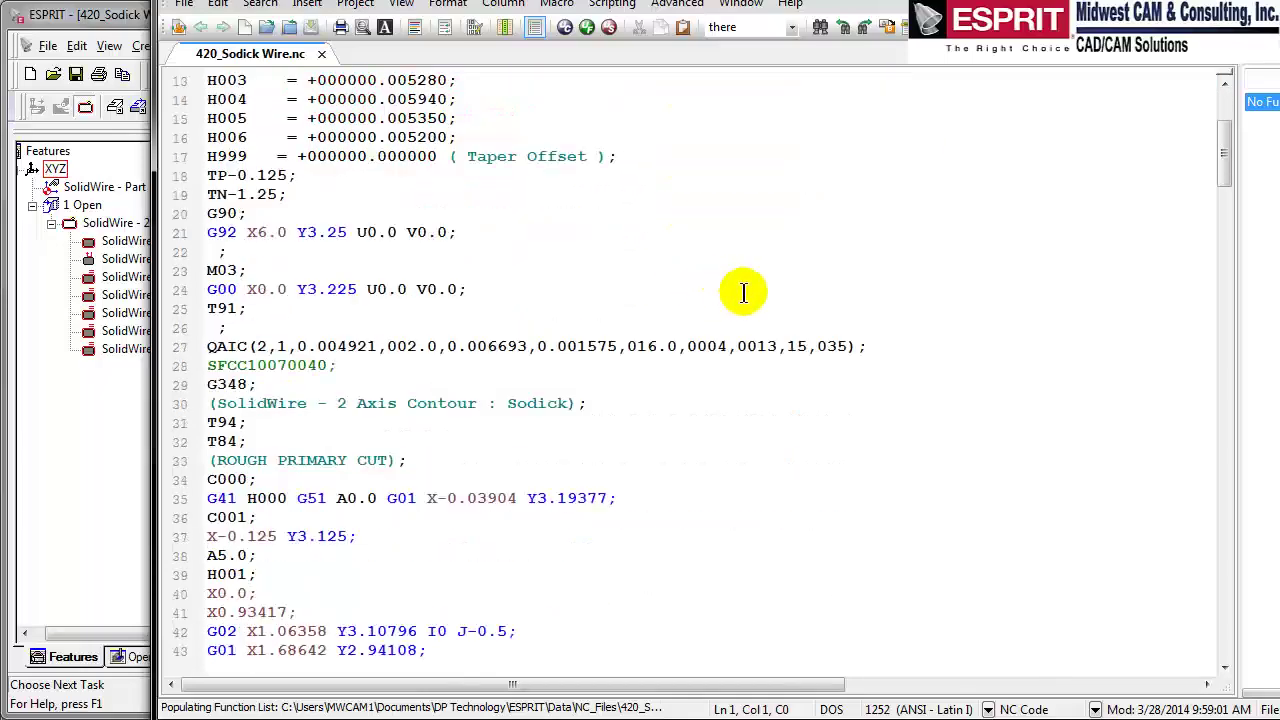
scroll(743, 291, down, 1)
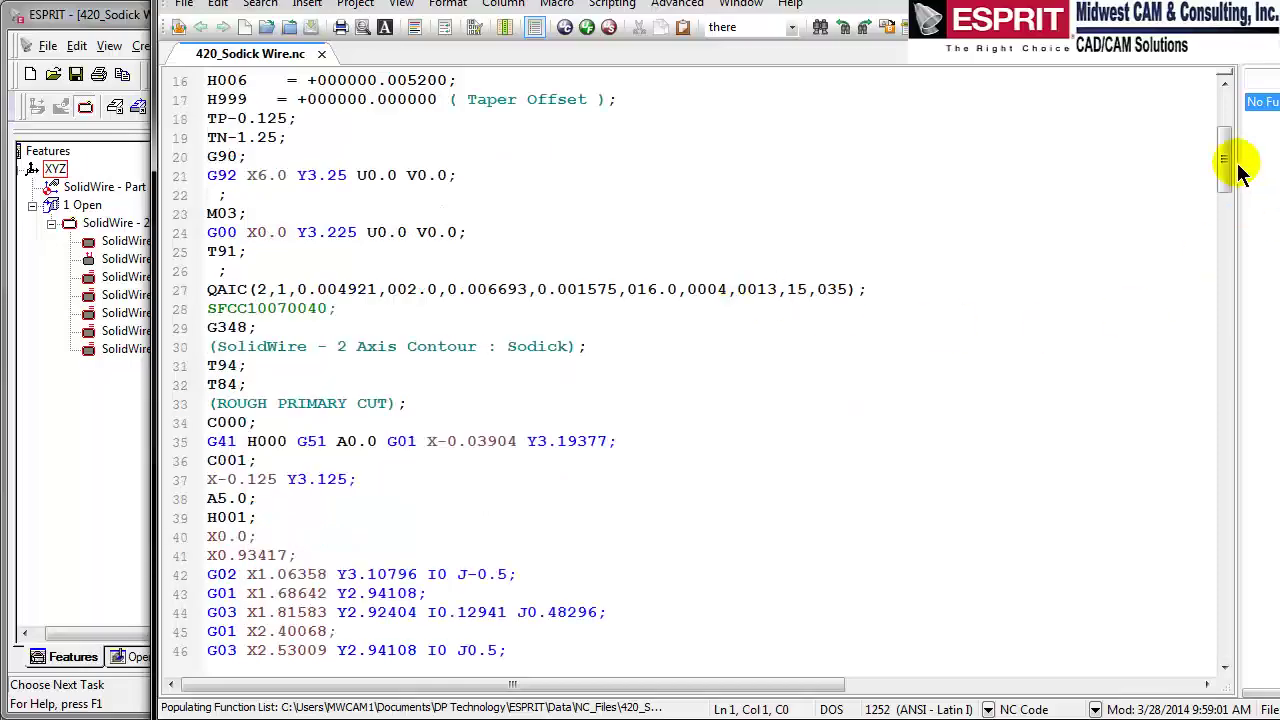
drag(1224, 155, 1200, 274)
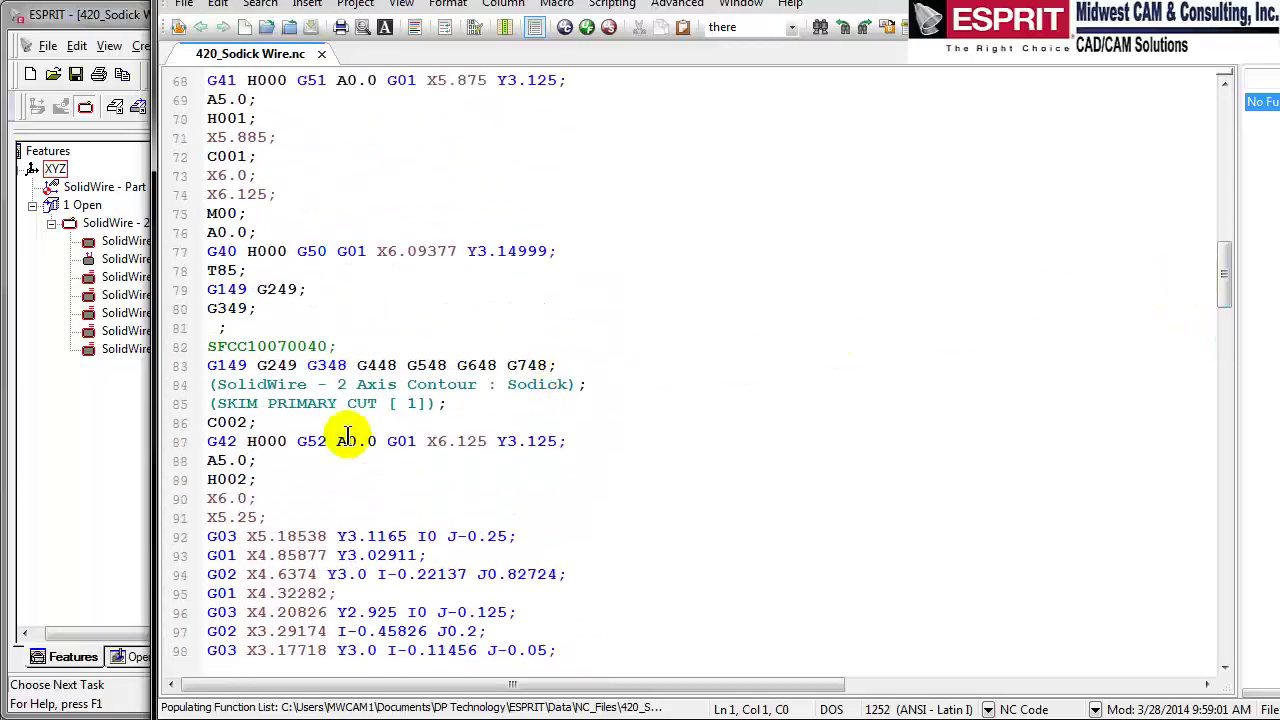
click(1210, 276)
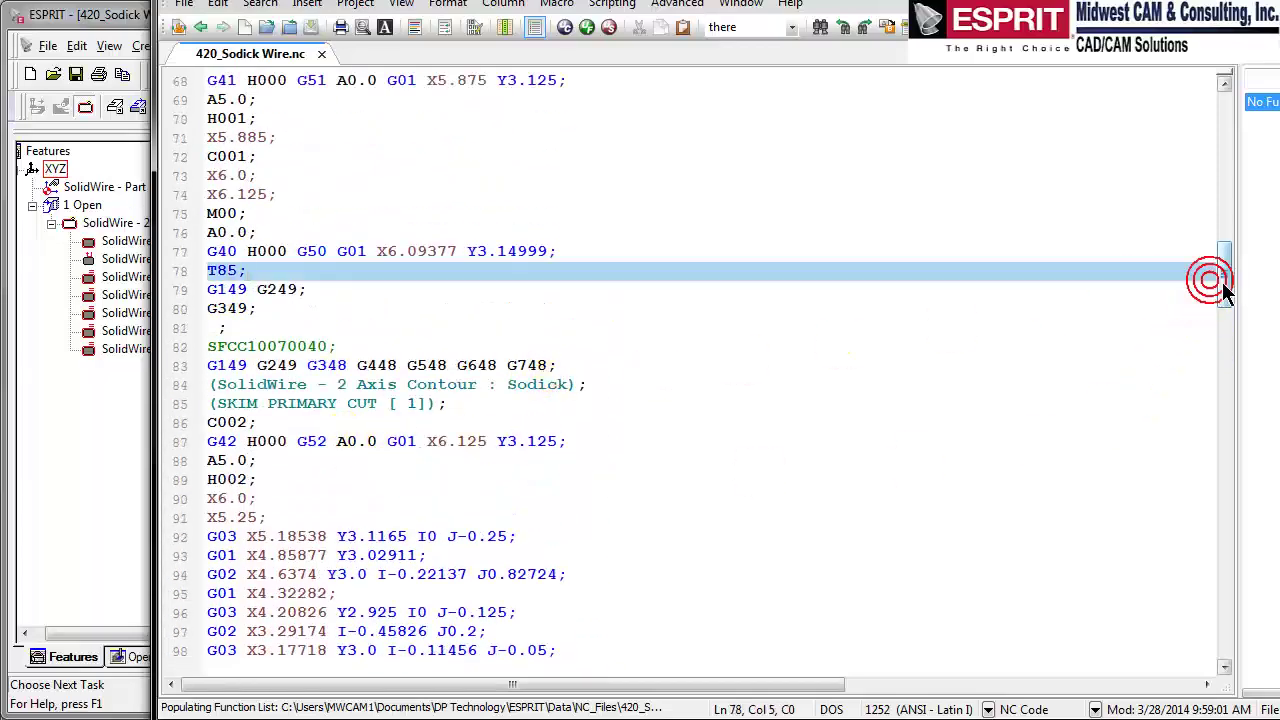